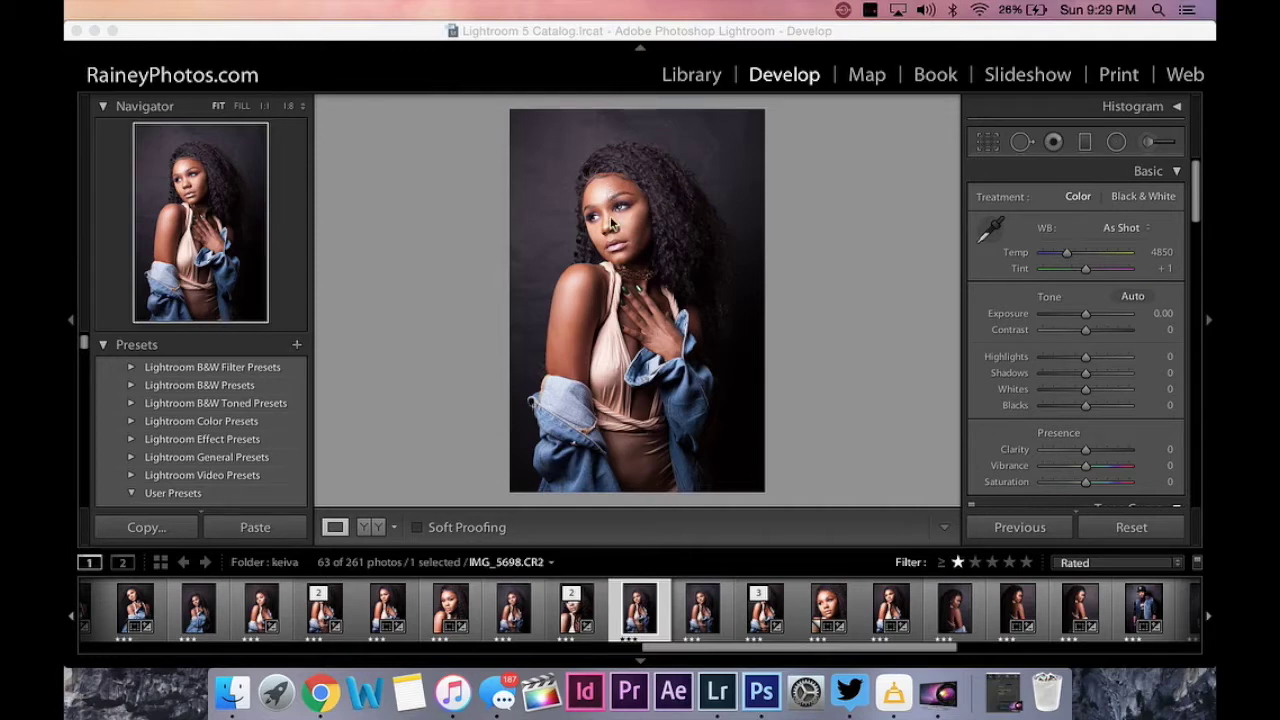
Examine the skin and face of the unedited portrait IMG_5698.CR2 at 1:1 magnification
left_click(610, 216)
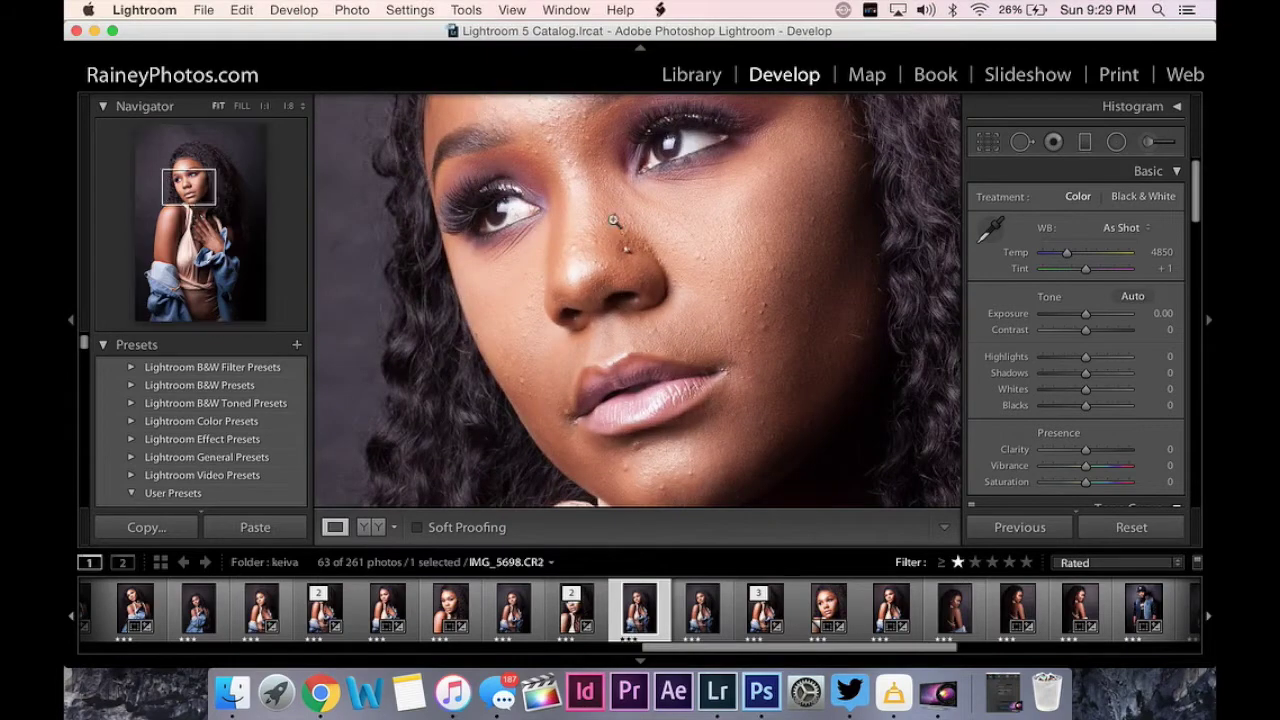
left_click(614, 220)
left_click(614, 220)
scroll(610, 218, "up", 3)
scroll(610, 218, "down", 1)
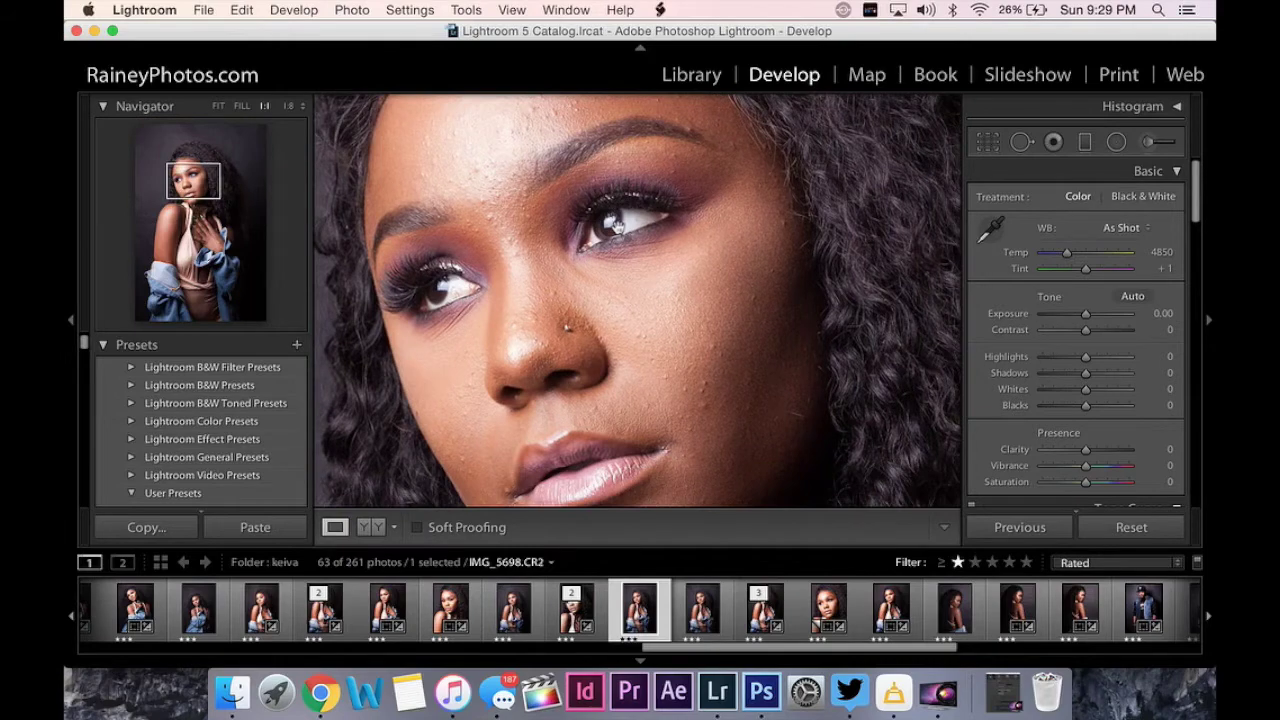
left_click(610, 216)
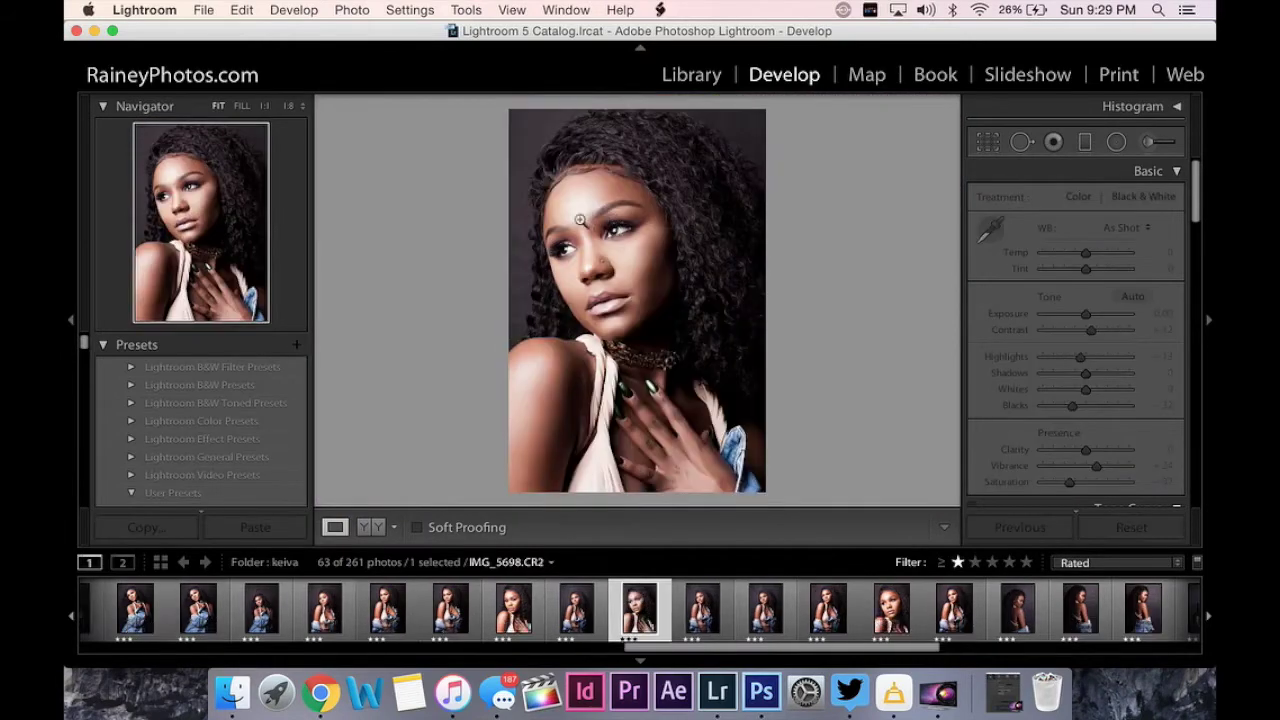
Inspect the retouched version IMG_5698-Edit.tif at 1:1, covering the face, shoulder, hand and forehead
left_click(612, 238)
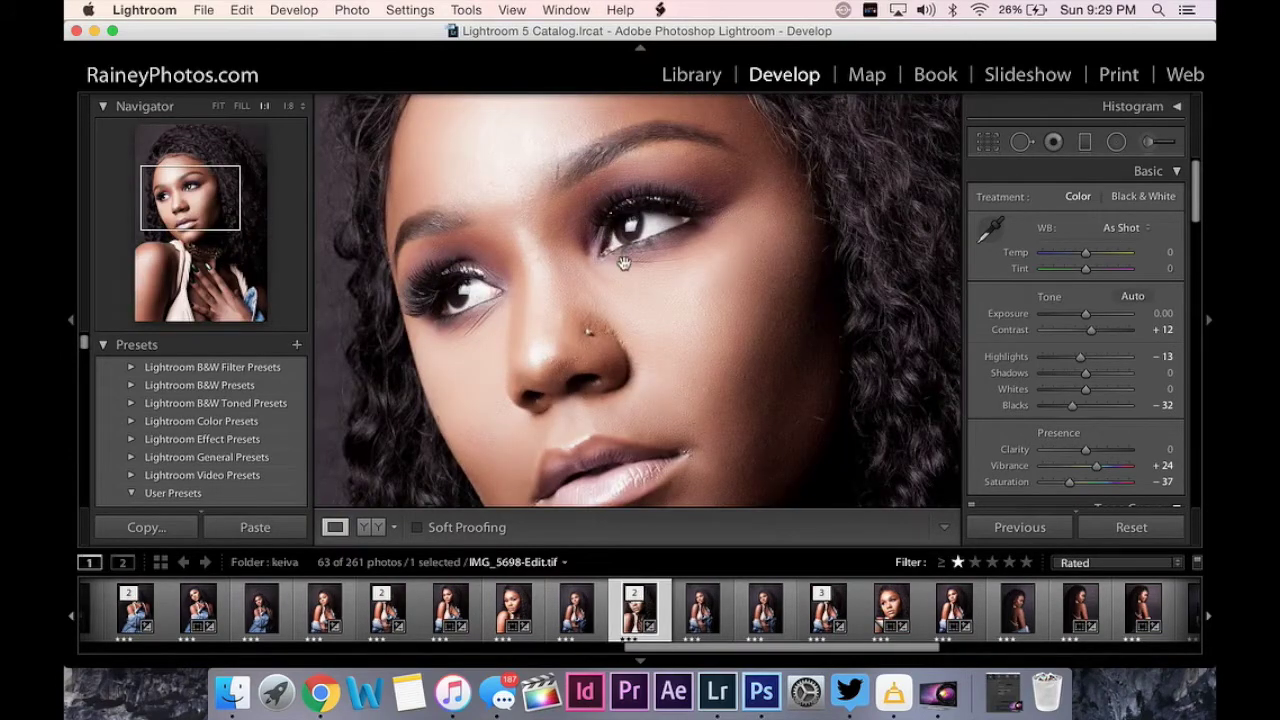
scroll(620, 262, "down", 5)
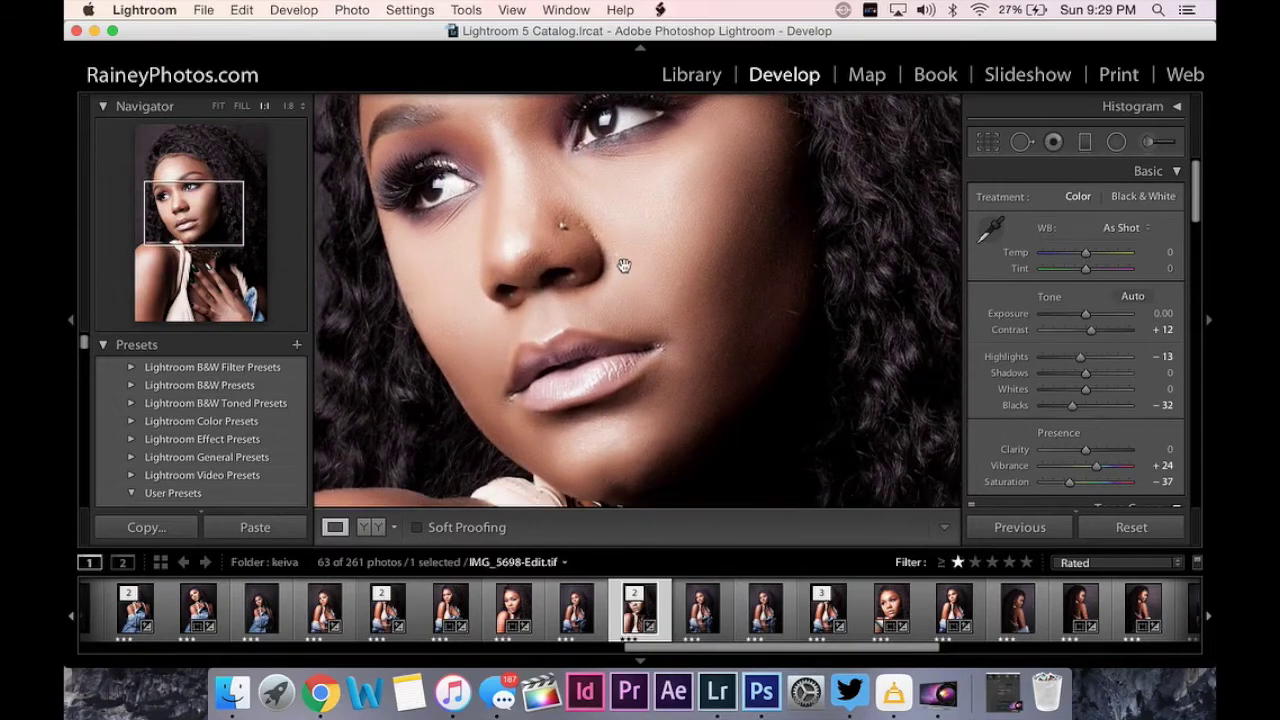
scroll(617, 259, "down", 10)
scroll(617, 259, "down", 5)
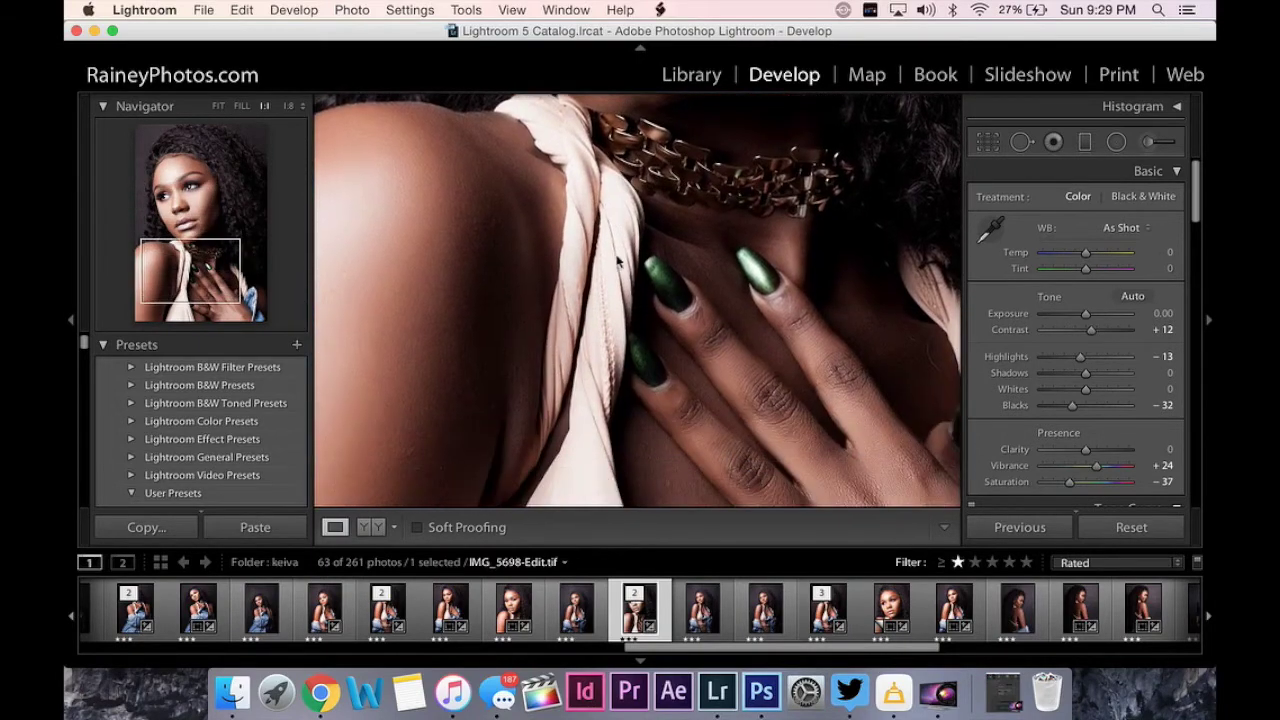
scroll(617, 259, "up", 15)
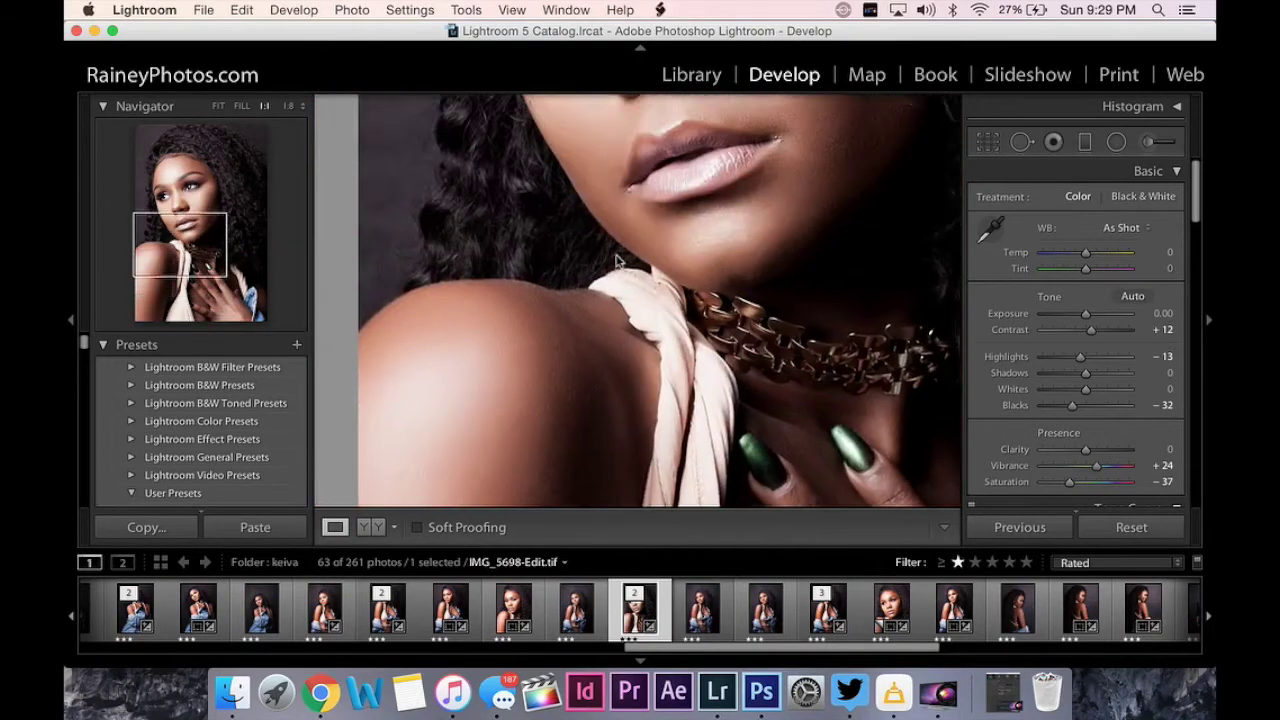
scroll(620, 263, "up", 2)
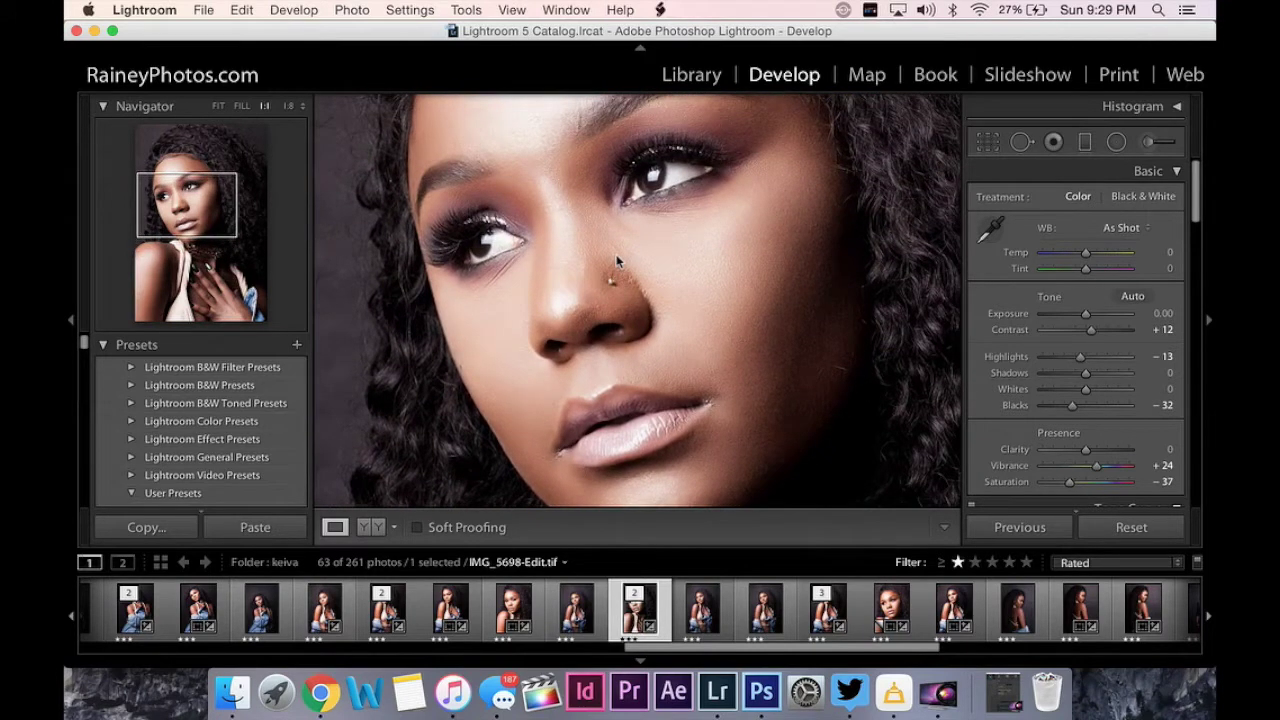
scroll(616, 254, "up", 10)
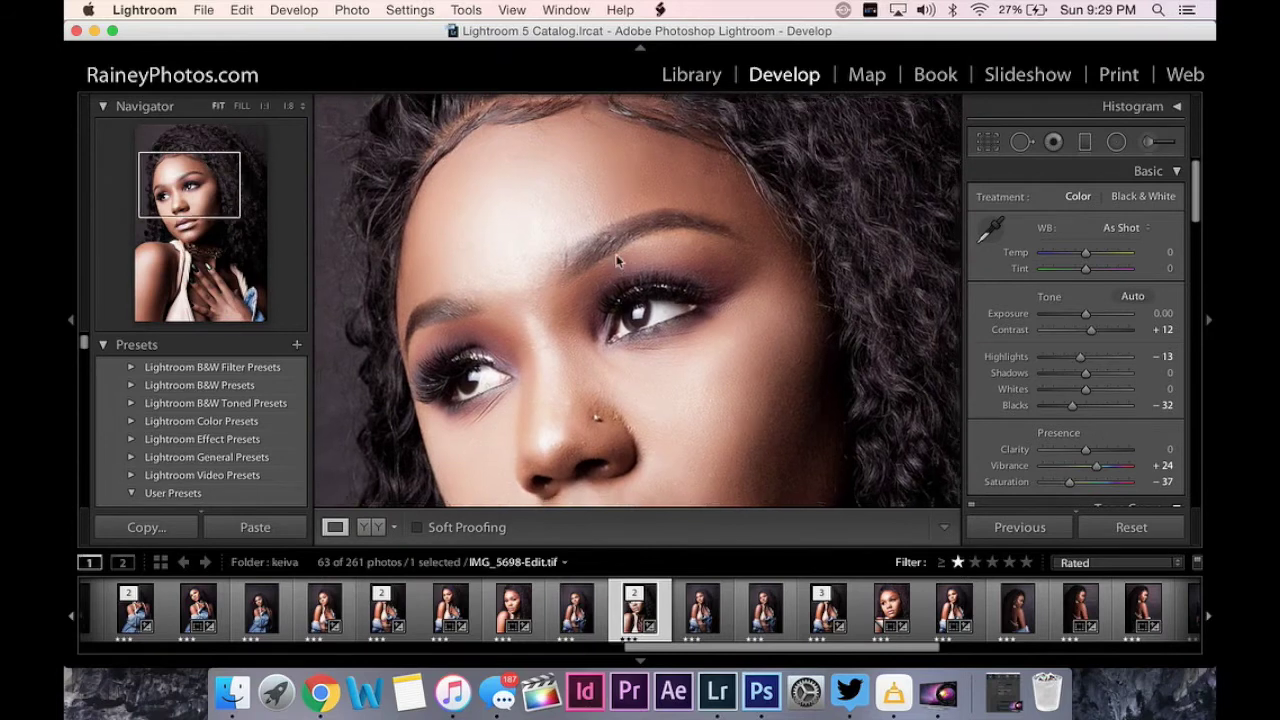
left_click(616, 254)
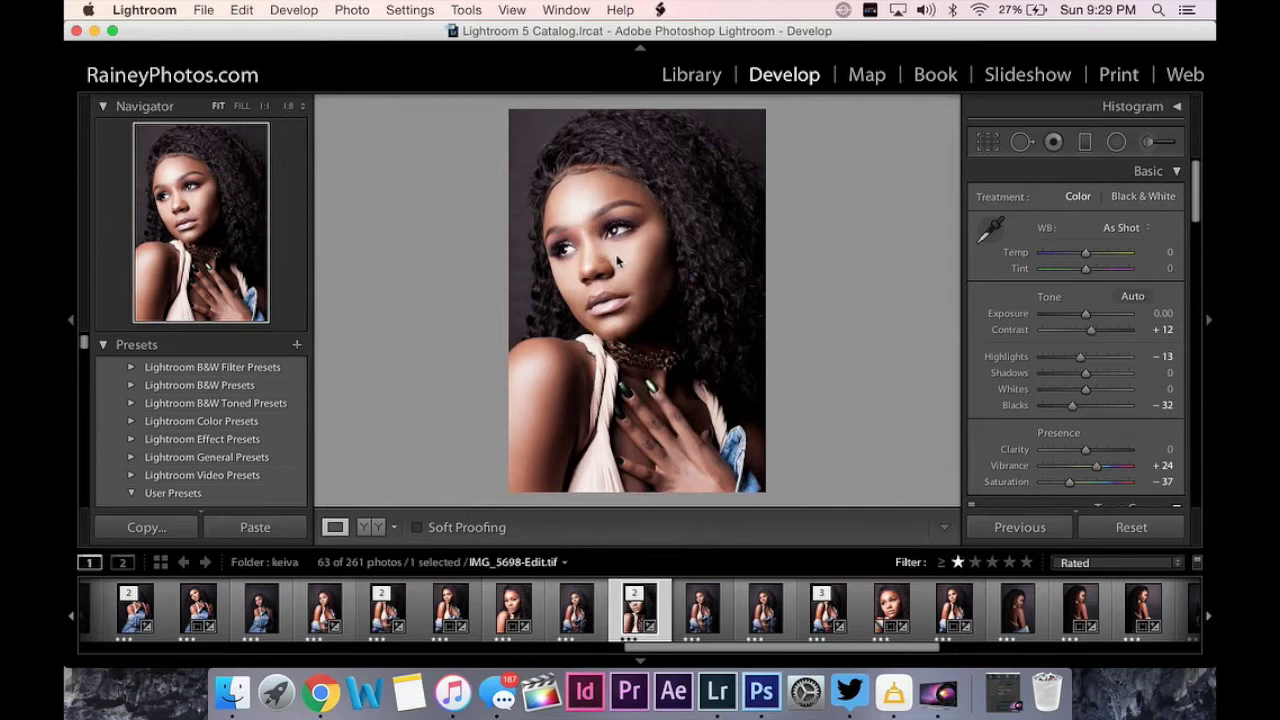
Return to the unedited IMG_5698.CR2 and examine its facial skin texture and blemishes up close
key("Right")
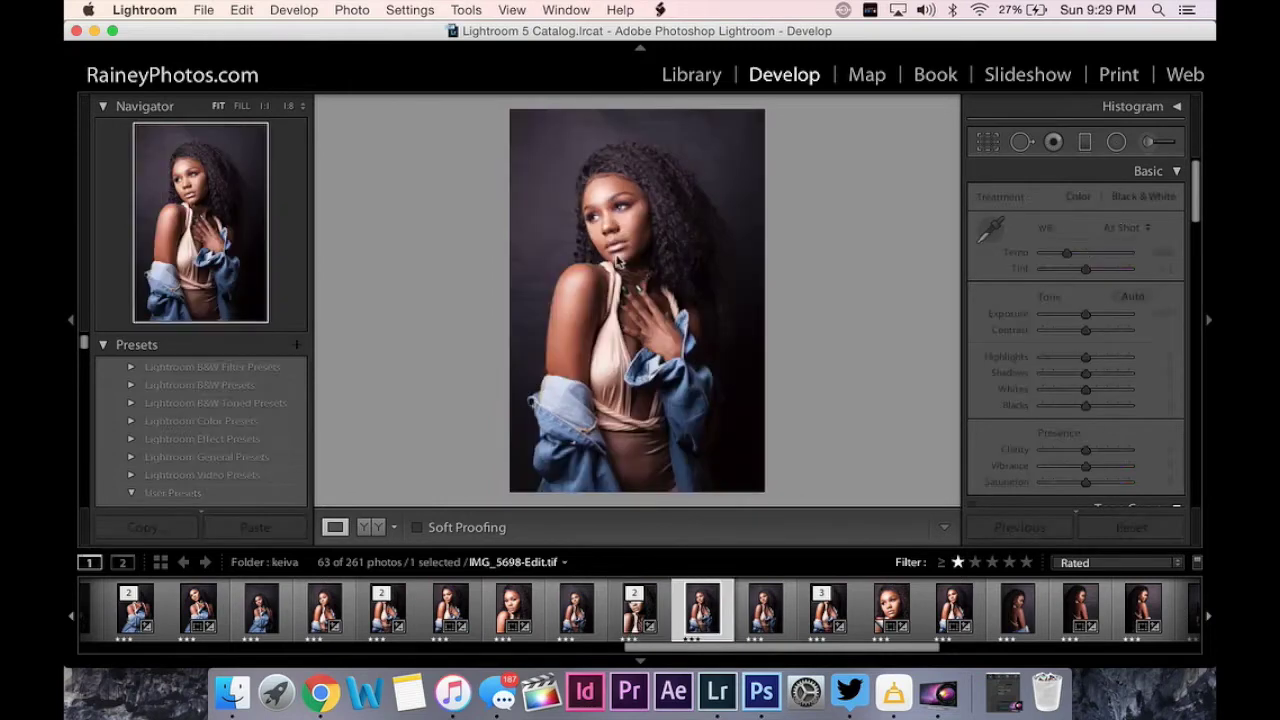
left_click(624, 234)
scroll(629, 240, "up", 5)
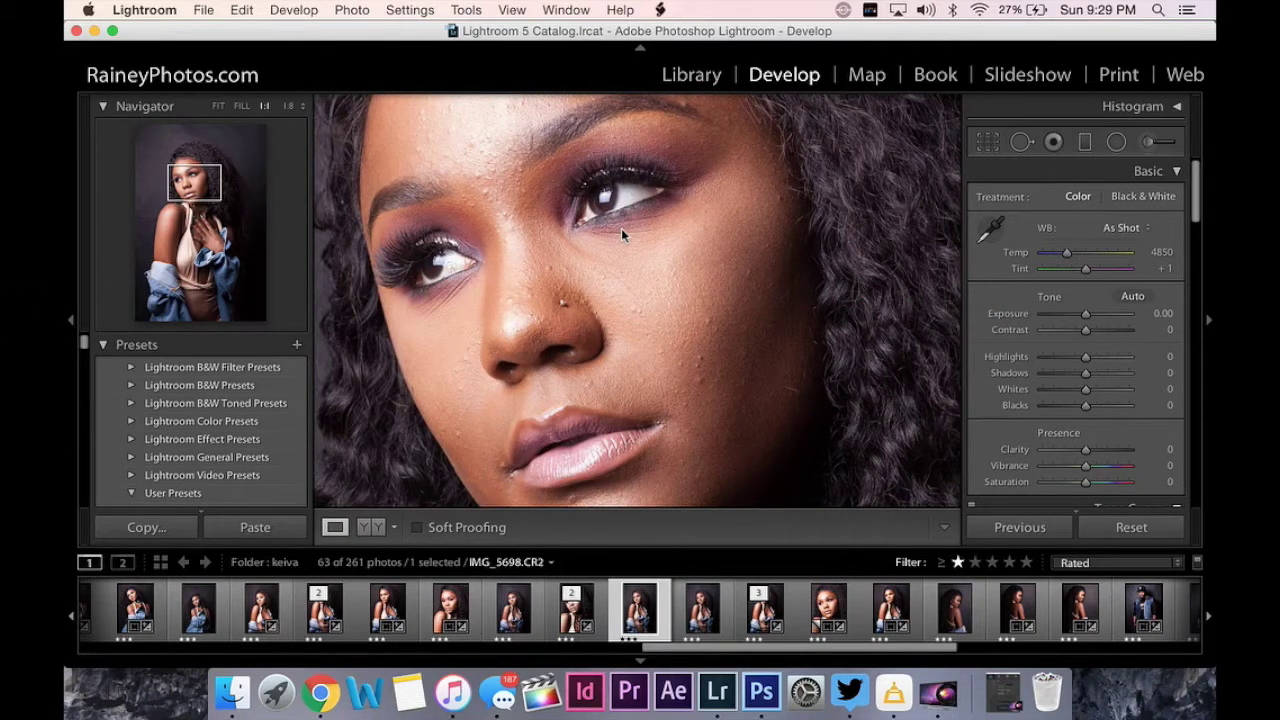
left_click(621, 228)
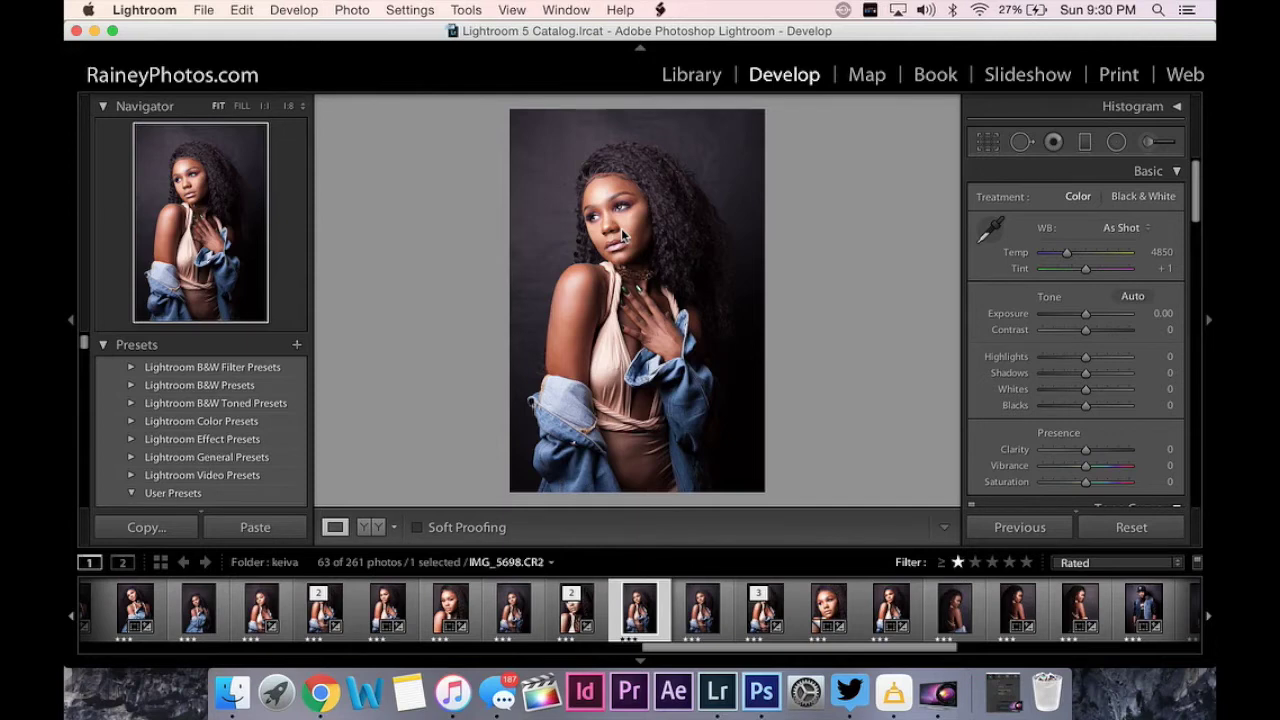
left_click(621, 233)
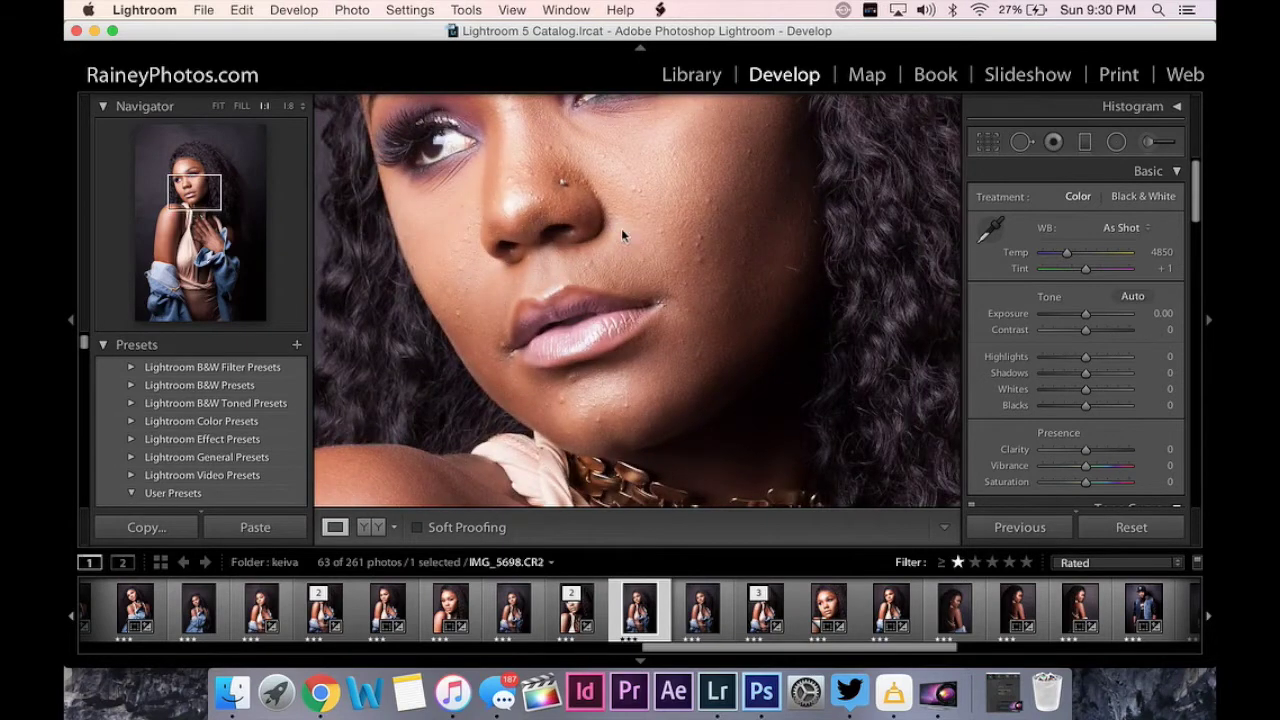
left_click(623, 231)
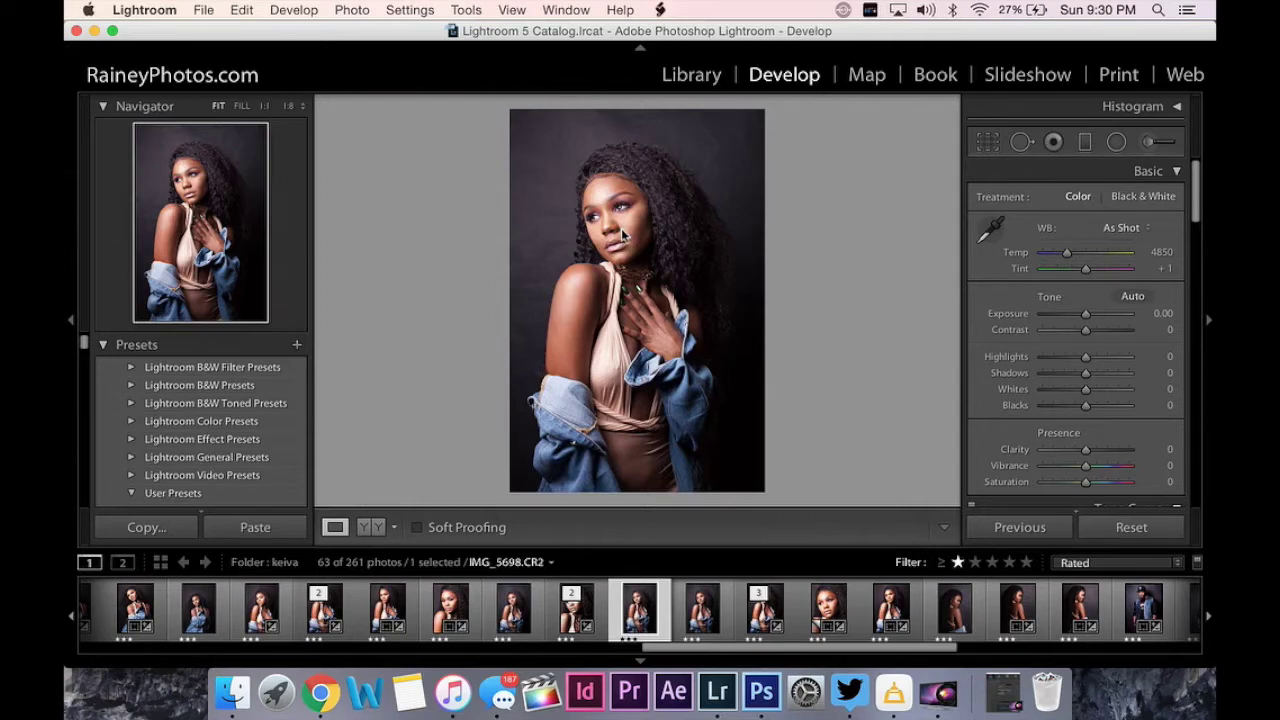
left_click(632, 226)
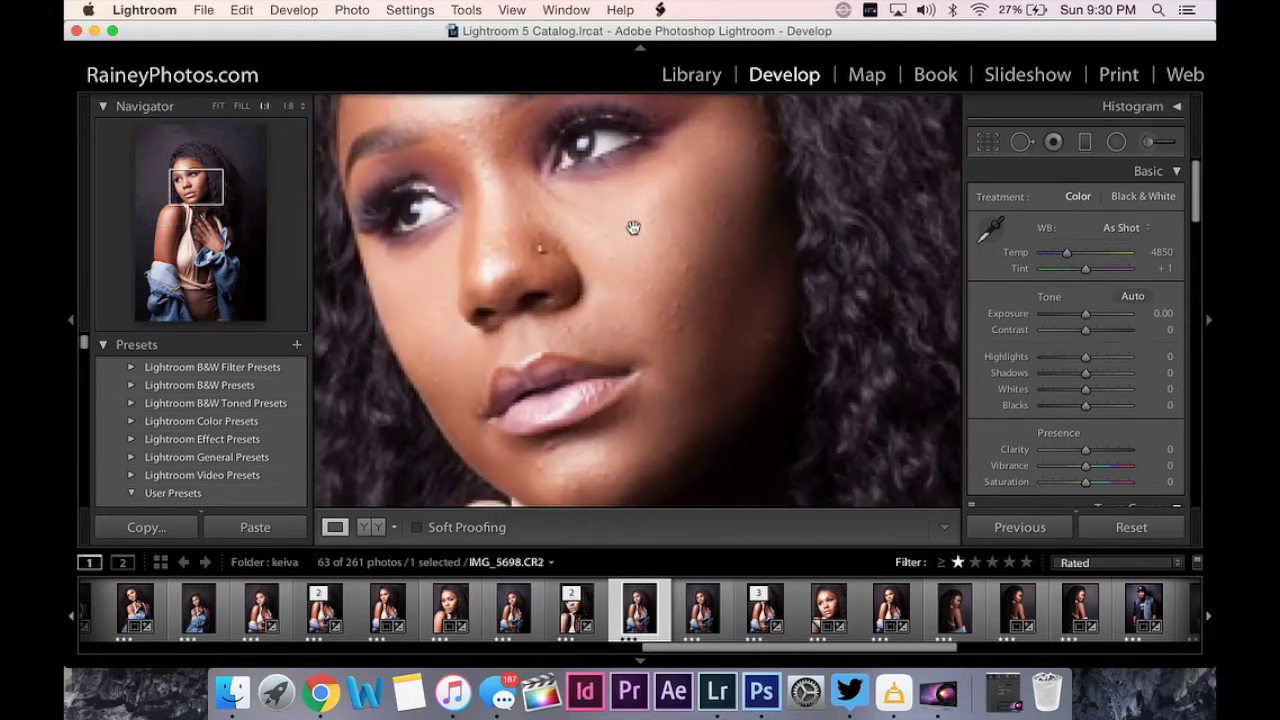
left_click(633, 228)
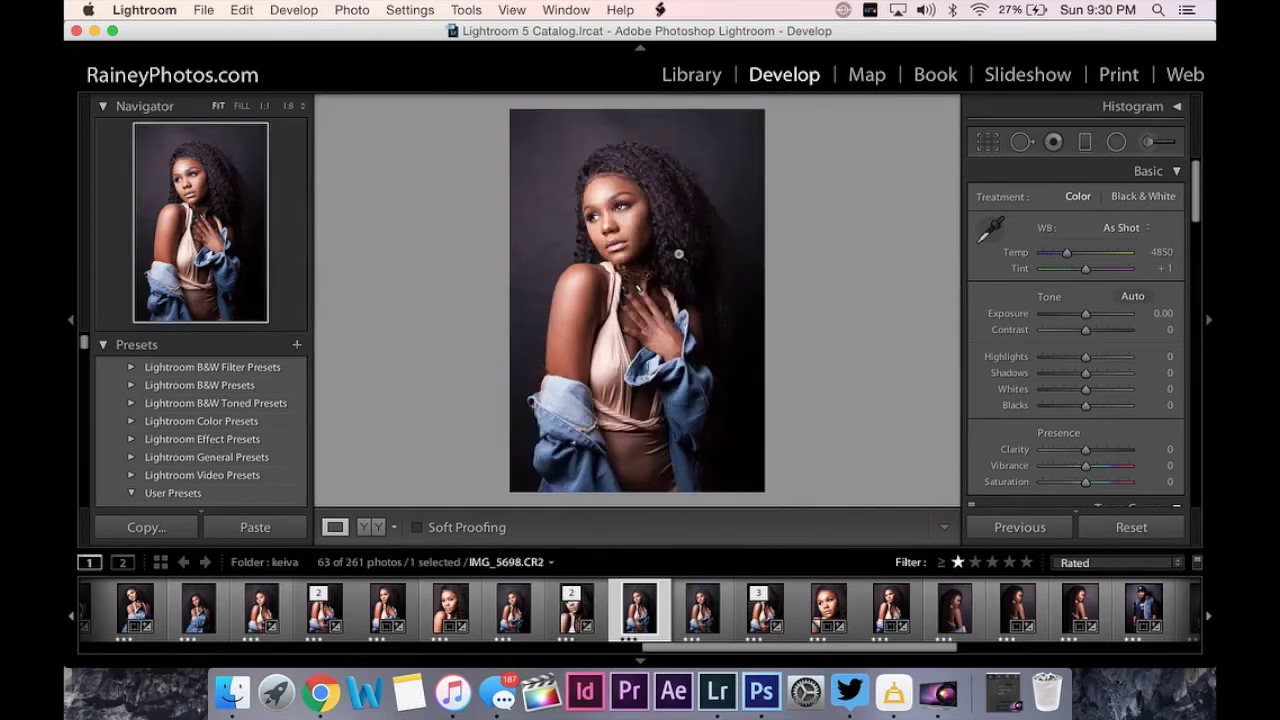
Crop the portrait tighter around the head and upper body, trimming the empty top, the sides and the lower torso
key("r")
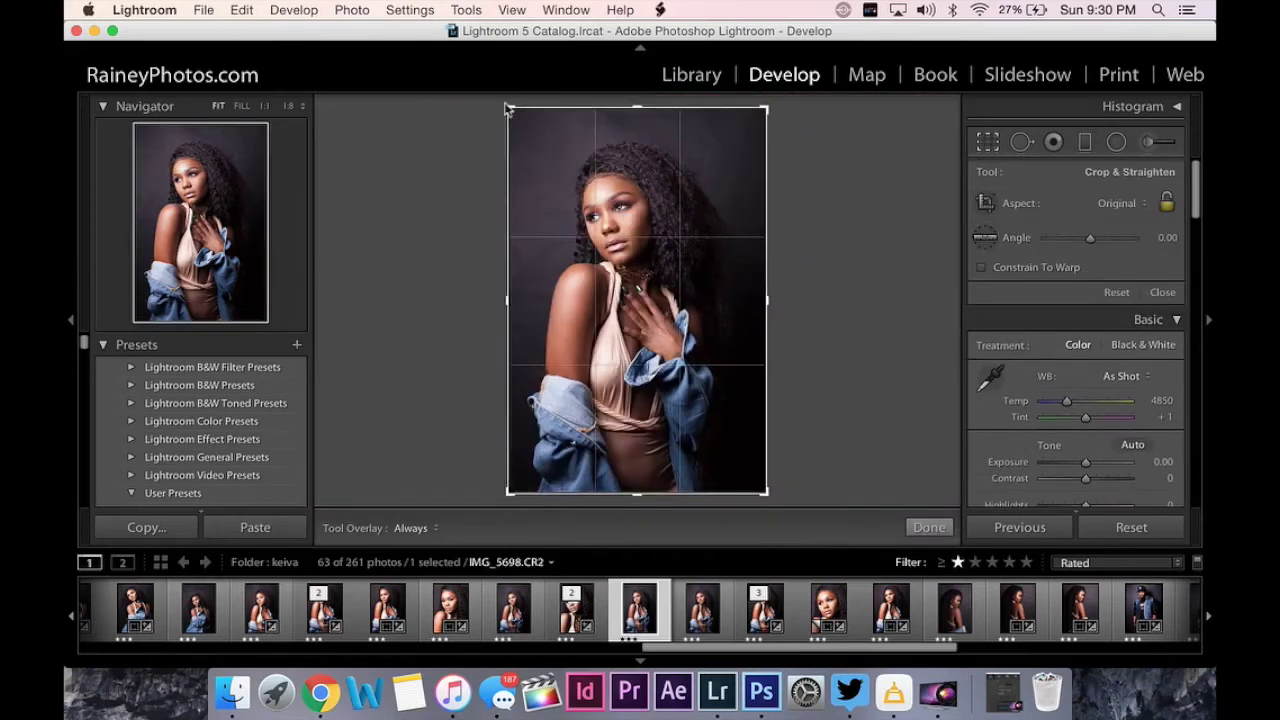
left_click_drag(507, 108, 513, 124)
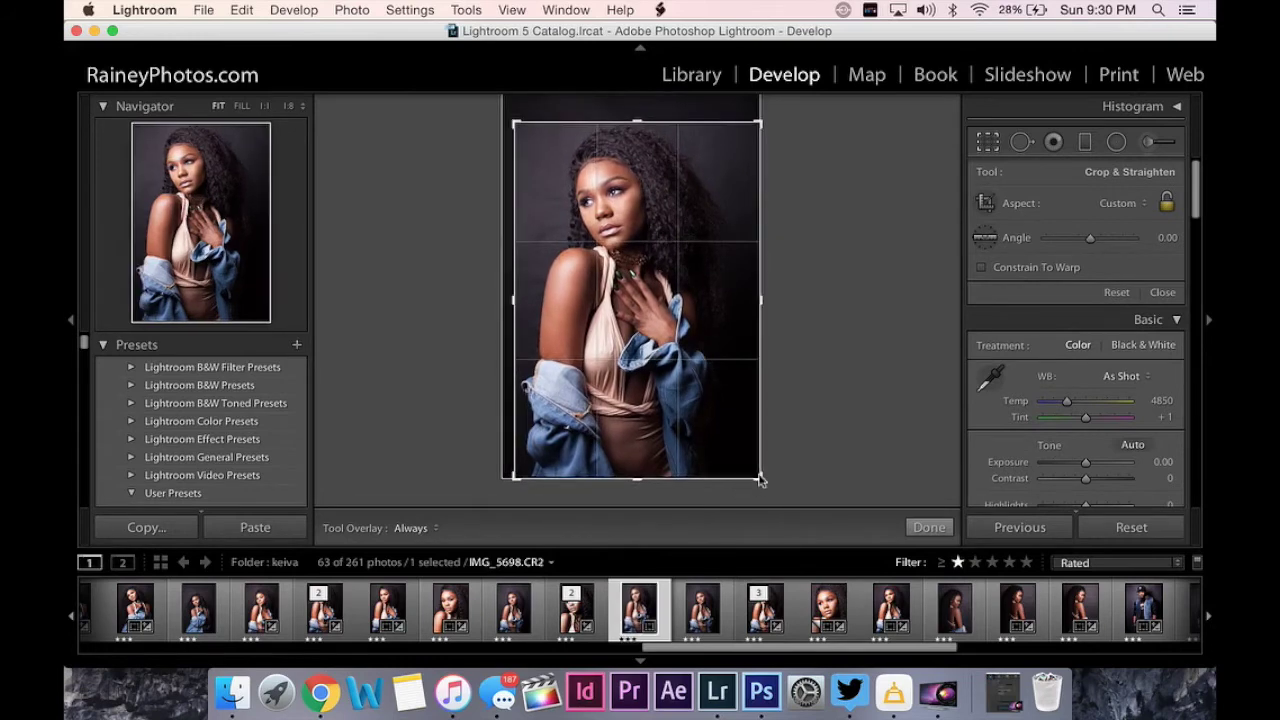
left_click_drag(760, 481, 743, 424)
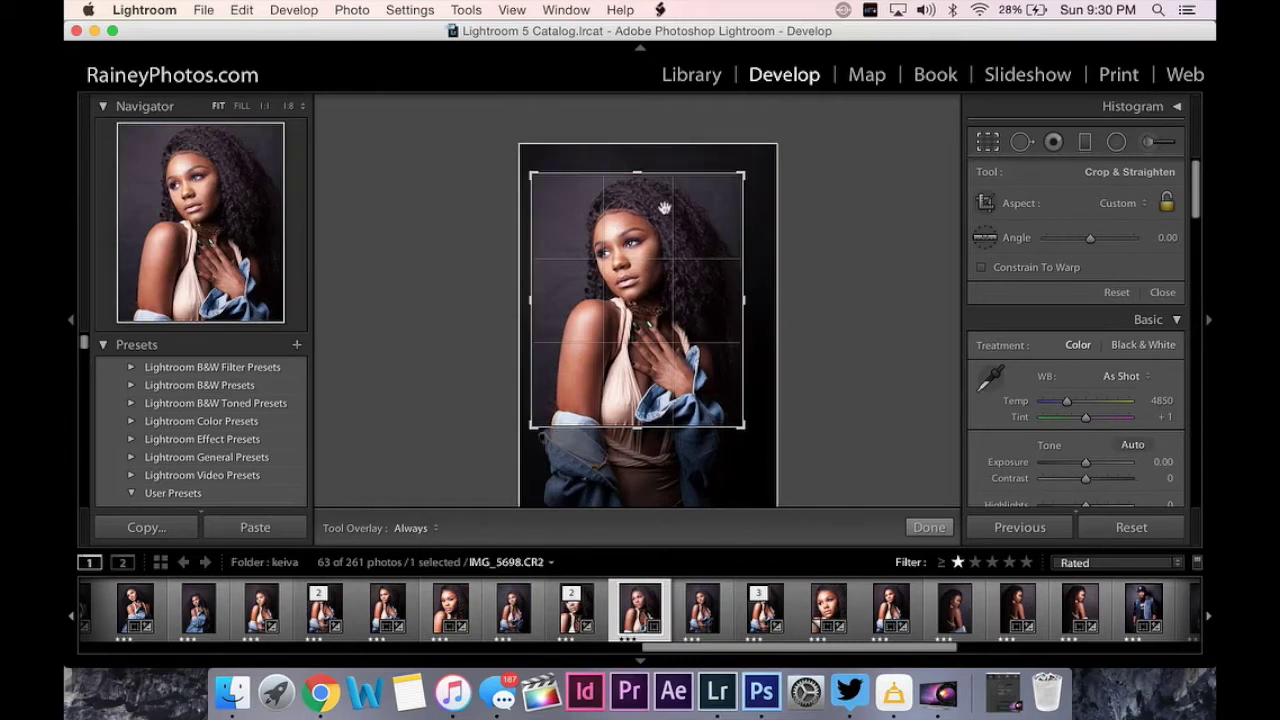
left_click_drag(531, 303, 538, 305)
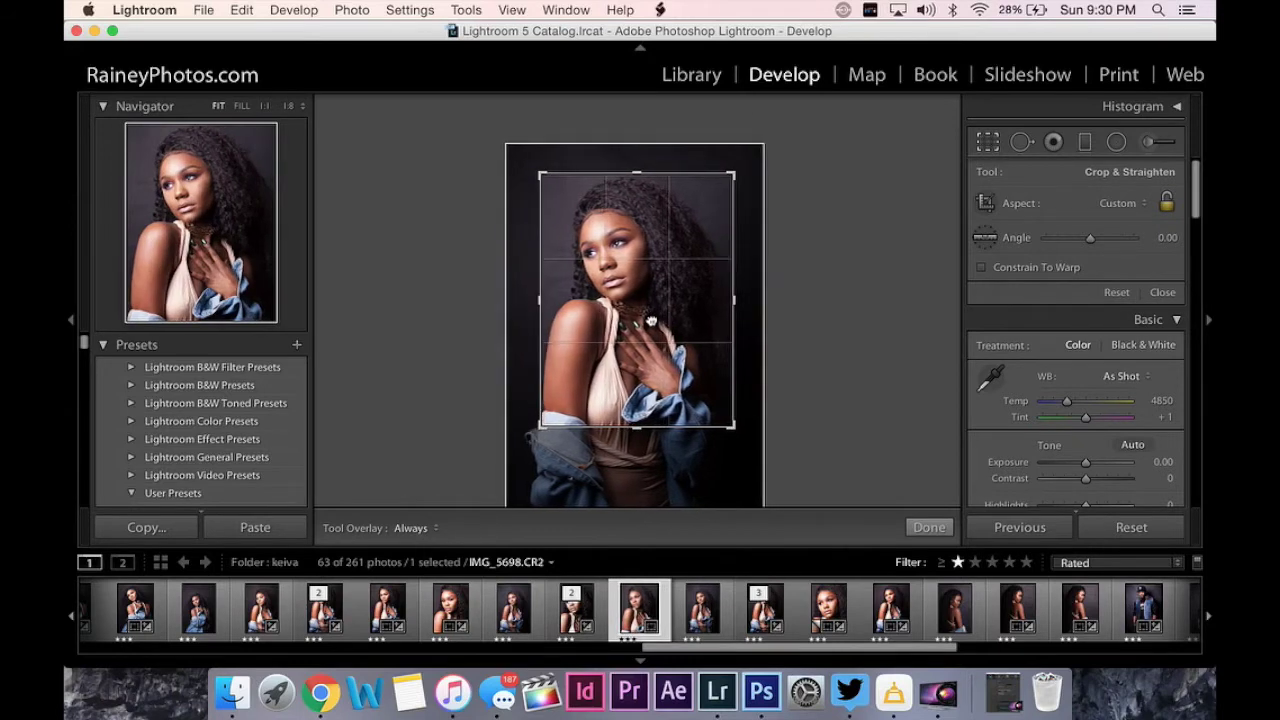
left_click_drag(651, 321, 645, 320)
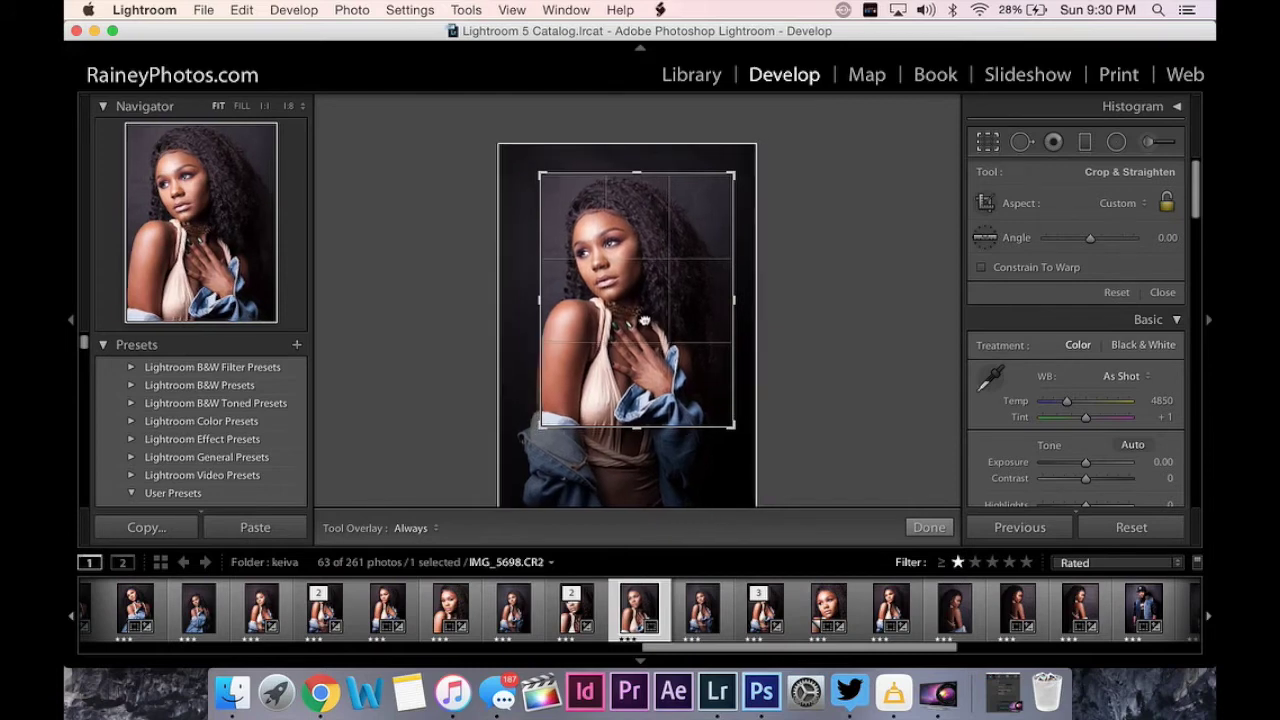
key("r")
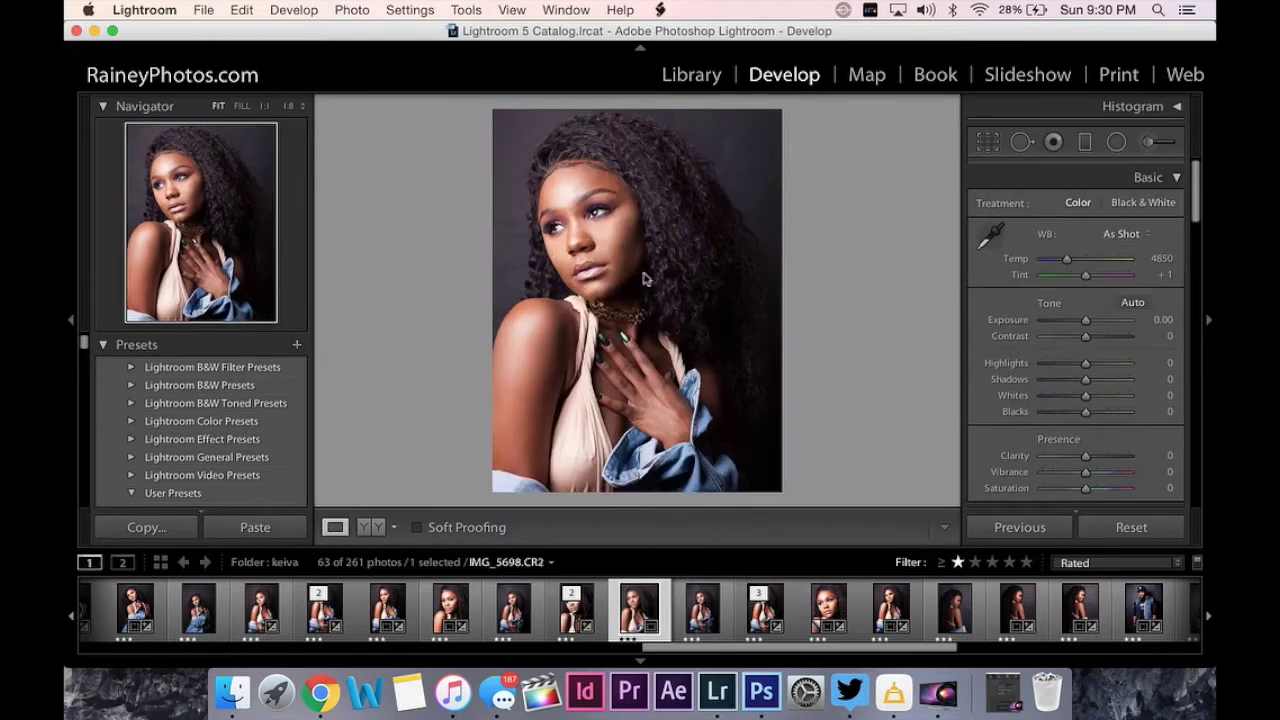
Reposition the photo within the crop so the subject sits slightly closer to the centre, and check the face up close
key("r")
left_click_drag(638, 311, 646, 309)
key("r")
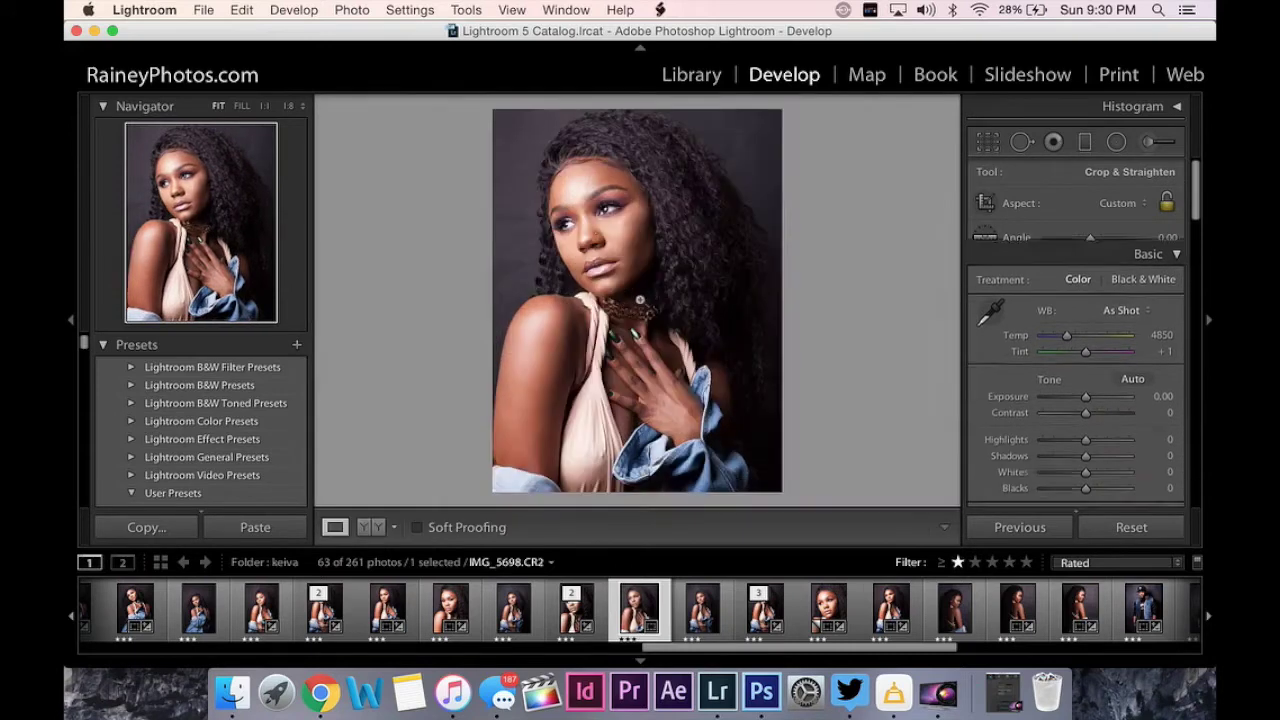
left_click(609, 221)
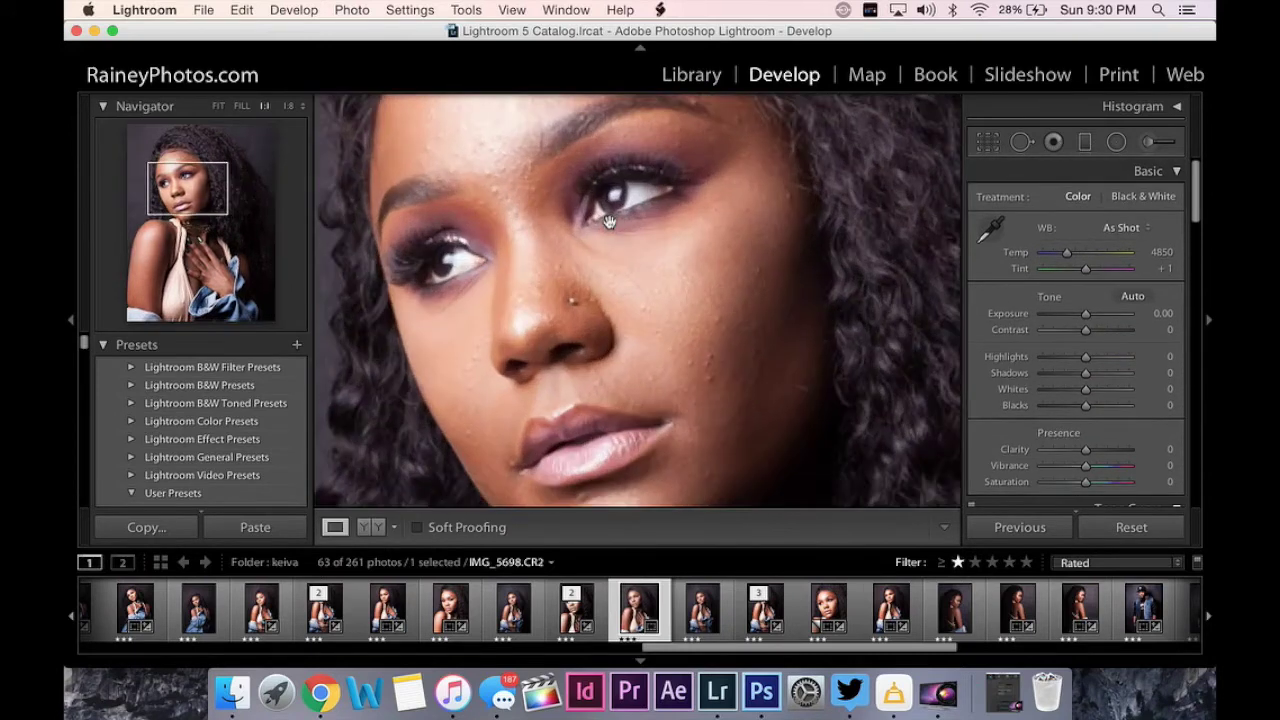
left_click(602, 210)
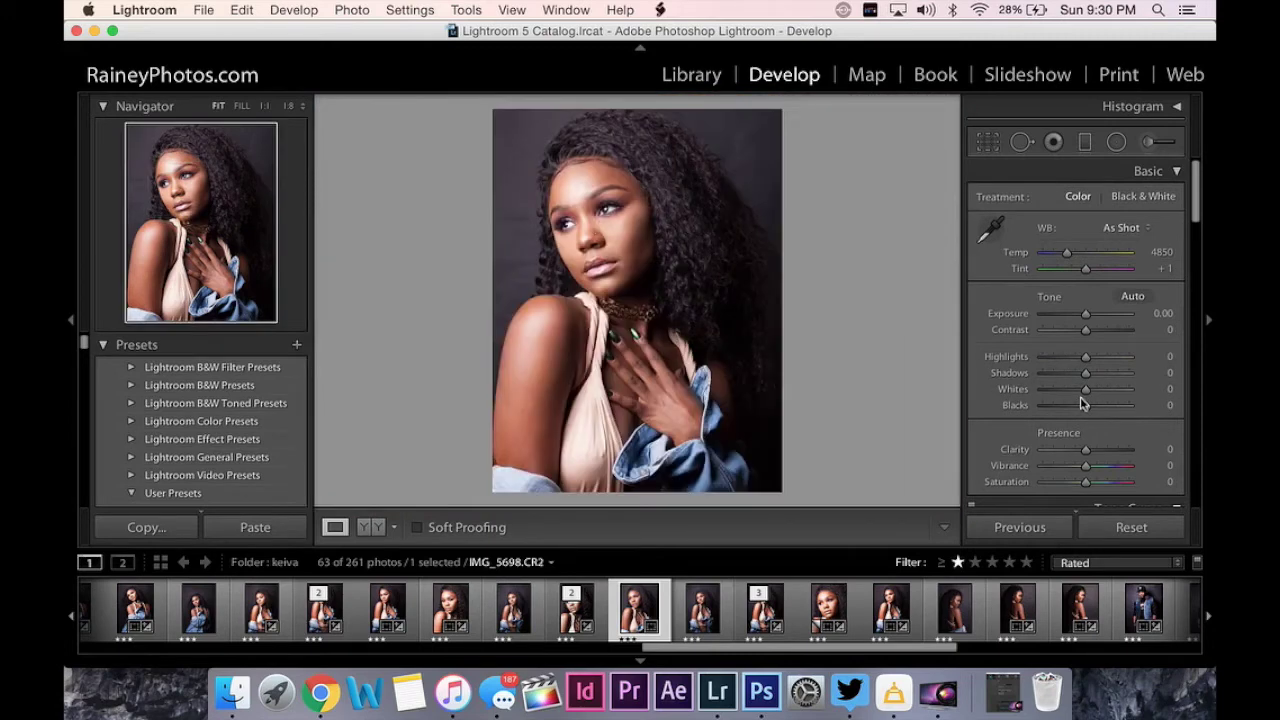
Darken the portrait by setting Blacks to -18 and the tone curve's Shadows to -25
left_click_drag(1086, 407, 1077, 408)
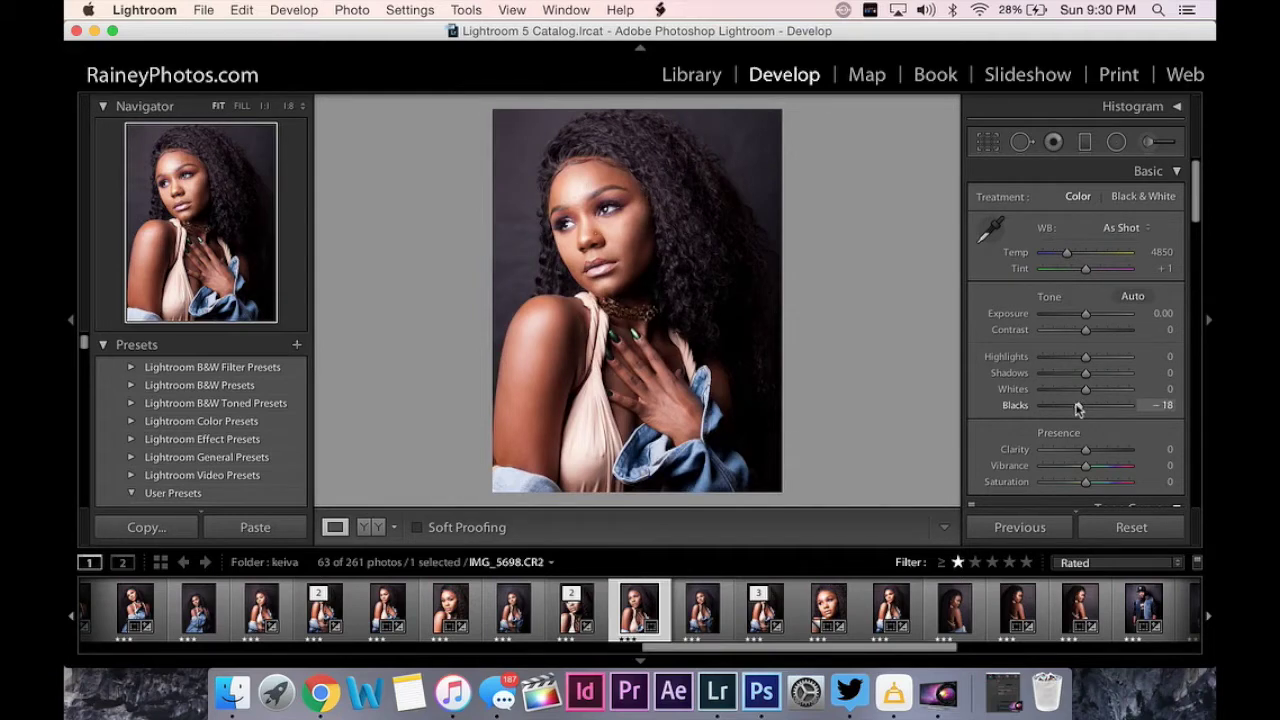
scroll(1077, 408, "down", 10)
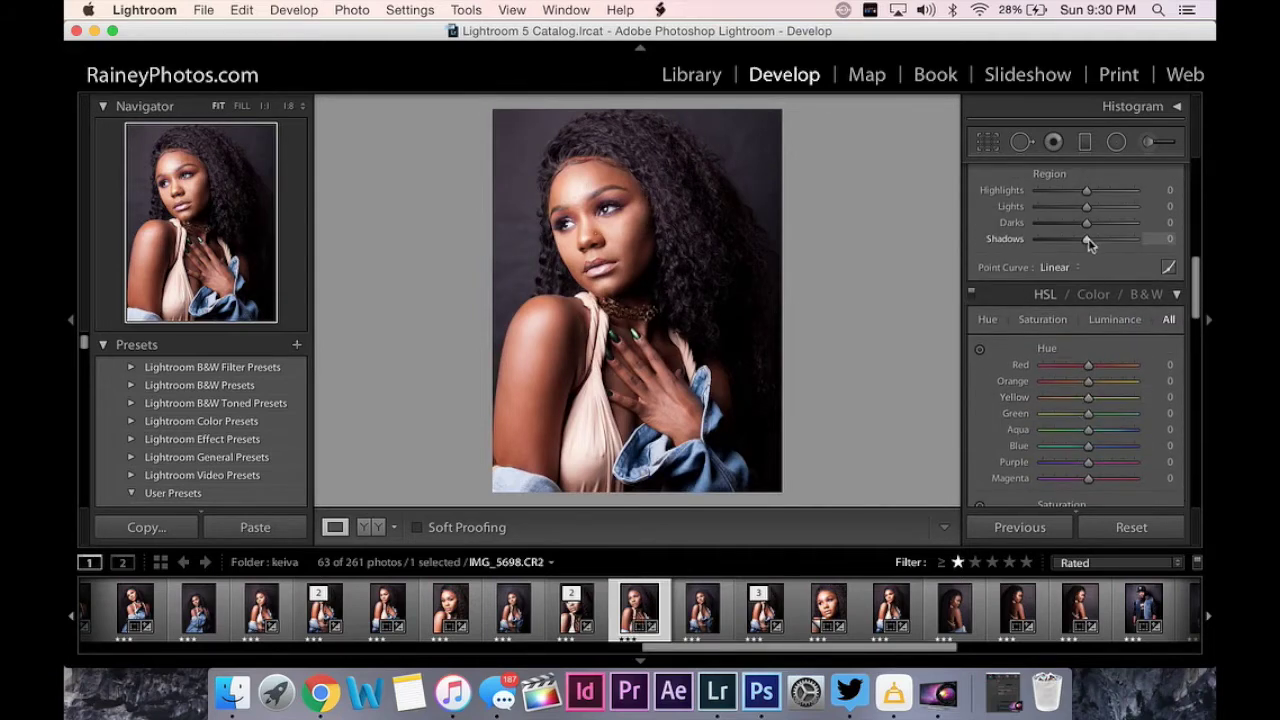
left_click_drag(1087, 239, 1073, 244)
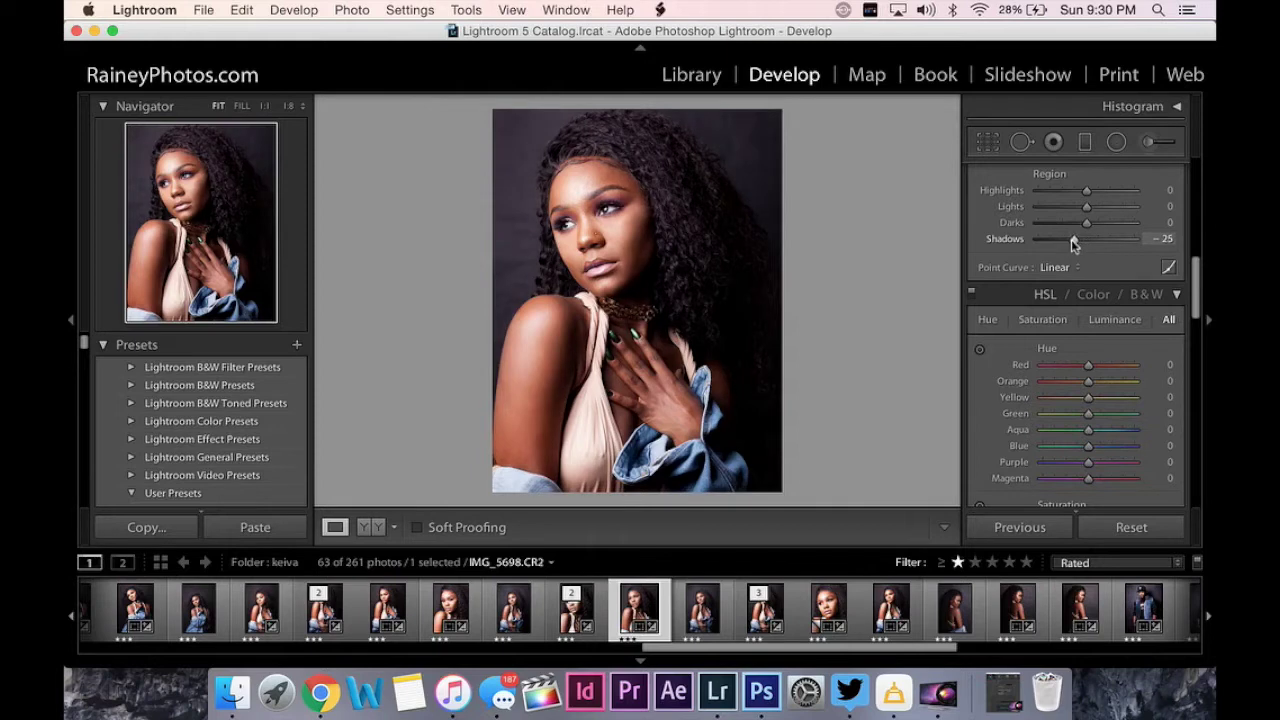
Try the photo's Vibrance at +100 and undo the change
scroll(1075, 245, "up", 8)
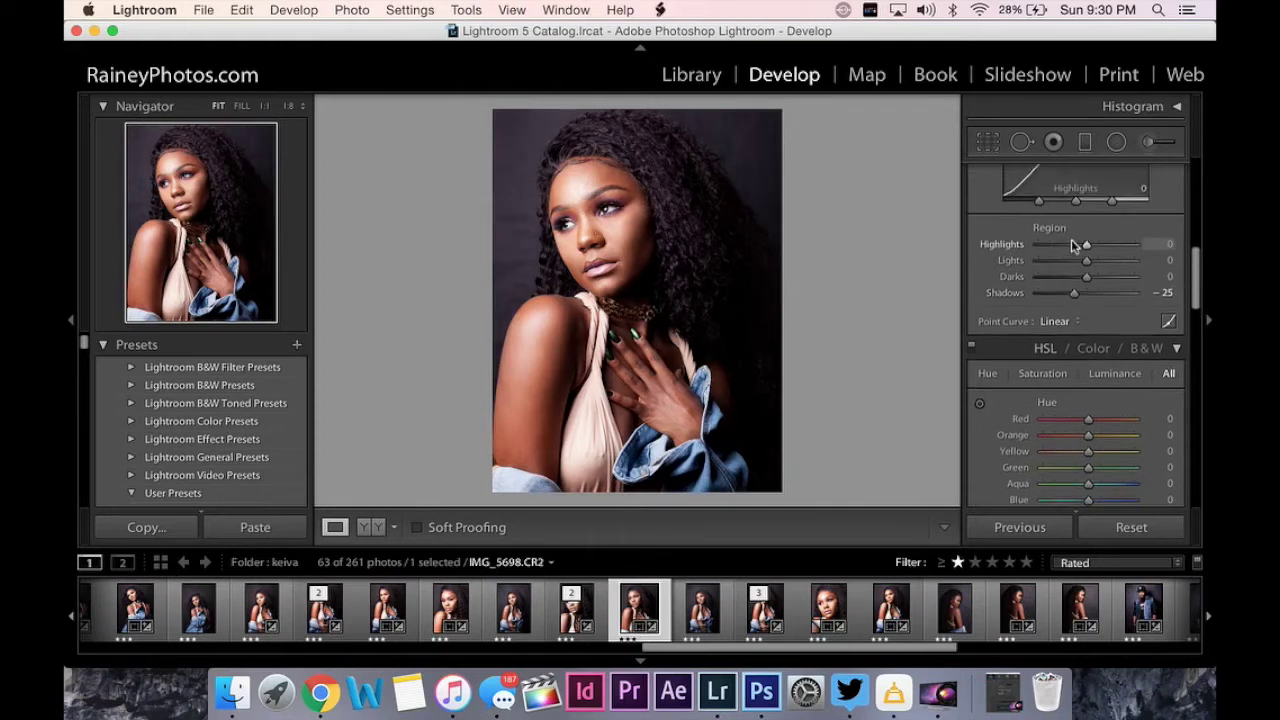
left_click_drag(1082, 339, 1131, 343)
key("super+z")
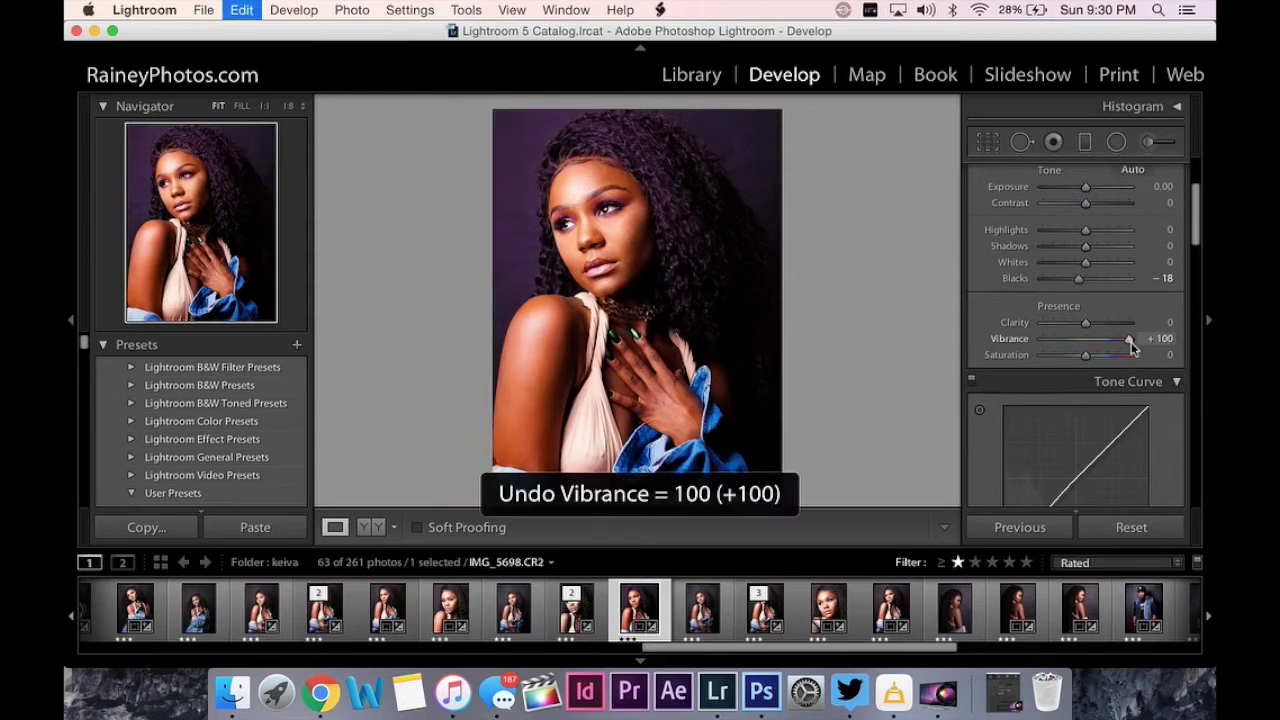
Set the portrait's basic tone Highlights to +20 and check the result on the face
left_click_drag(1086, 233, 1094, 233)
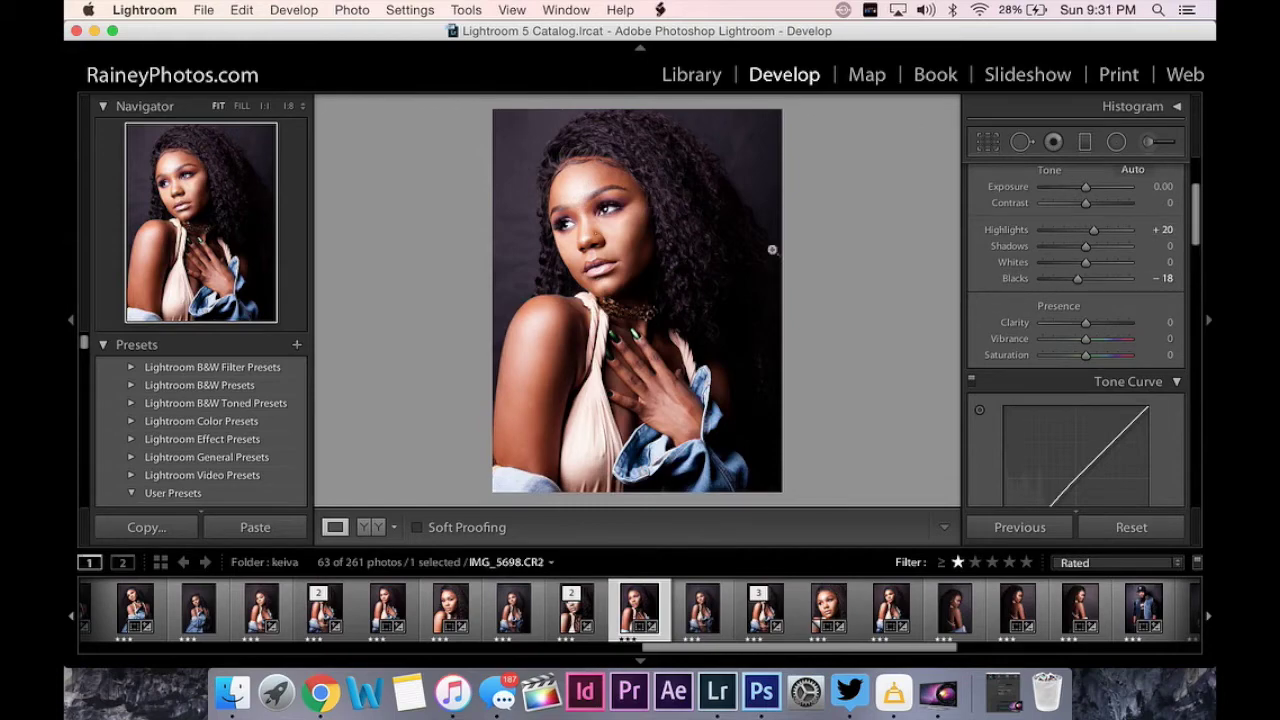
left_click(615, 207)
left_click(614, 205)
scroll(1167, 403, "down", 3)
scroll(1167, 403, "down", 10)
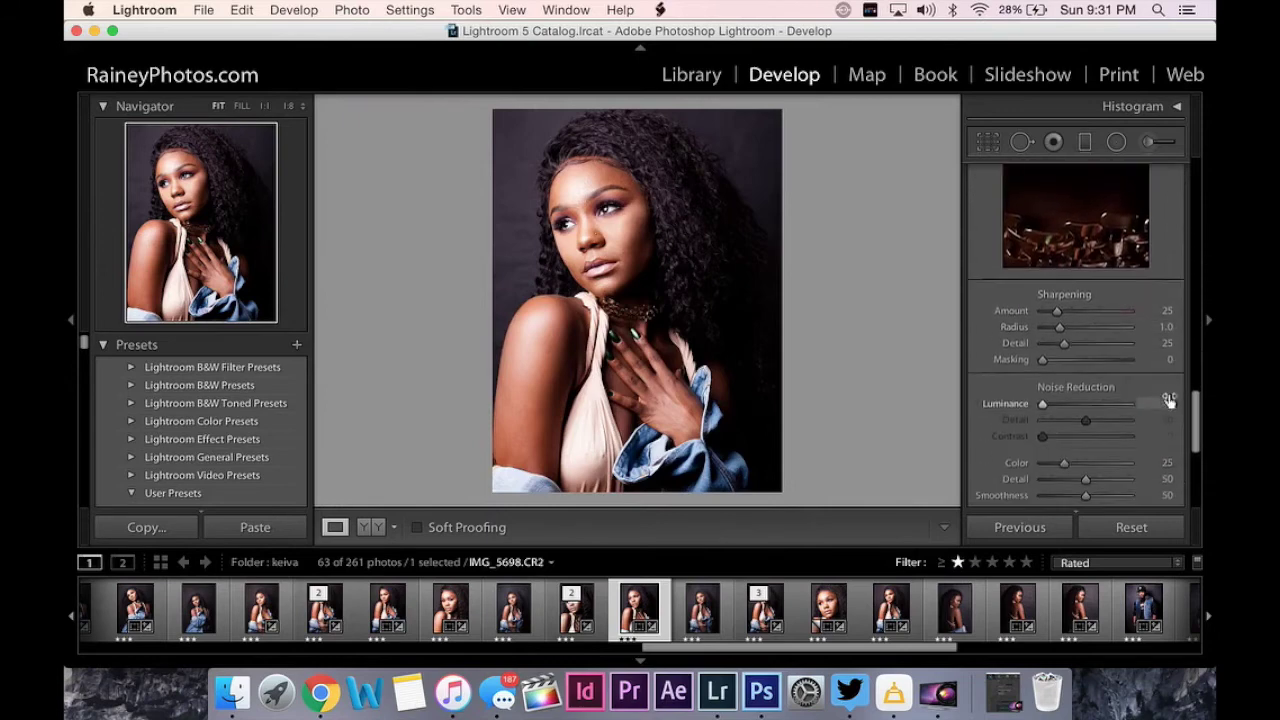
scroll(1168, 400, "down", 5)
scroll(1168, 400, "up", 3)
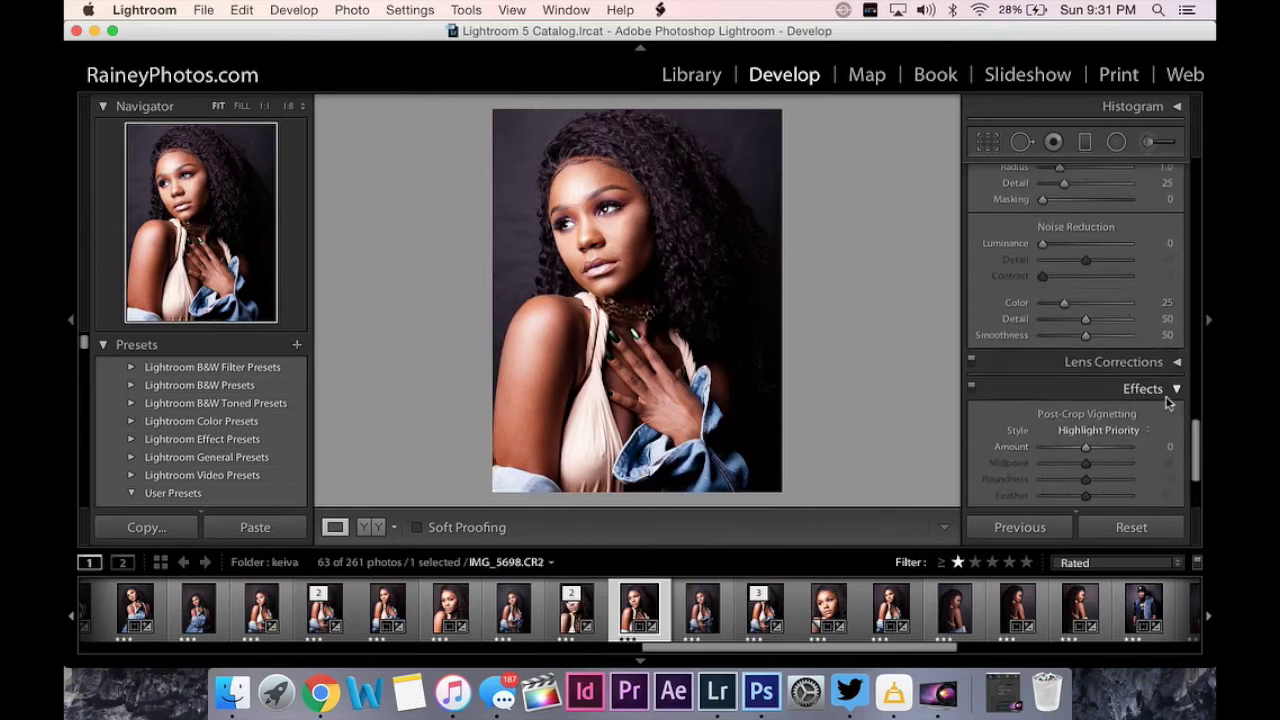
scroll(1167, 403, "down", 3)
scroll(1167, 403, "up", 8)
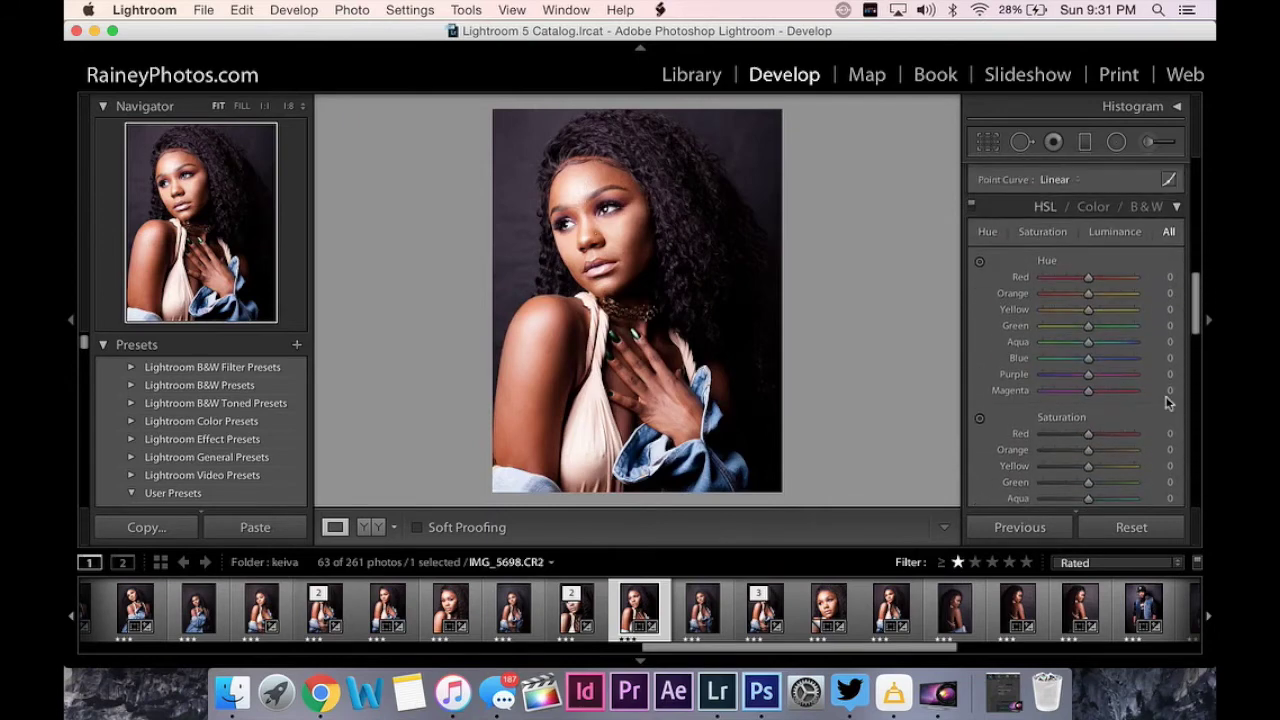
Try the photo's Orange luminance at +100 and undo the change
scroll(1168, 400, "down", 4)
left_click_drag(1088, 405, 1136, 410)
key("super+z")
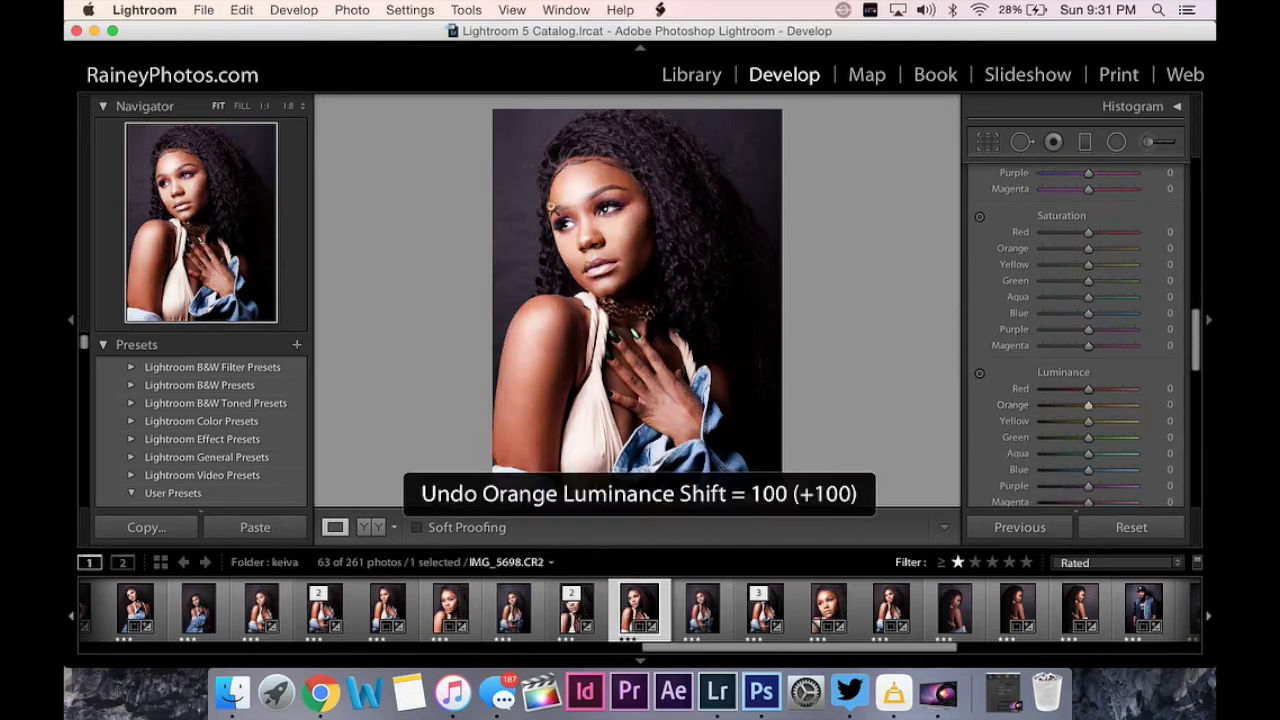
Heal the blemishes on the outer and lower part of the near cheek using Spot Removal in Heal mode at size 26
left_click(622, 218)
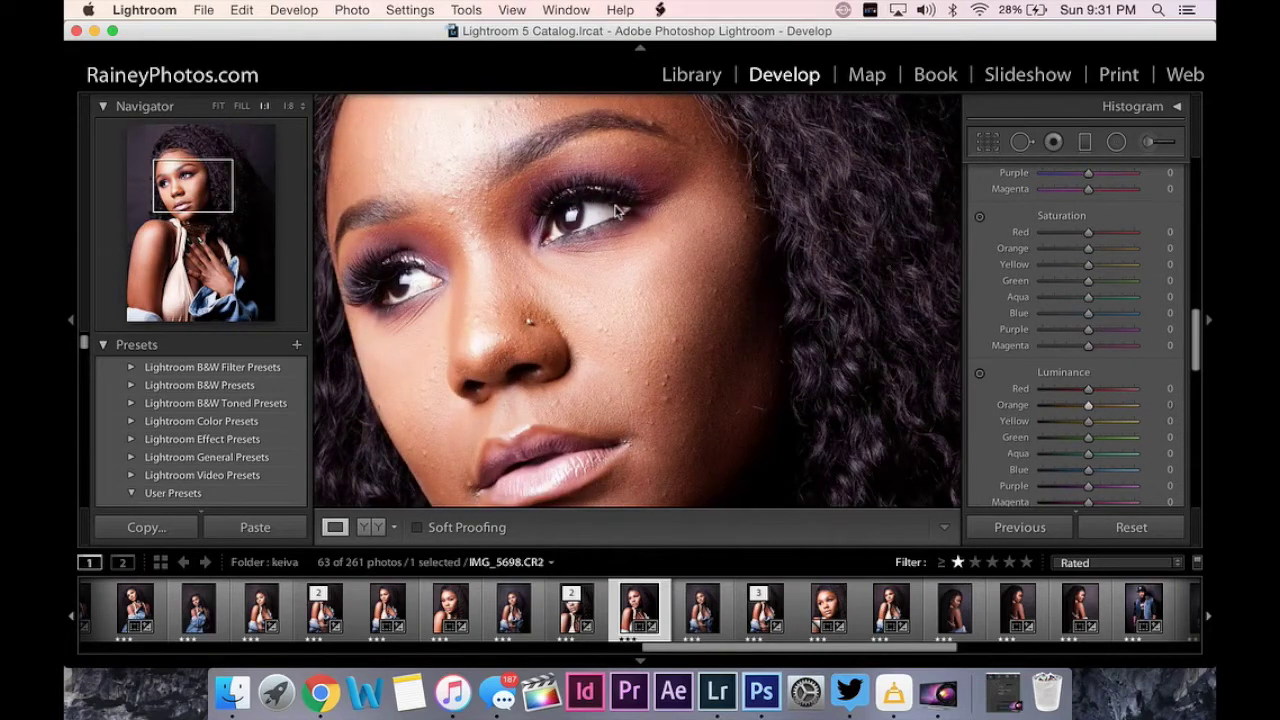
scroll(617, 210, "up", 3)
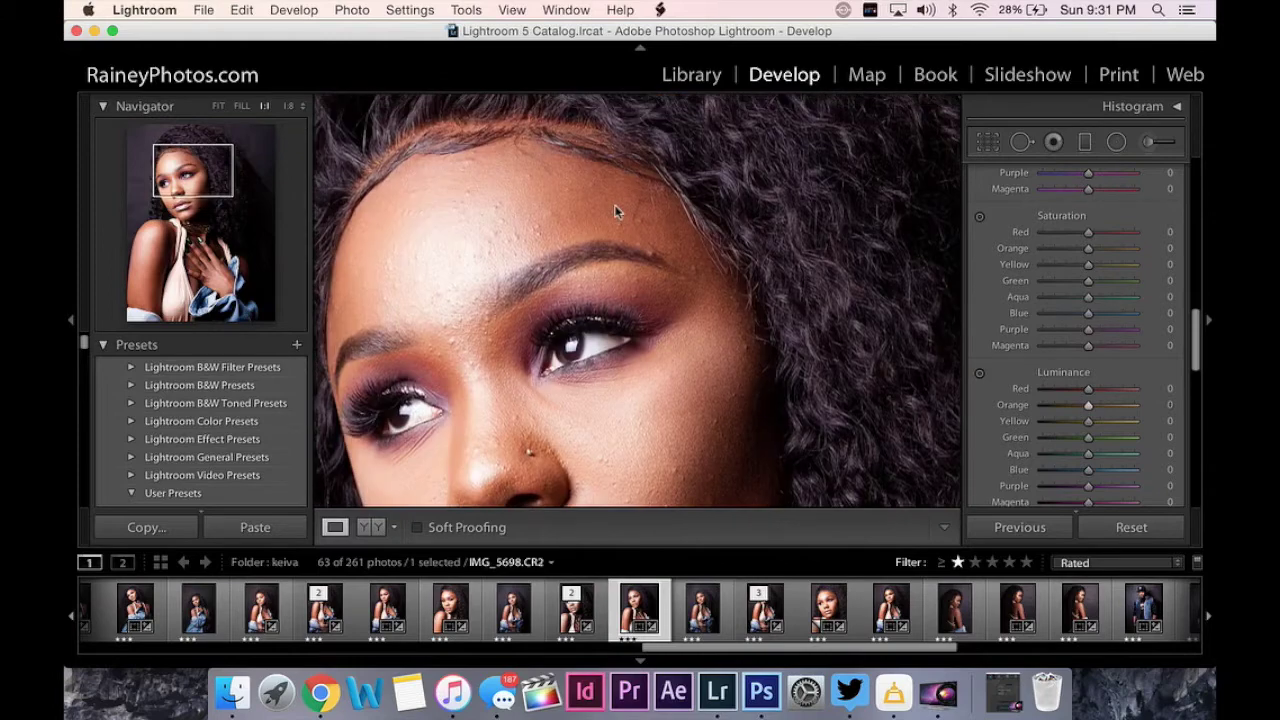
left_click(1021, 141)
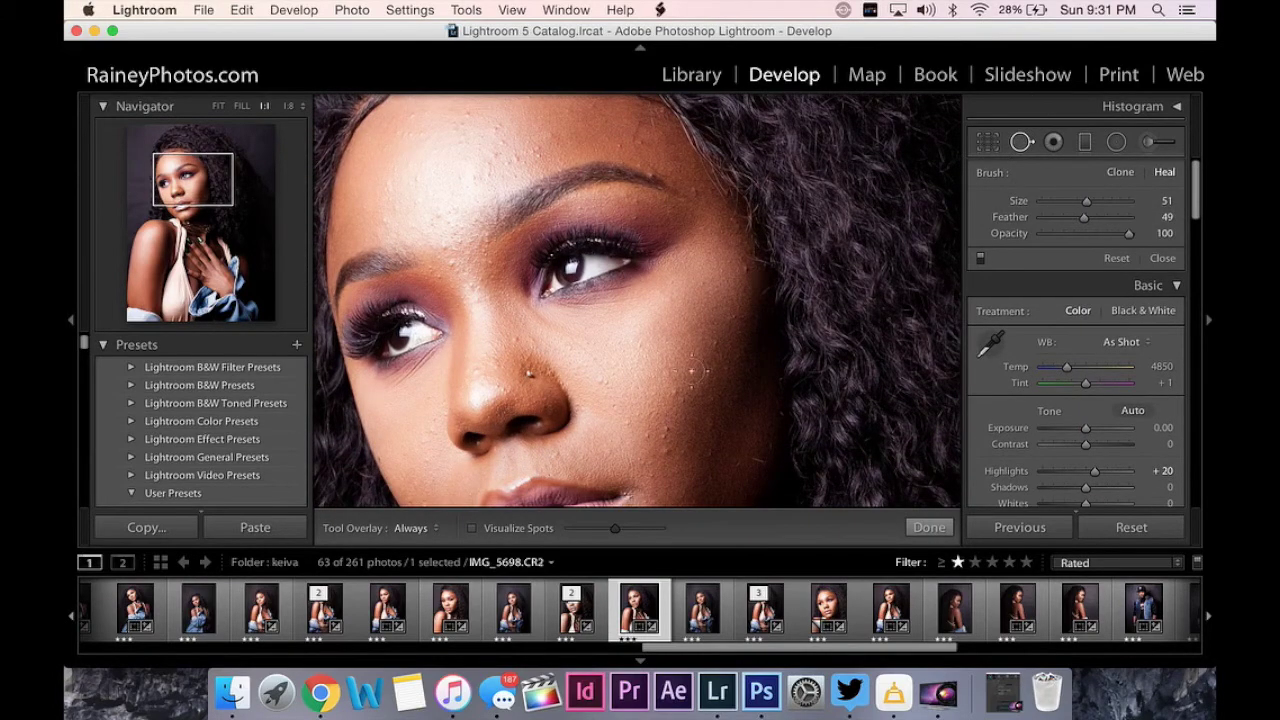
left_click_drag(1066, 207, 1065, 205)
left_click(715, 345)
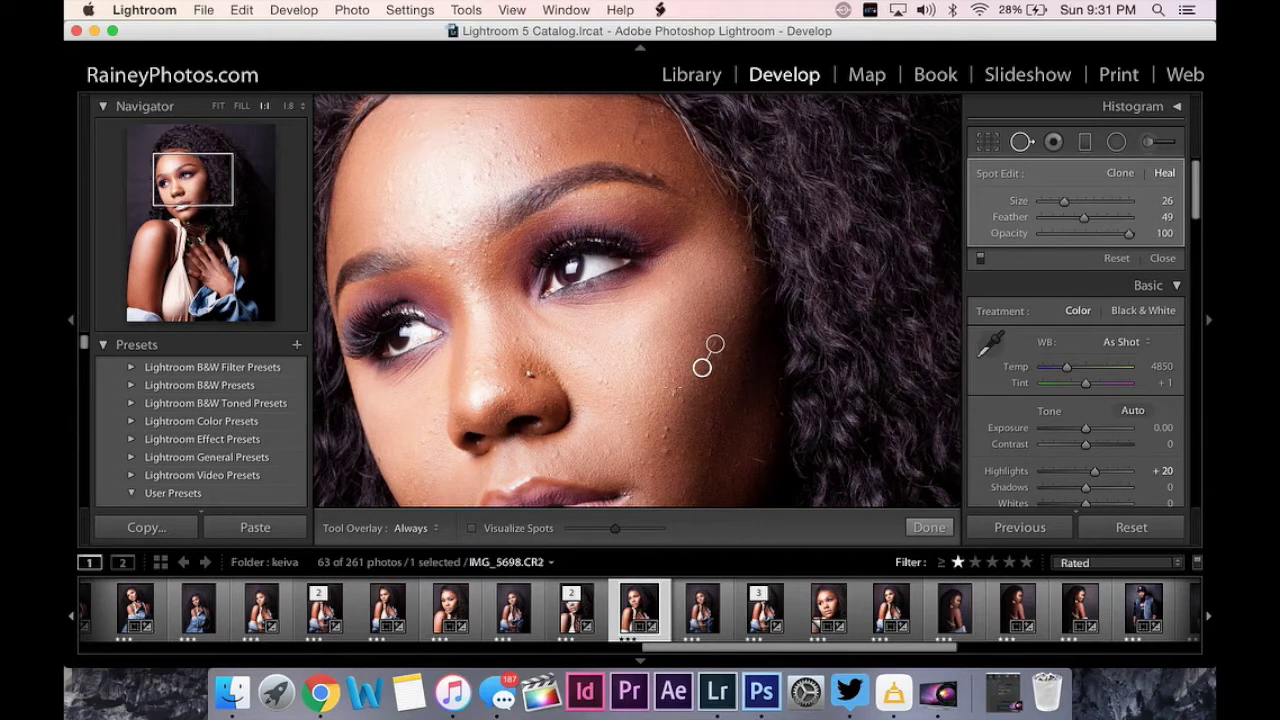
left_click(681, 400)
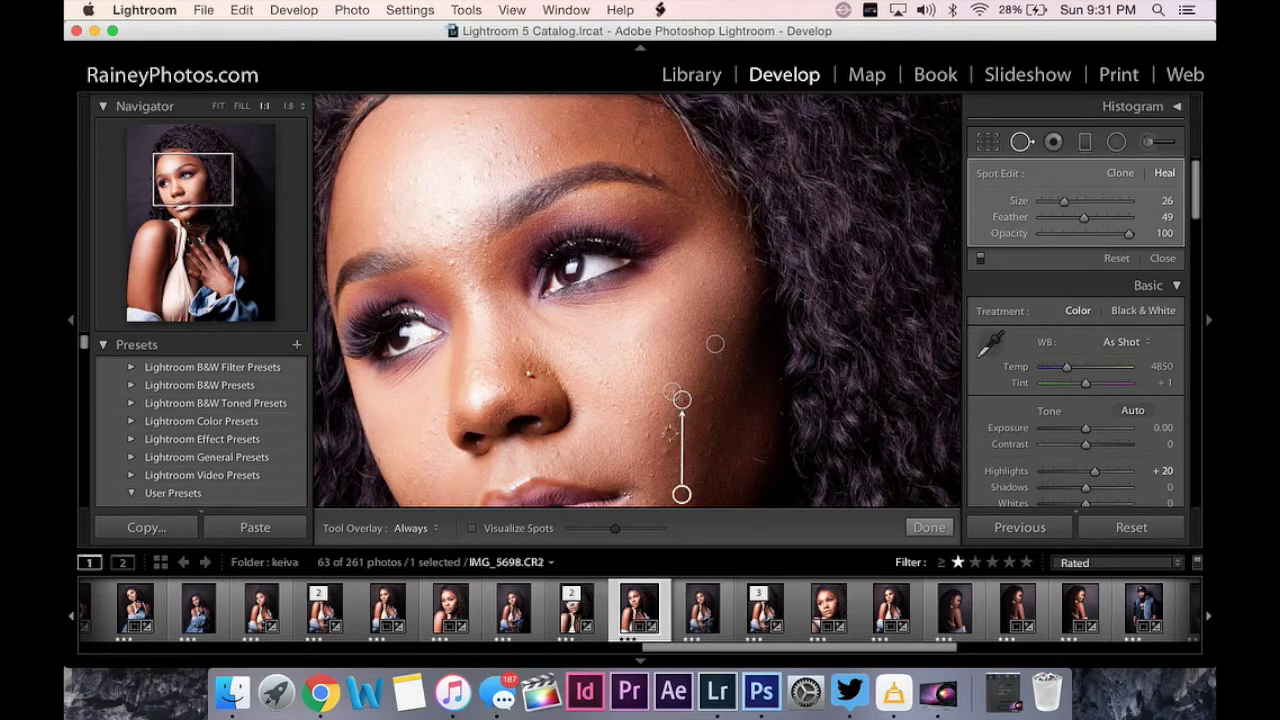
left_click(662, 431)
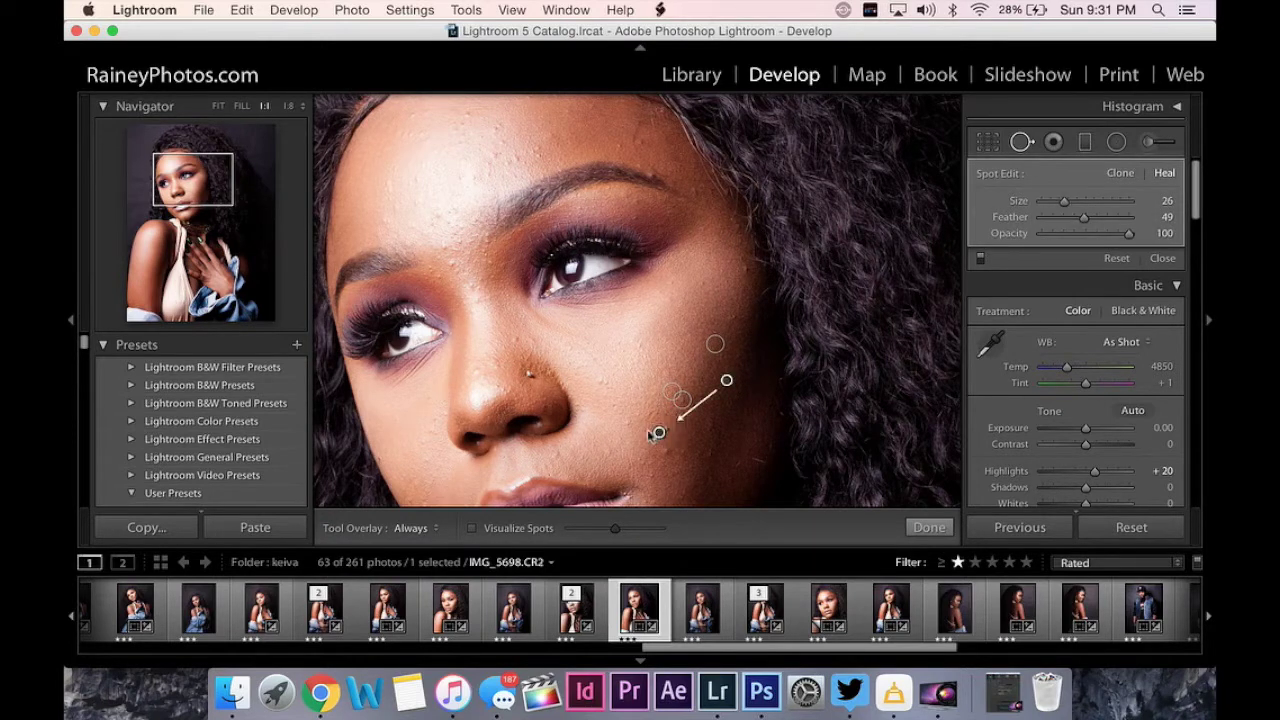
left_click(665, 451)
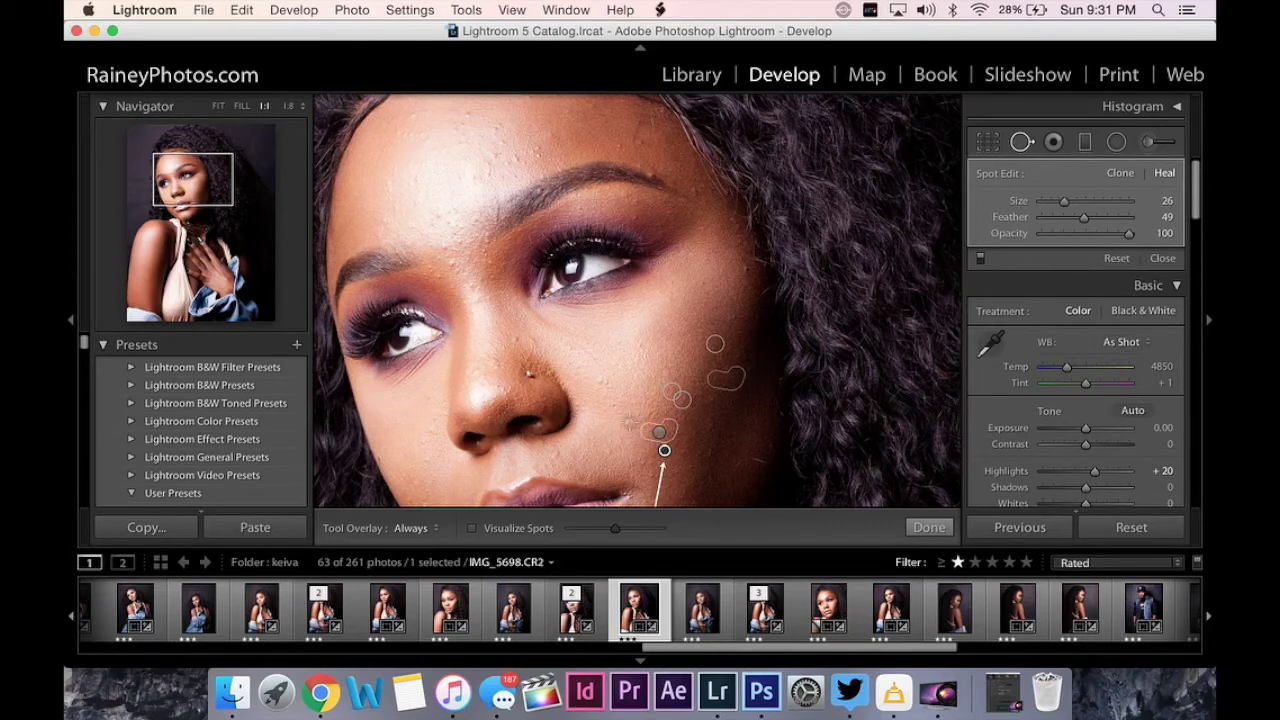
Heal the blemishes on the near cheek beside the nose and below the outer corner of the eye
left_click(629, 423)
left_click(614, 406)
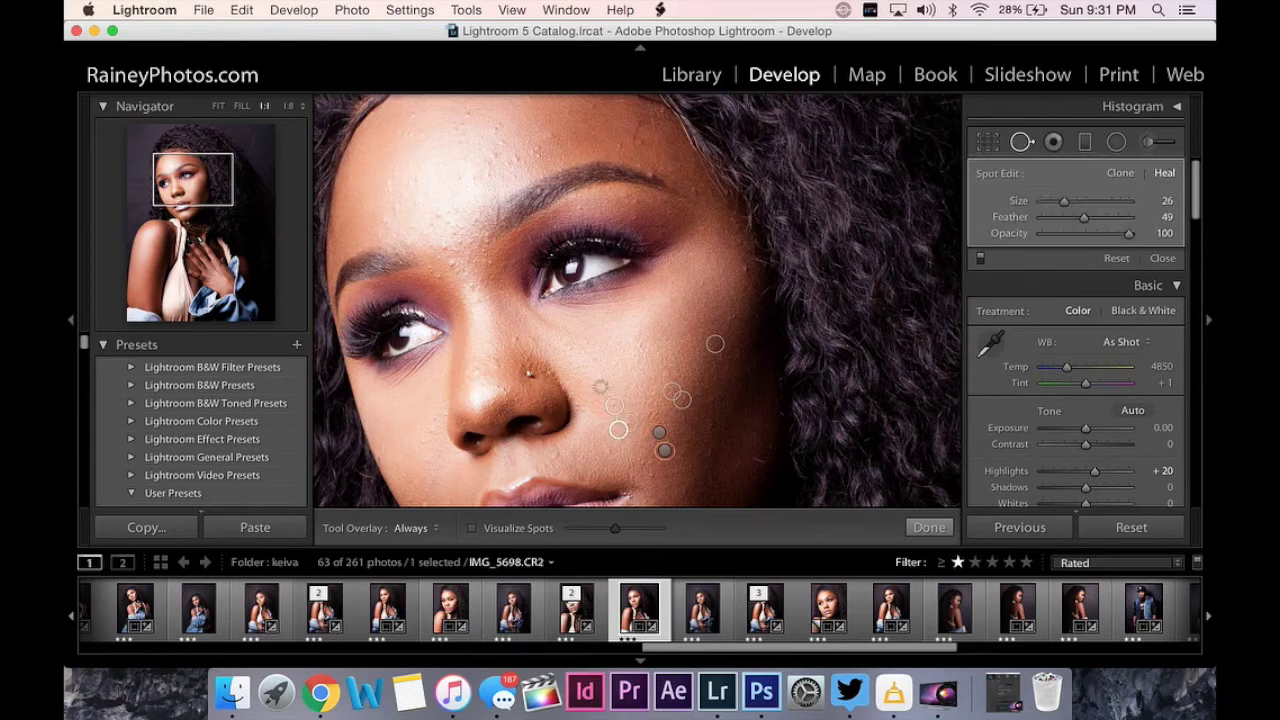
left_click(602, 379)
left_click_drag(603, 379, 604, 380)
left_click(641, 347)
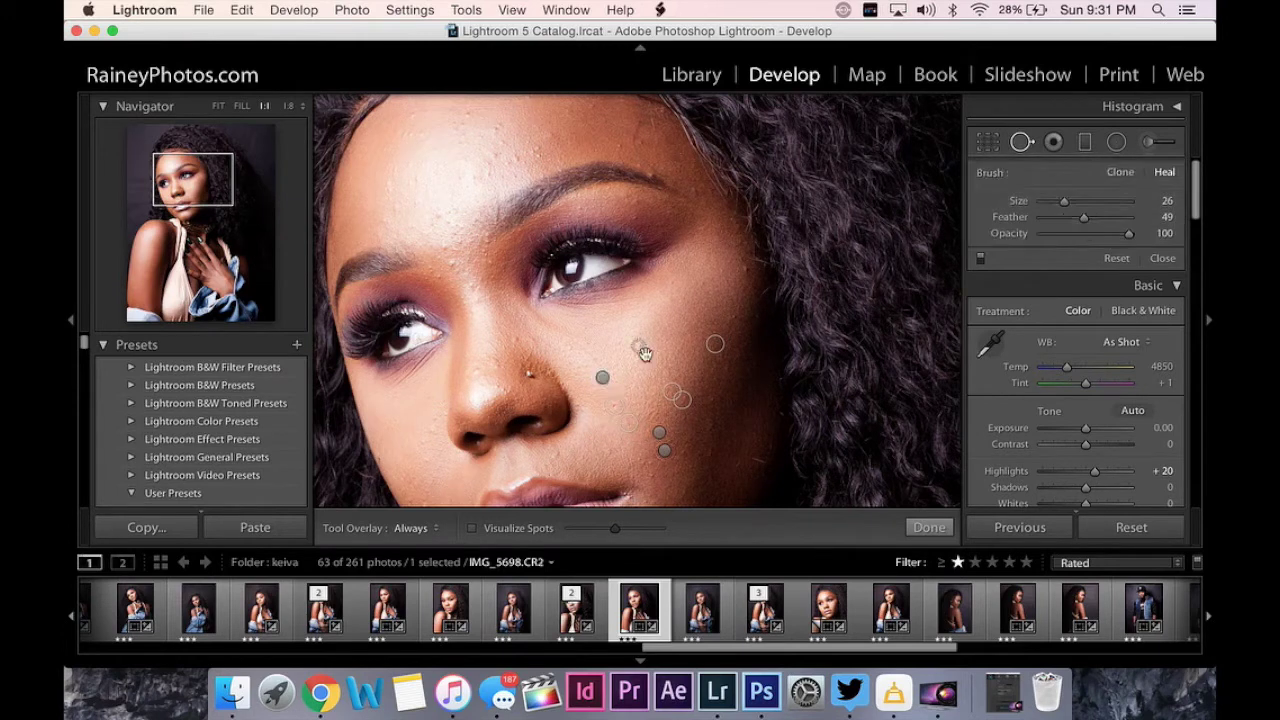
left_click(699, 283)
left_click(672, 283)
Heal the blemishes on the forehead above the near eyebrow
left_click(640, 144)
left_click(618, 146)
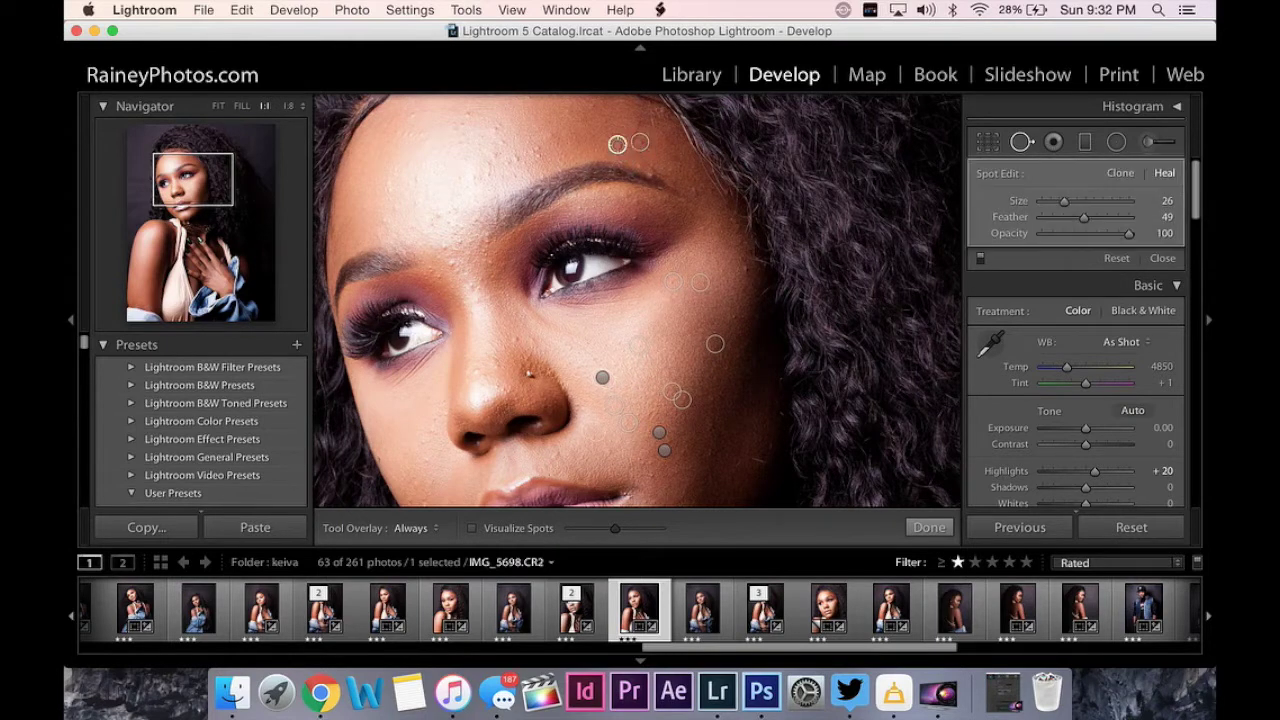
left_click(598, 149)
left_click(535, 150)
Heal the spots between the near eye and its eyebrow and on the outer cheek by the hairline, and close the healing tool
left_click(633, 217)
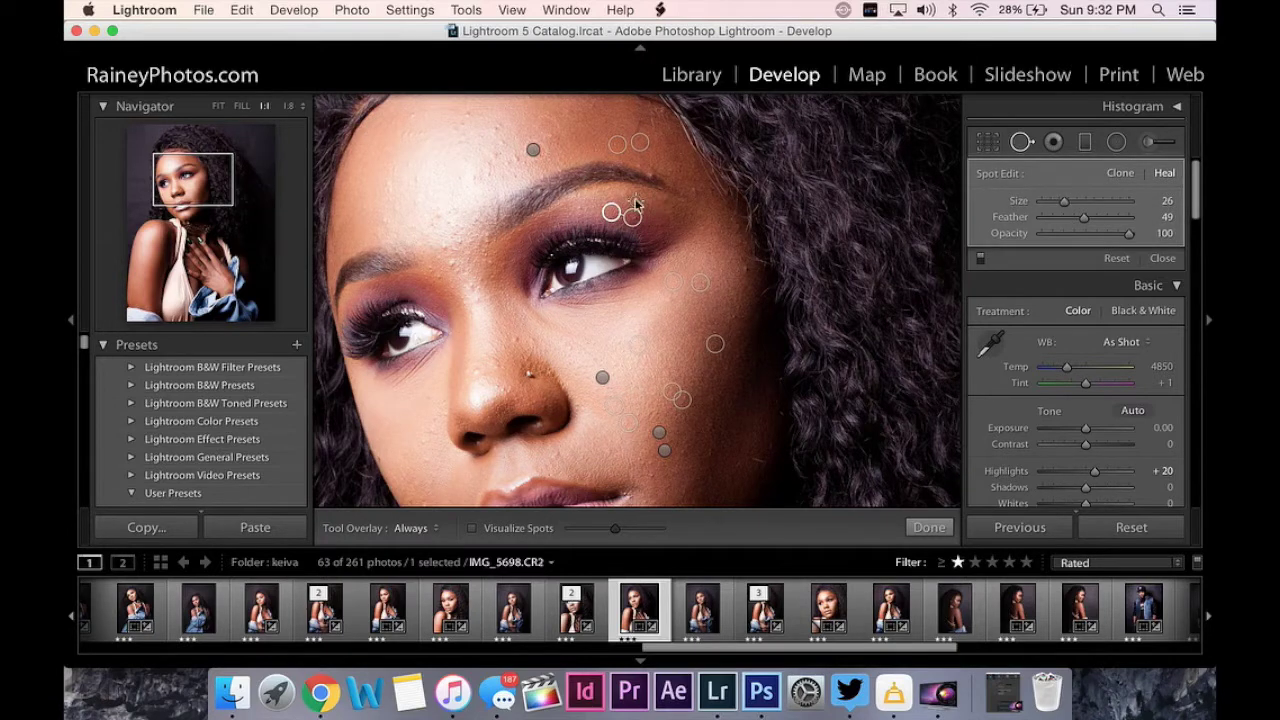
left_click(636, 204)
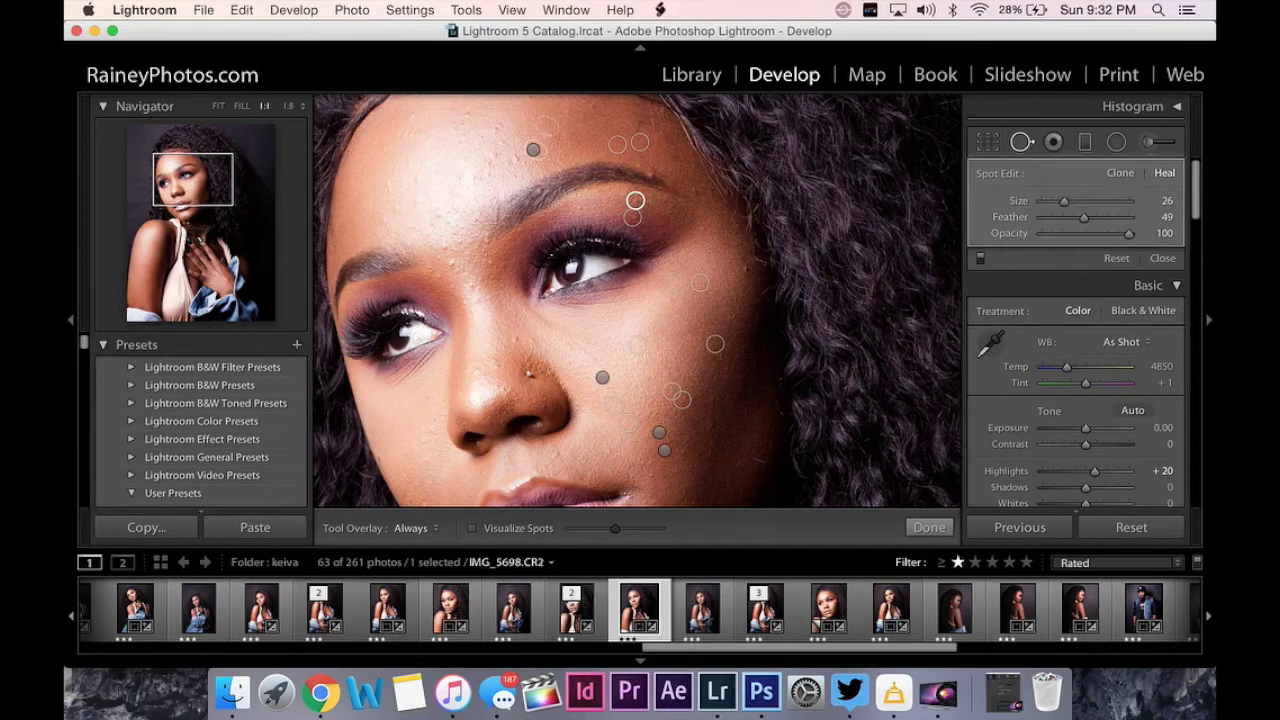
left_click(743, 269)
left_click(733, 317)
left_click(1021, 141)
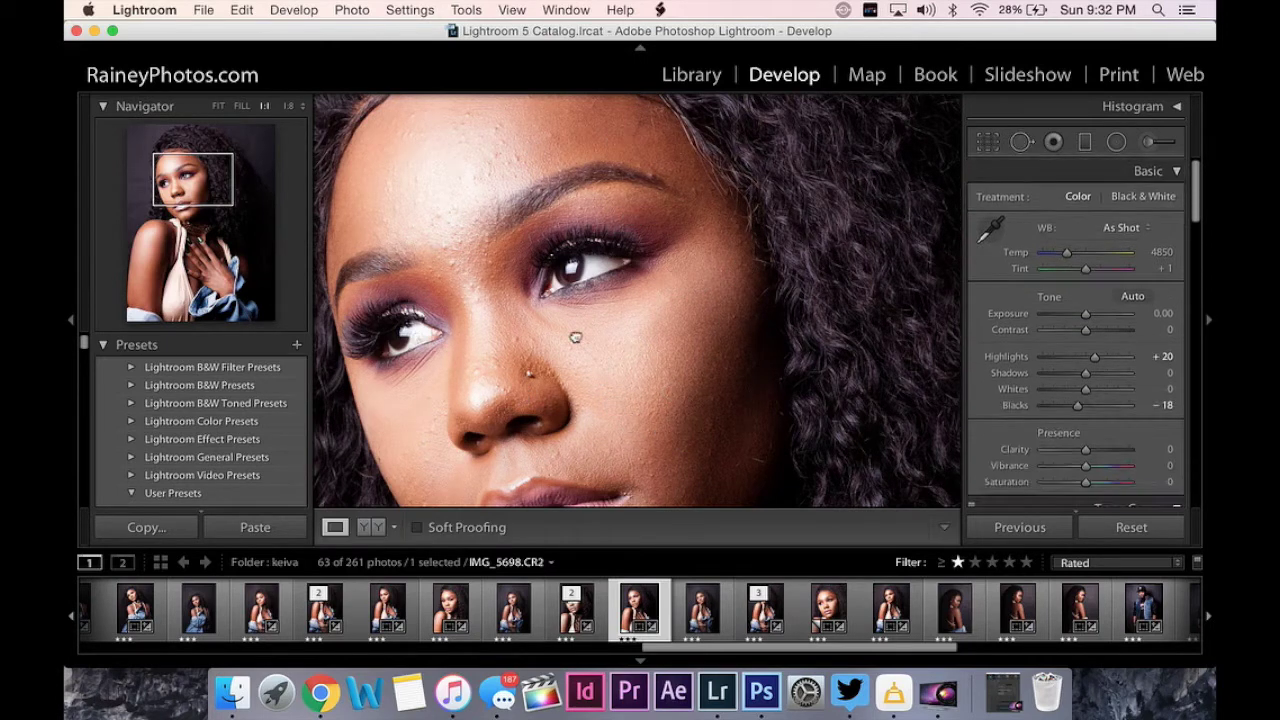
Heal the blemishes on the jaw beside the mouth and across the chin with the size 26 healing brush
left_click_drag(575, 337, 639, 283)
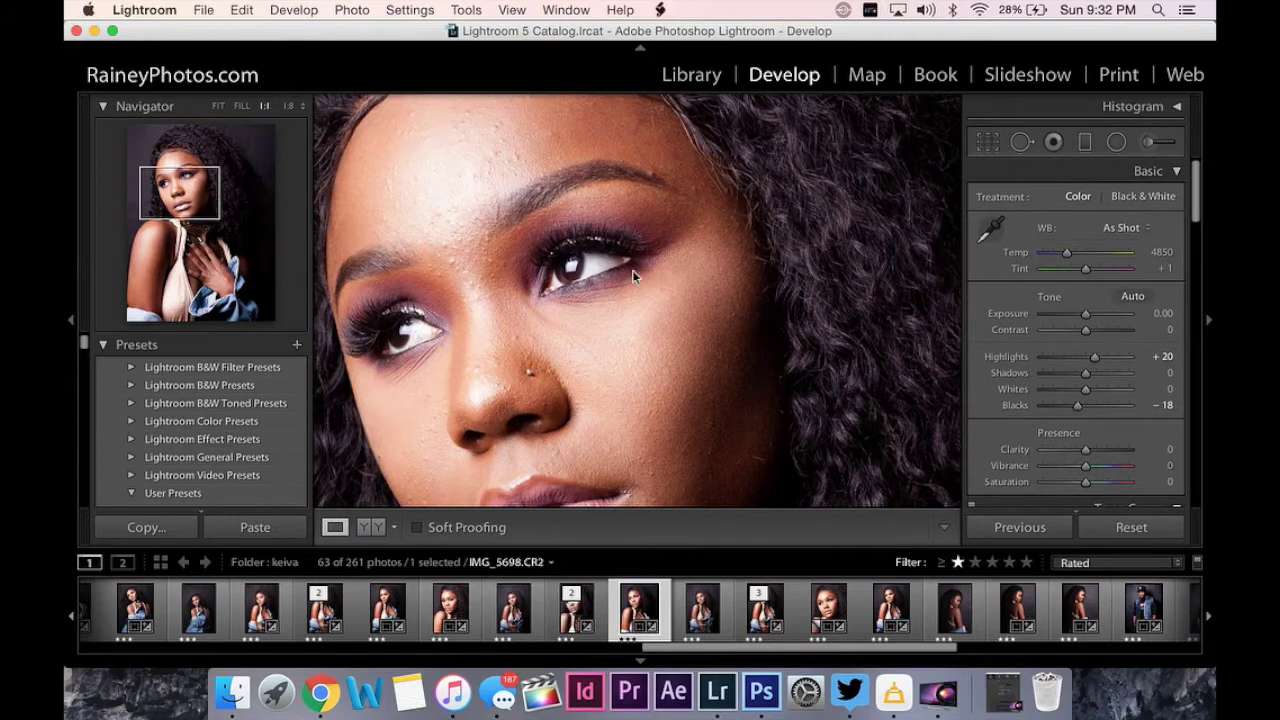
left_click_drag(522, 302, 561, 277)
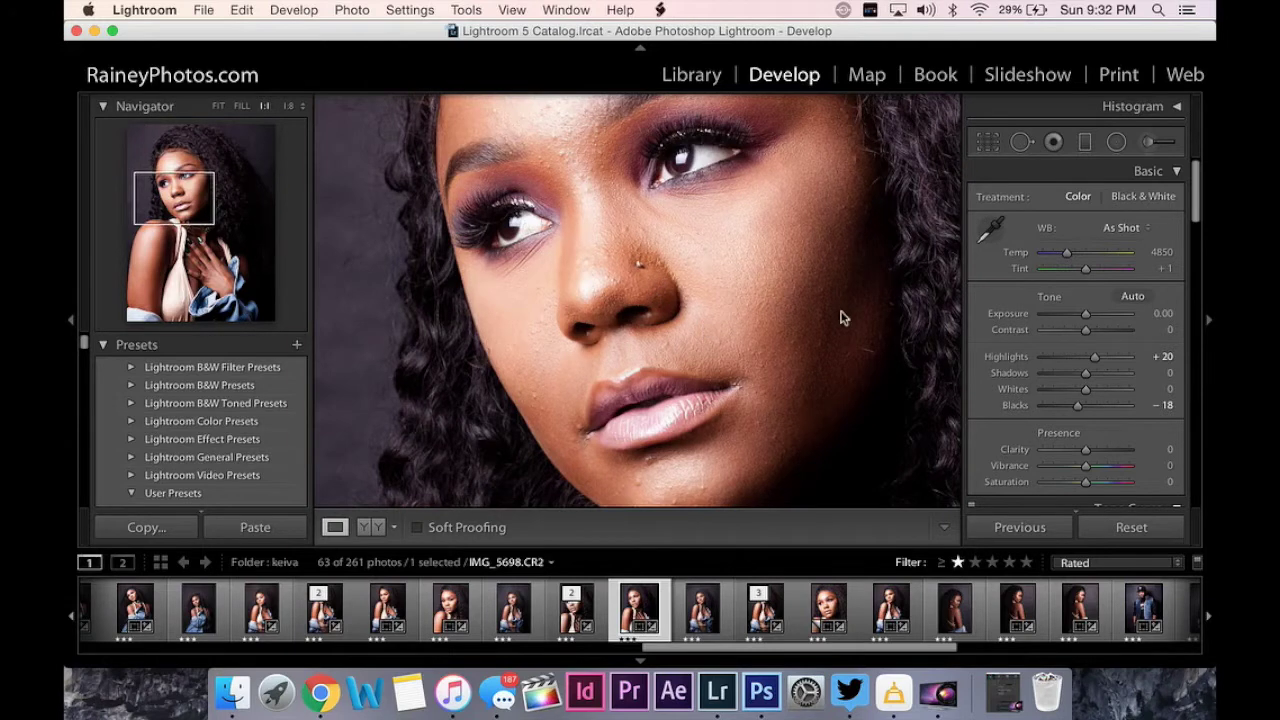
scroll(902, 324, "down", 3)
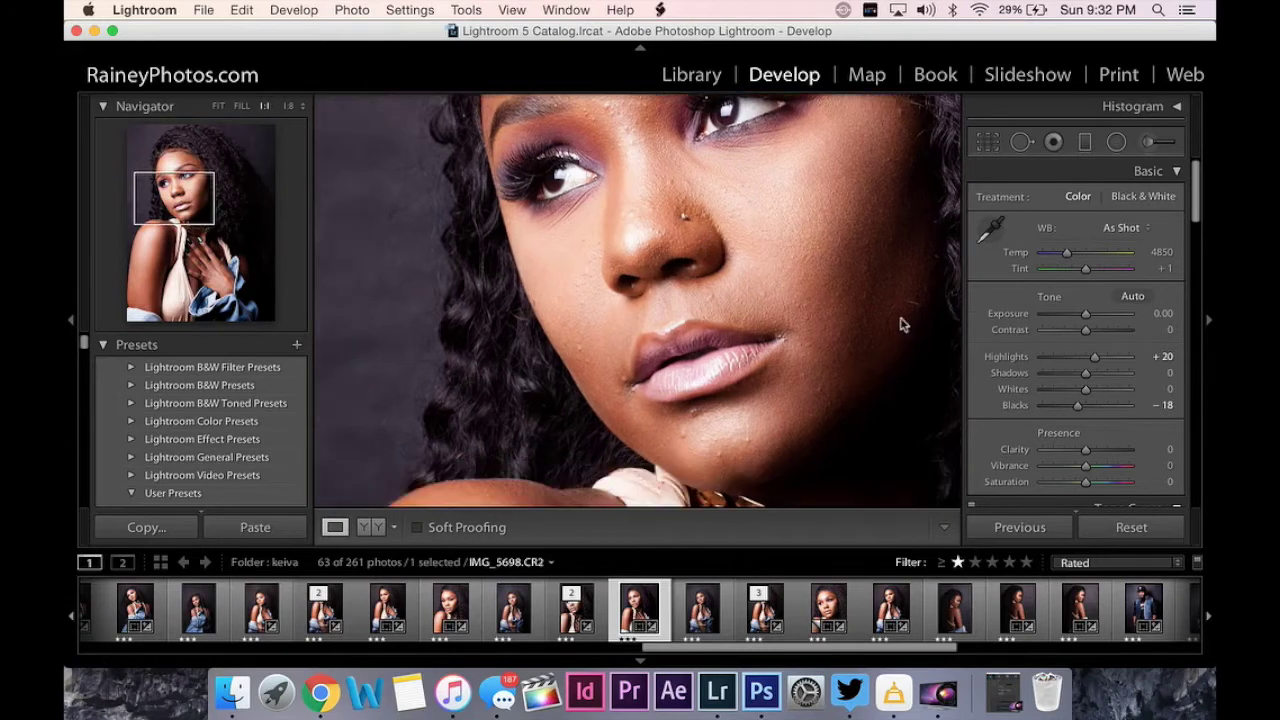
left_click(1020, 145)
key("q")
left_click(1020, 143)
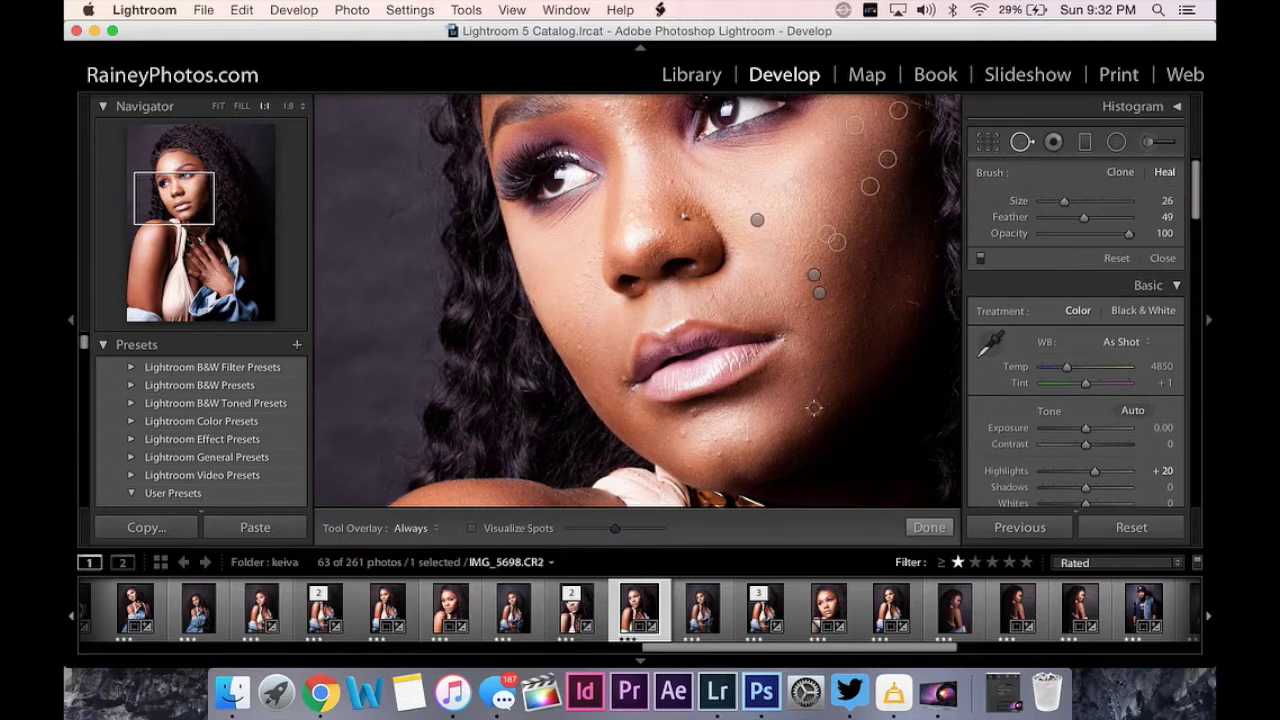
left_click(803, 377)
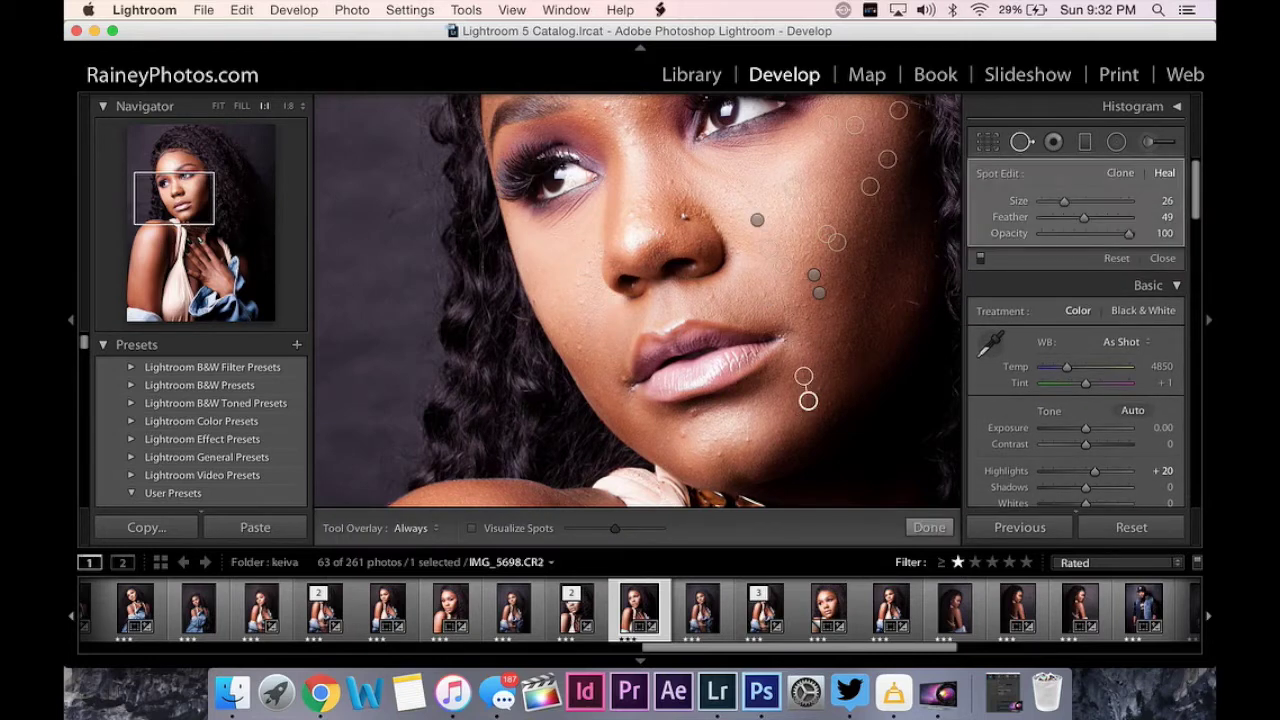
left_click(748, 438)
left_click(682, 432)
left_click(719, 443)
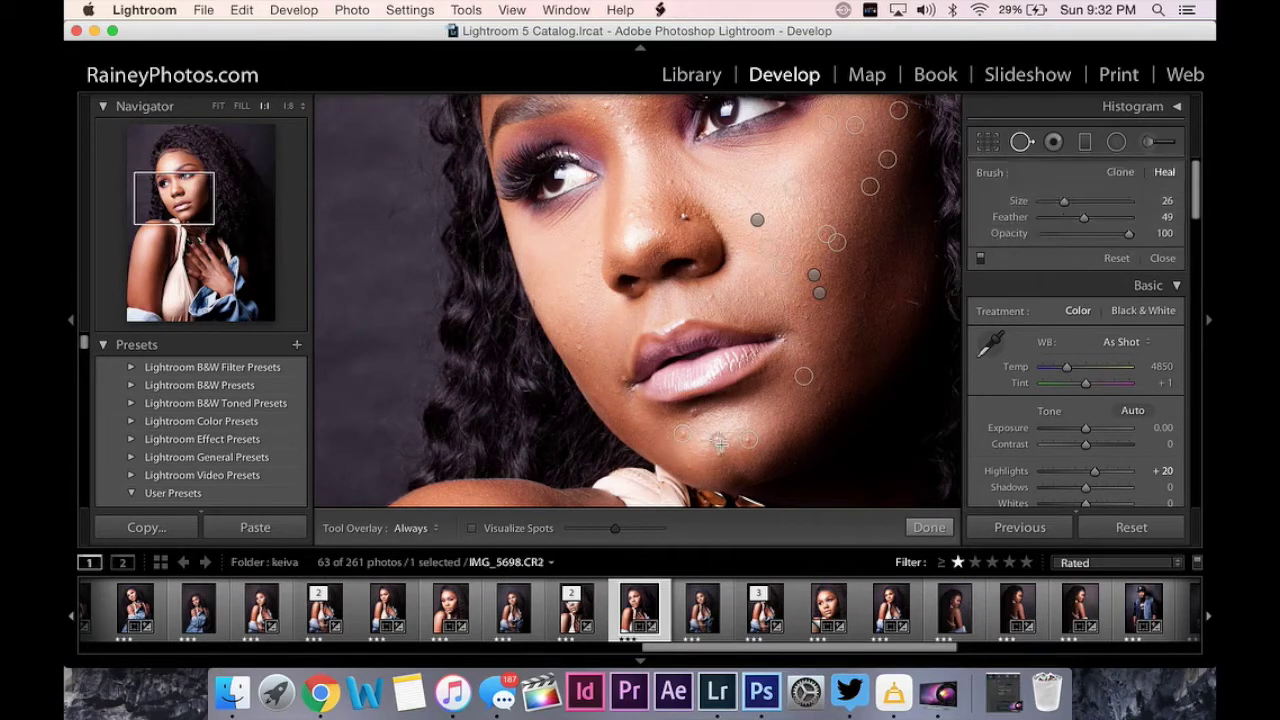
left_click(719, 443)
left_click_drag(695, 452, 747, 453)
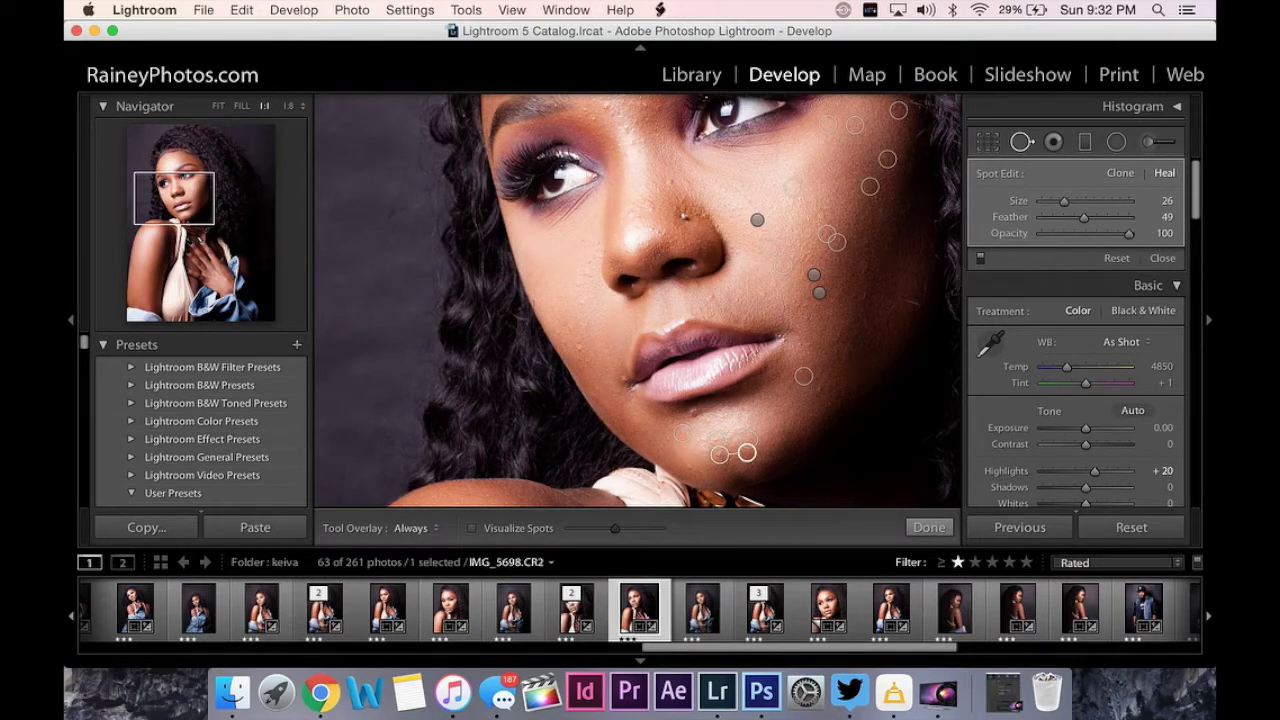
Heal the blemishes at the far corner of the mouth and along the far lower cheek
left_click(621, 378)
left_click(582, 346)
mouse_move(580, 324)
left_mouse_down()
mouse_move(566, 343)
mouse_move(606, 386)
left_mouse_up()
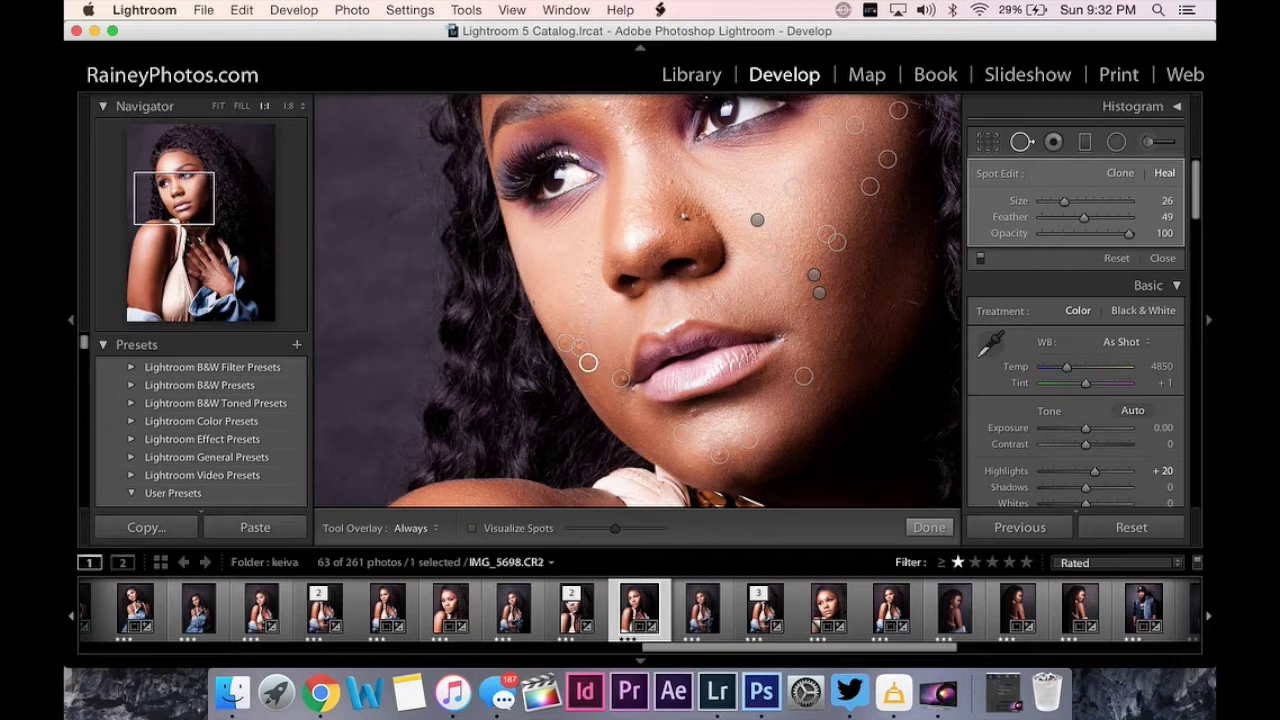
Heal the blemishes above the upper lip and out onto the near cheek beside the mouth
left_click(708, 297)
left_click(738, 297)
left_click_drag(768, 303, 746, 289)
left_click(763, 298)
left_click(795, 304)
left_click(806, 315)
Heal the spots just under the lower lip and along the far edge of the chin
left_click(697, 410)
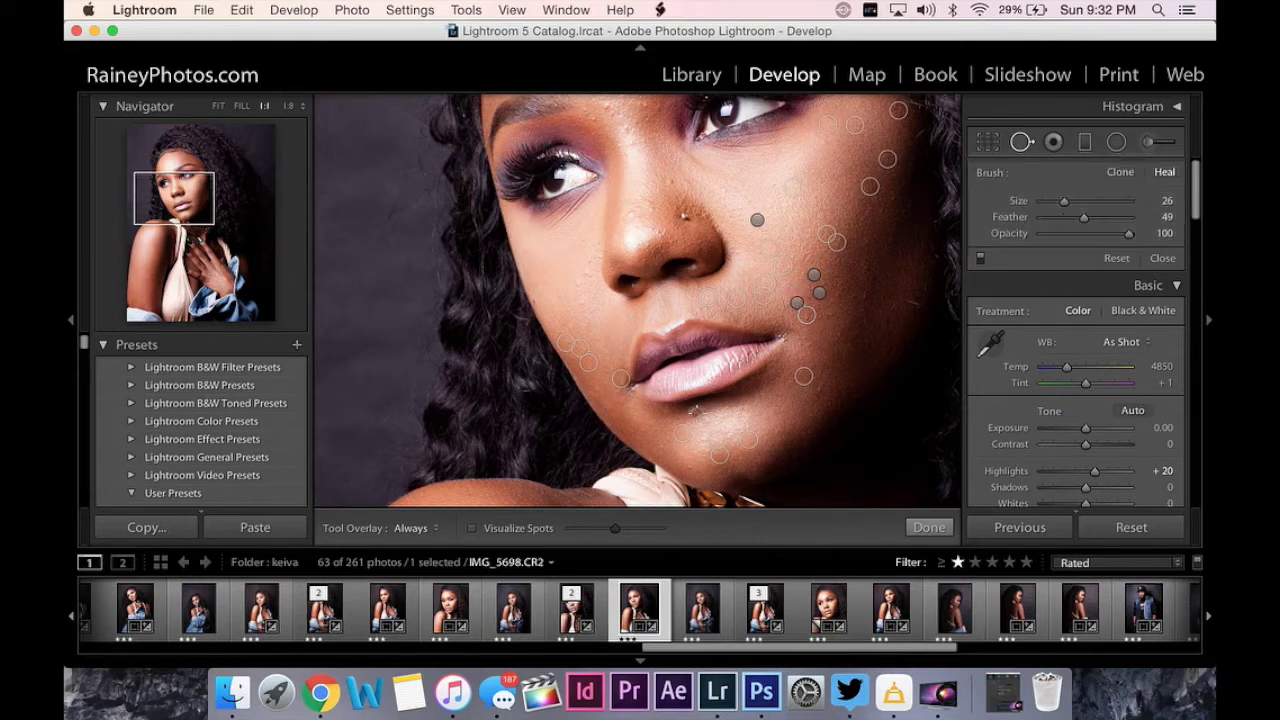
left_click(695, 411)
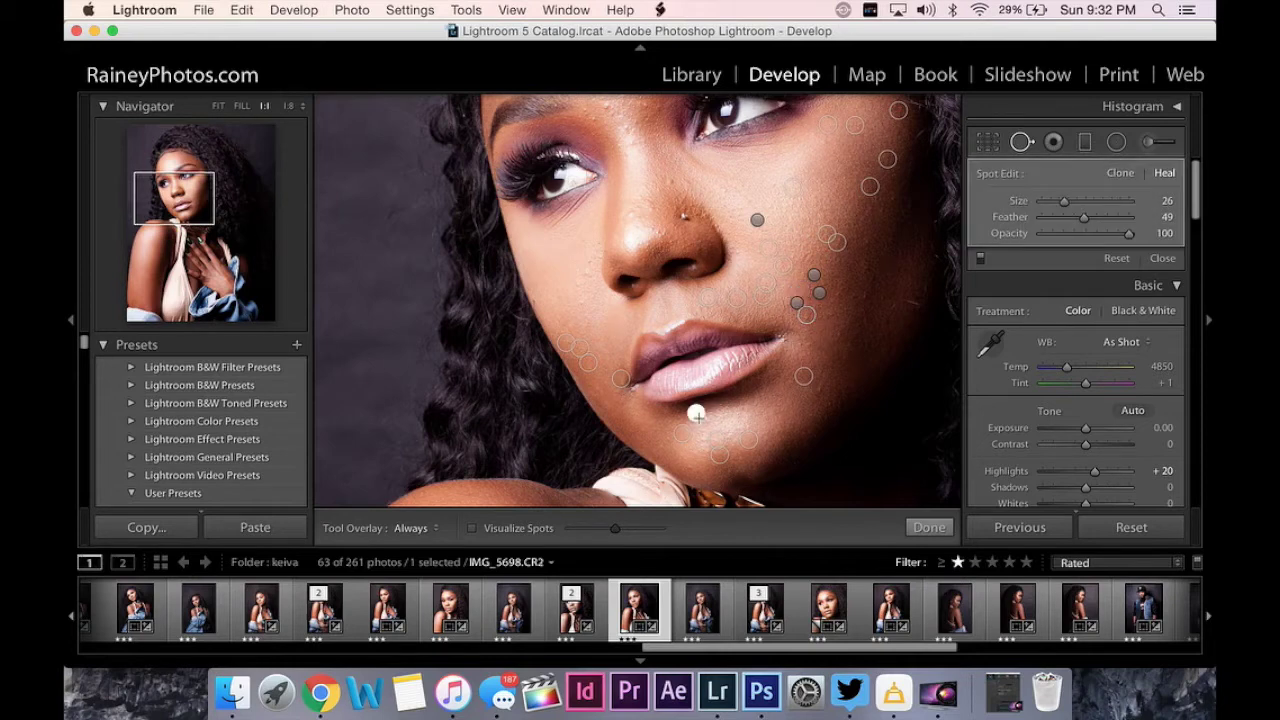
left_click(640, 439)
left_click(690, 469)
Heal the blemishes on the bridge and side of the nose
left_click(671, 182)
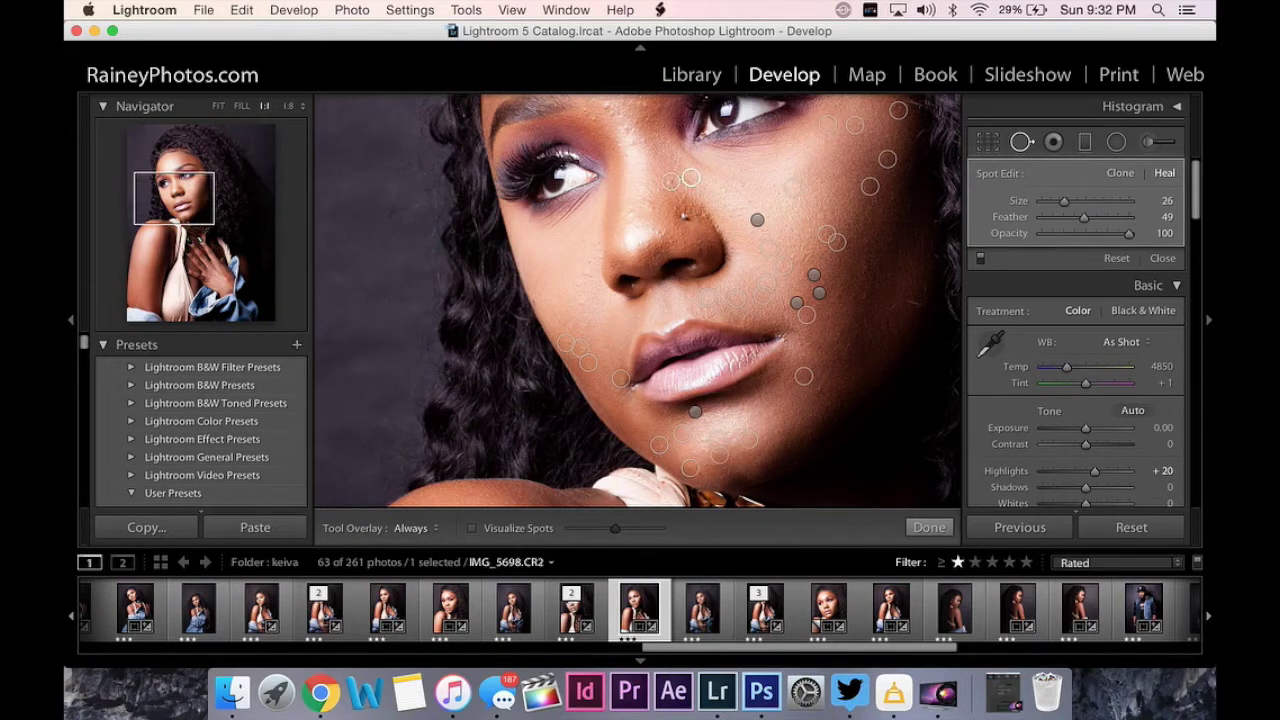
left_click(655, 212)
left_click(636, 214)
Heal the blemishes on the far cheek beside the nose, deleting one unwanted spot correction, and close the healing tool
left_click_drag(583, 301, 575, 277)
left_click(582, 298)
left_click(586, 295)
key("Delete")
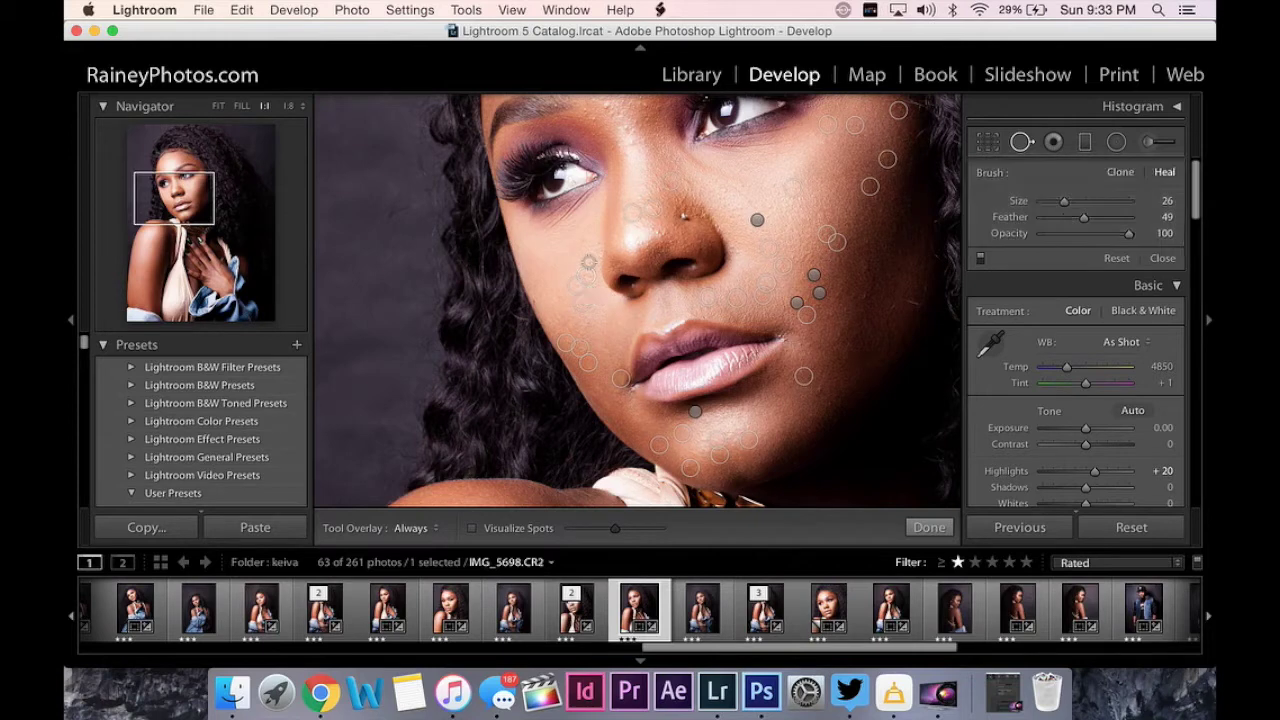
left_click(588, 259)
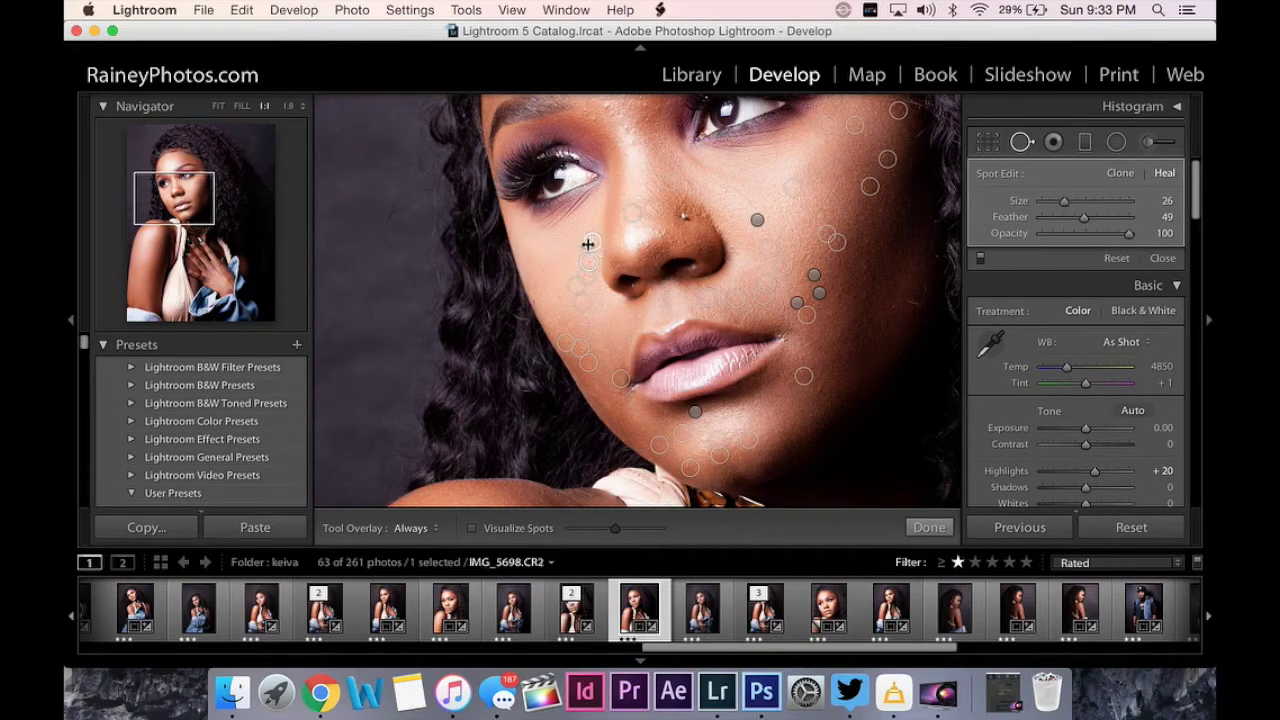
left_click_drag(591, 254, 570, 275)
left_click(1021, 142)
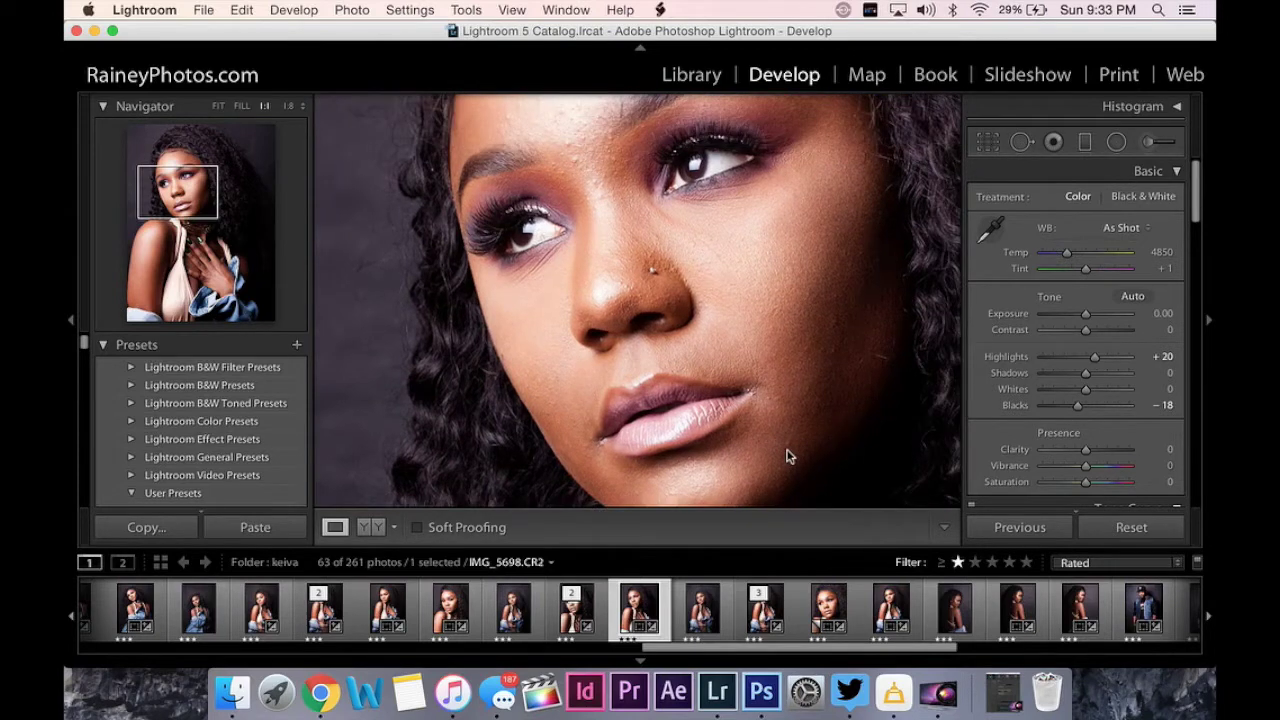
Heal the leftover blemish on the near jaw below the corner of the mouth and close the healing tool
key("q")
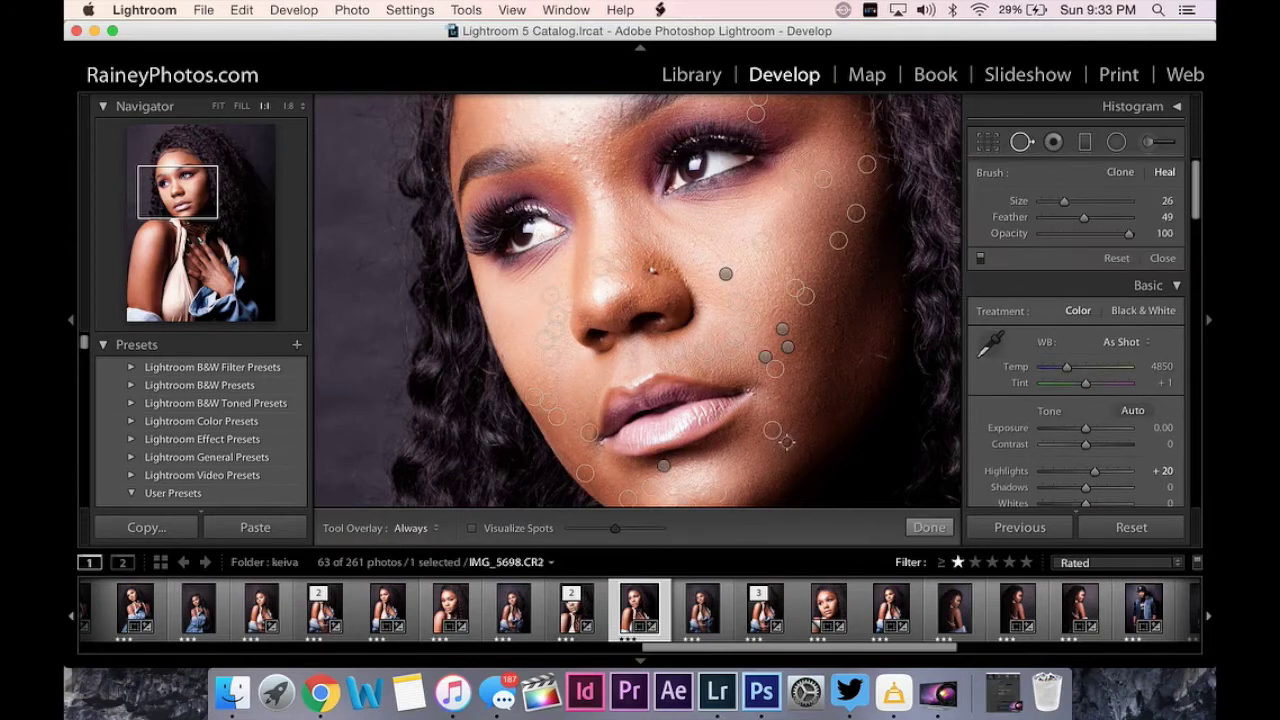
left_click(786, 446)
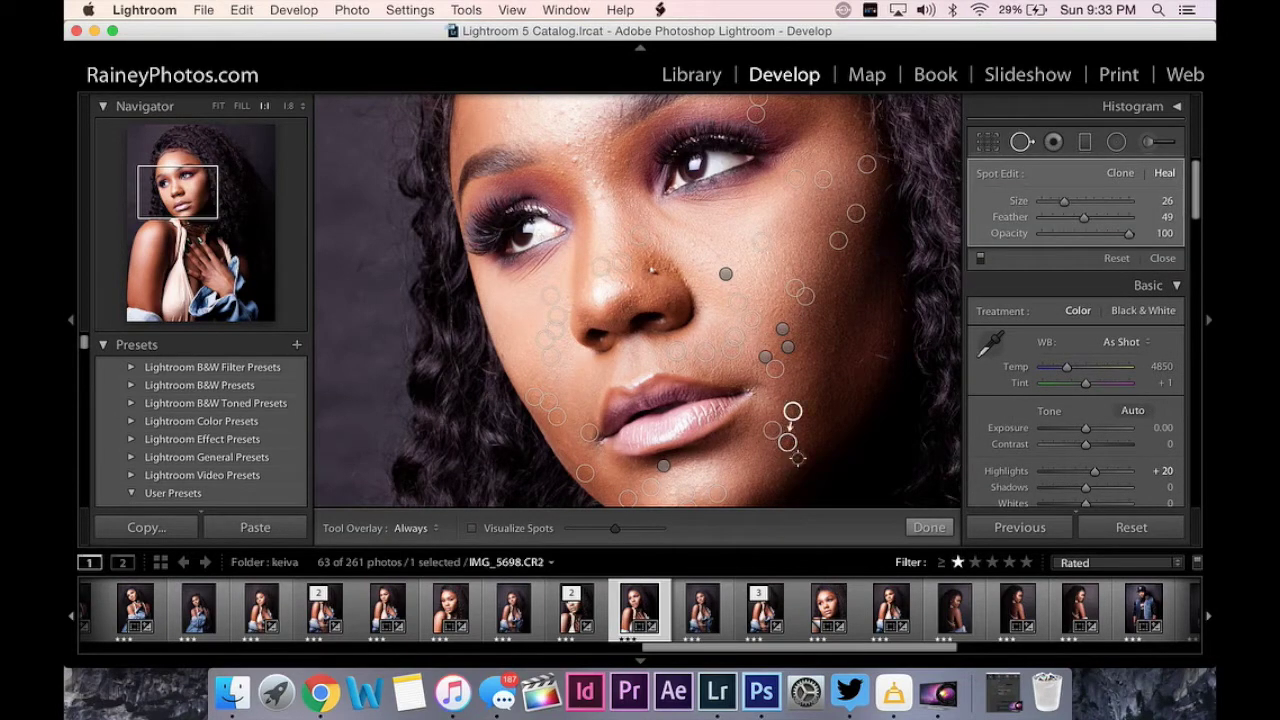
left_click(1021, 141)
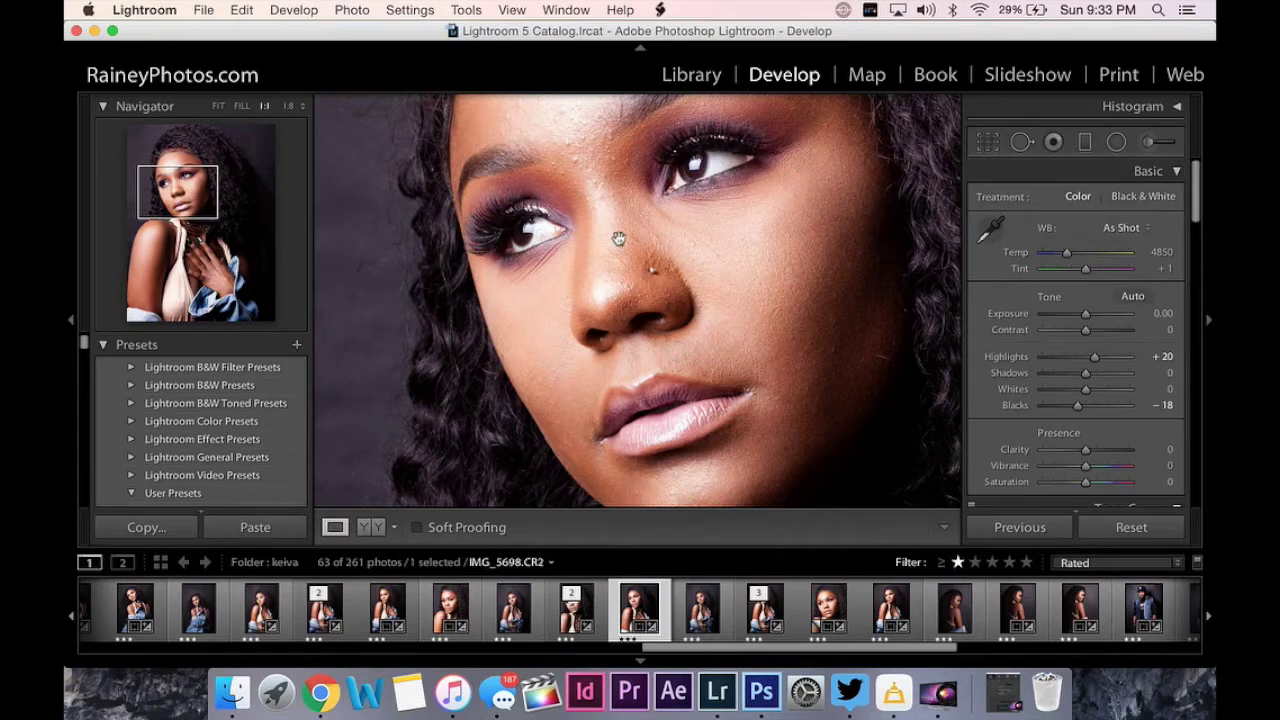
Reopen the healing tool and heal the blemishes between the eyebrows at the top of the nose
left_click_drag(619, 238, 700, 347)
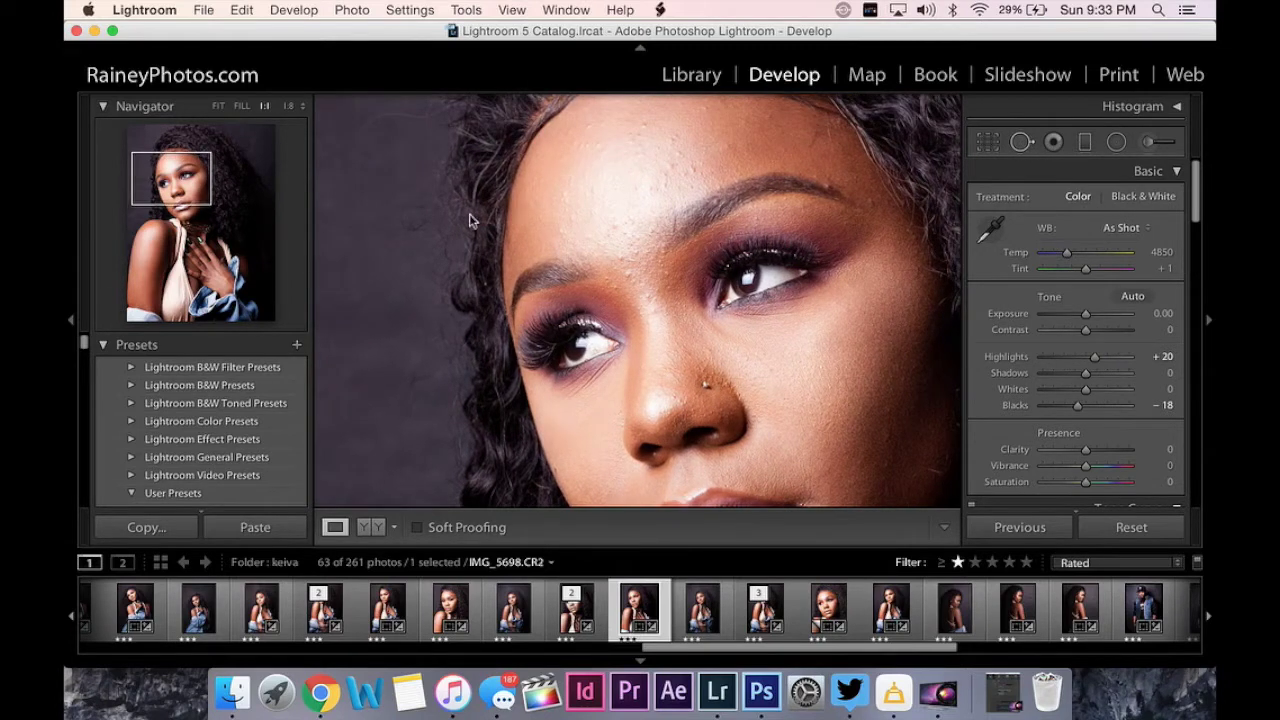
key("q")
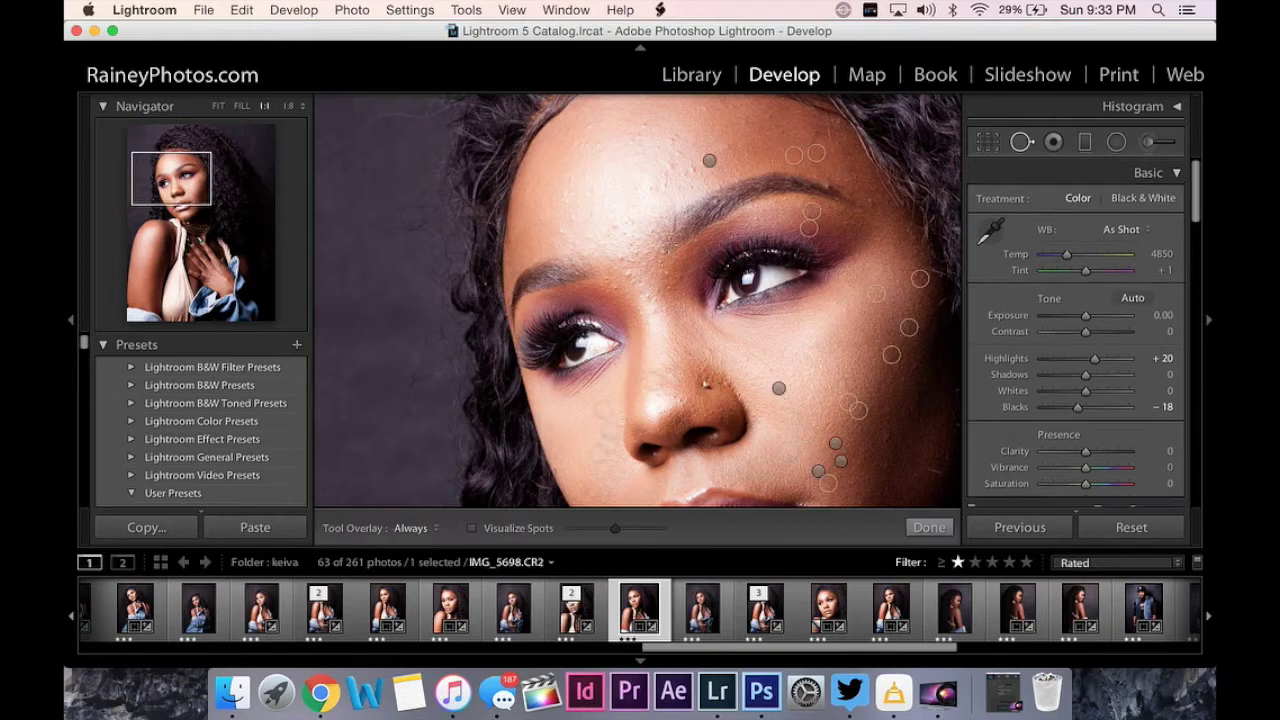
scroll(628, 276, "up", 2)
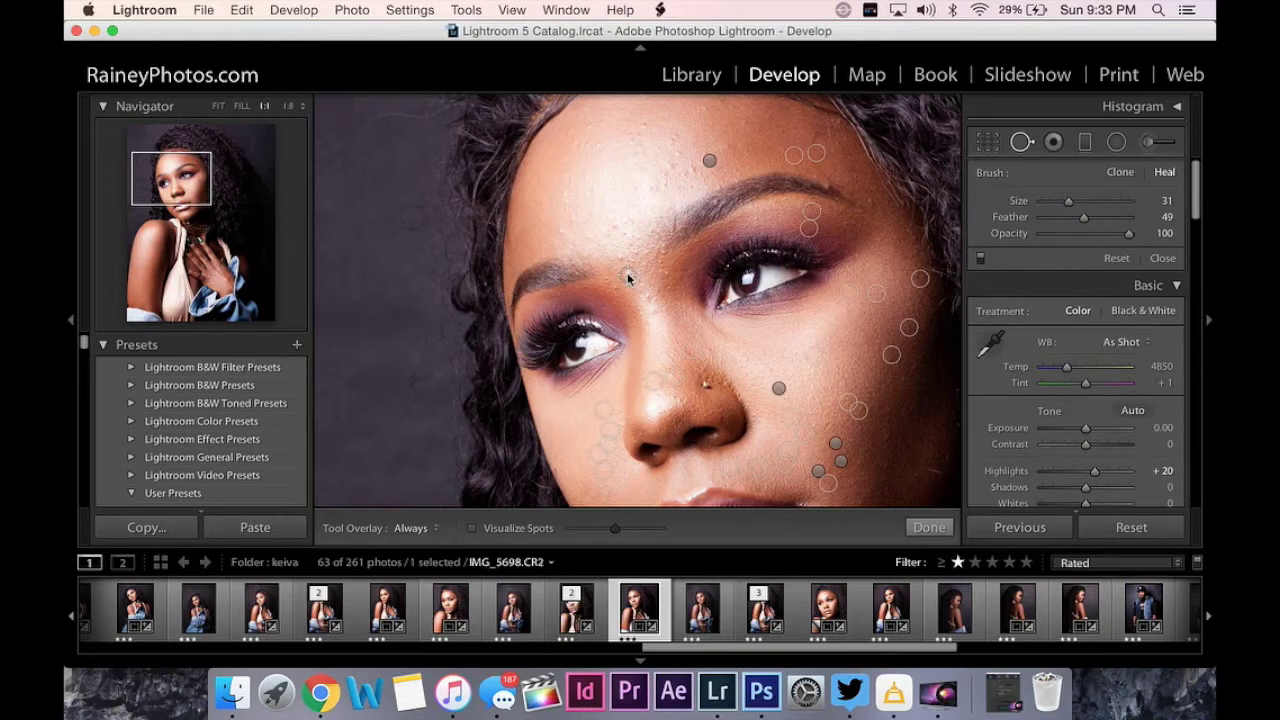
left_click(627, 272)
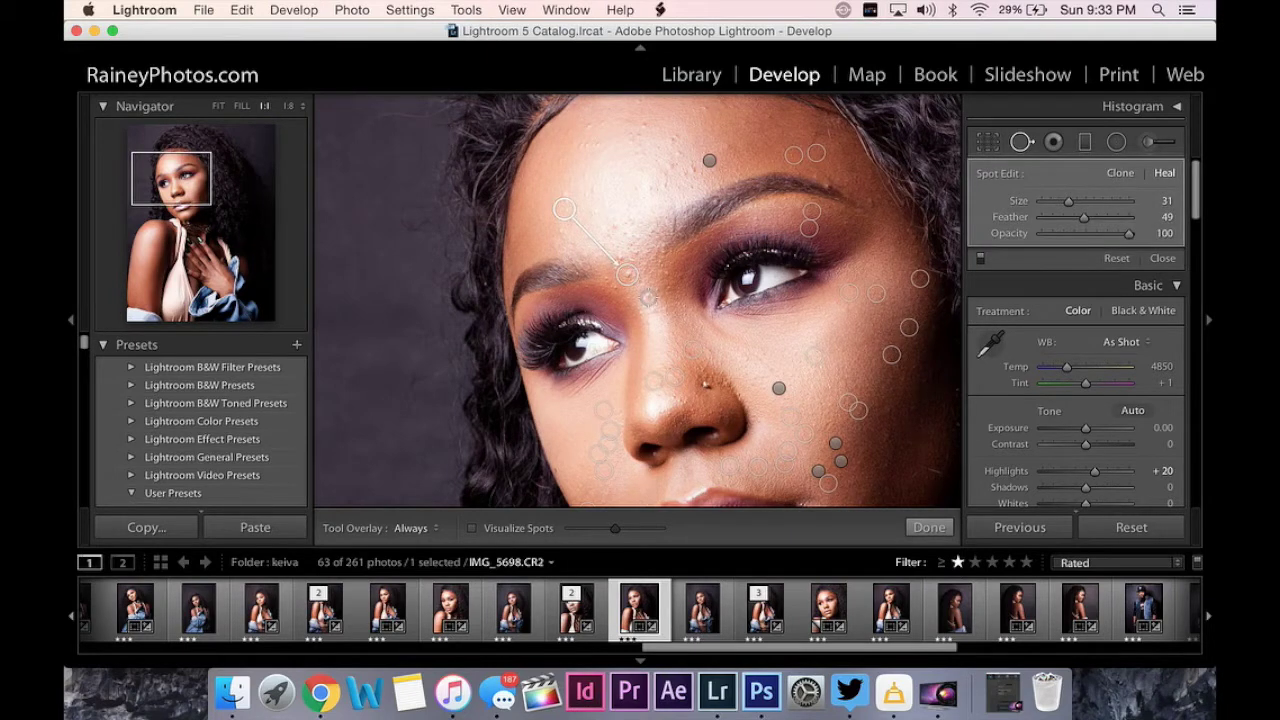
left_click(648, 298)
Heal the cluster of blemishes on the far side of the forehead above the far eyebrow
left_click(561, 231)
left_click(543, 215)
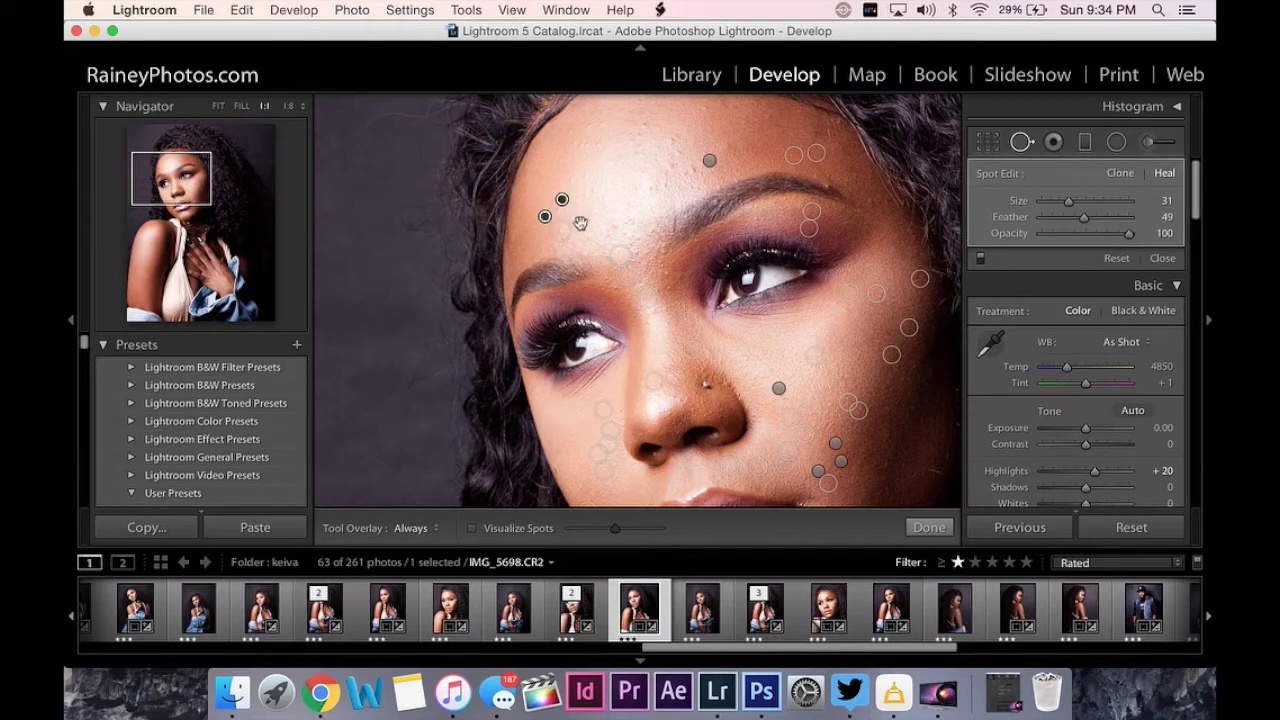
left_click(573, 222)
left_click(597, 213)
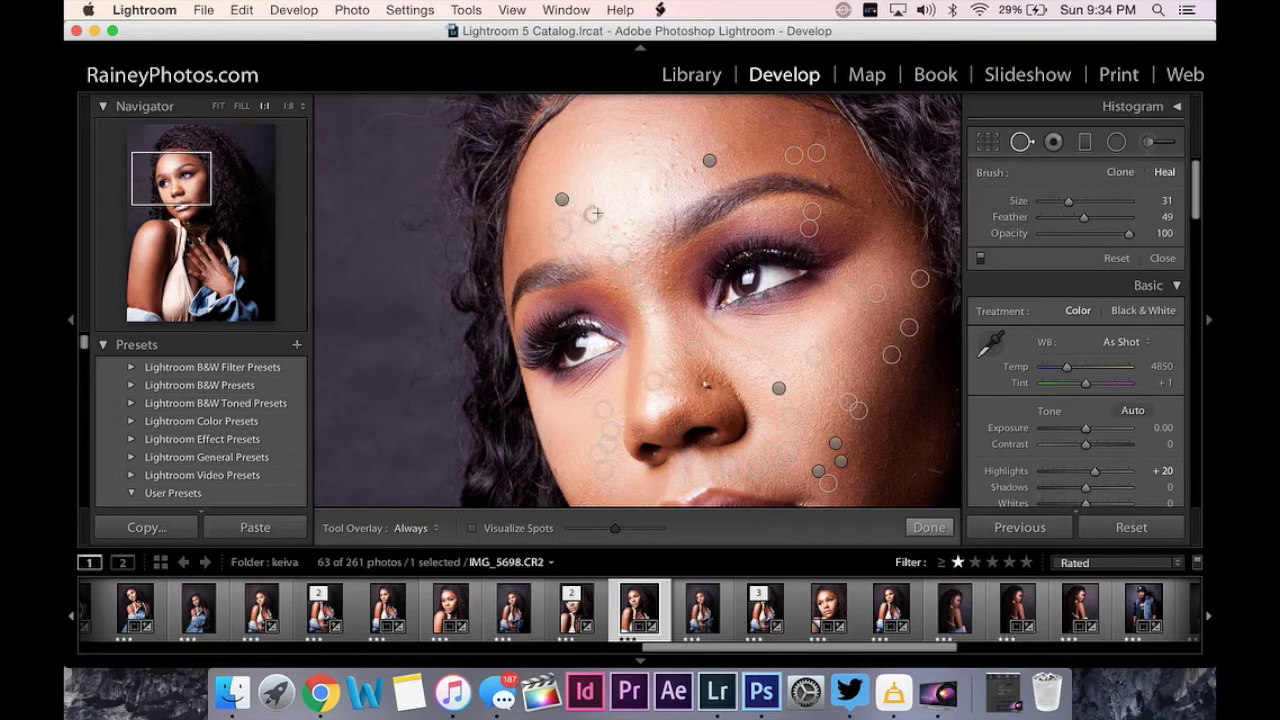
left_click(597, 196)
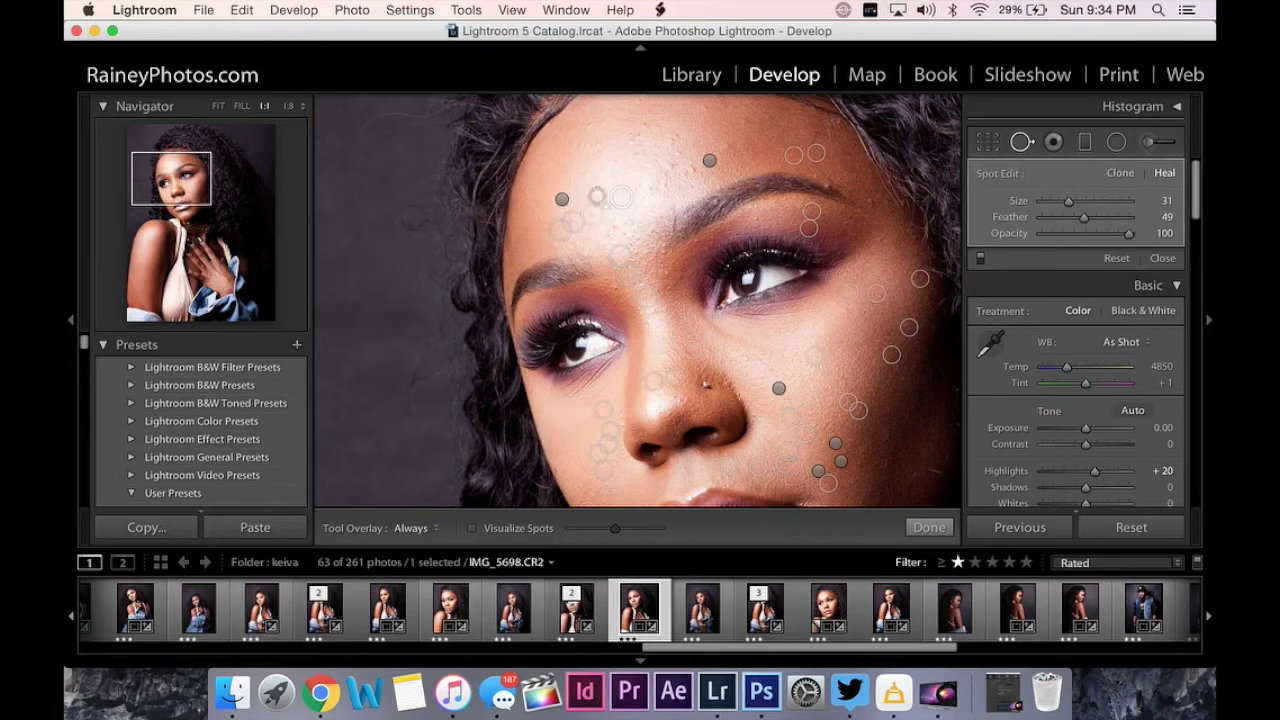
Heal the blemishes higher up on the far side of the forehead, towards the hairline
left_click(589, 191)
left_click(604, 177)
left_click(608, 152)
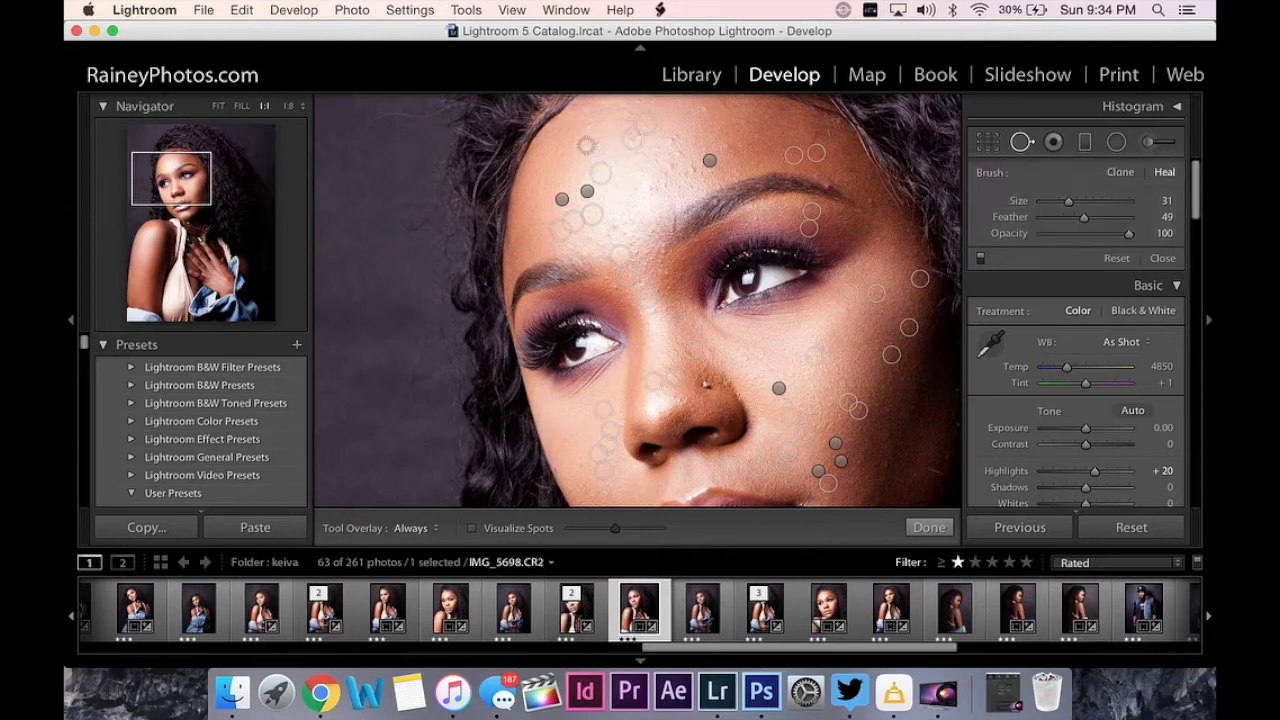
left_click(581, 143)
left_click_drag(594, 138, 581, 143)
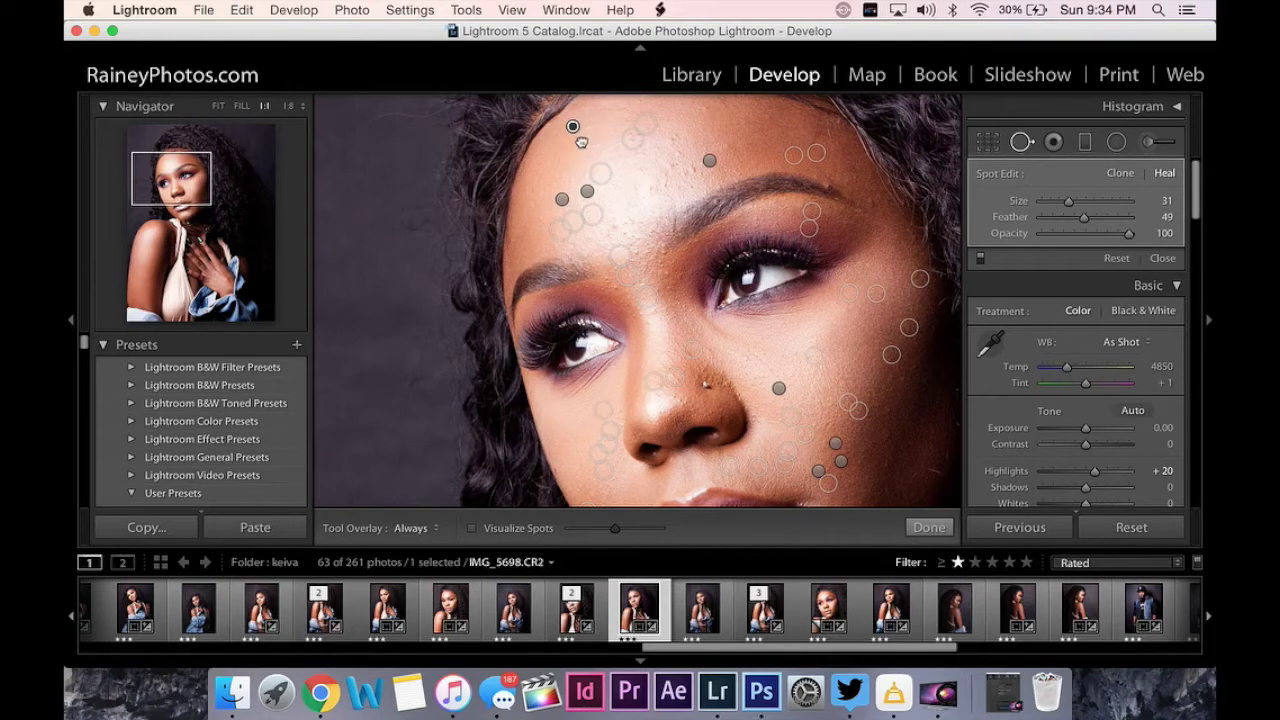
left_click(558, 159)
left_click(571, 185)
left_click(599, 144)
left_click(590, 126)
Heal the bumps on the middle of the forehead above the inner end of the near eyebrow
left_click(709, 159)
left_click(669, 168)
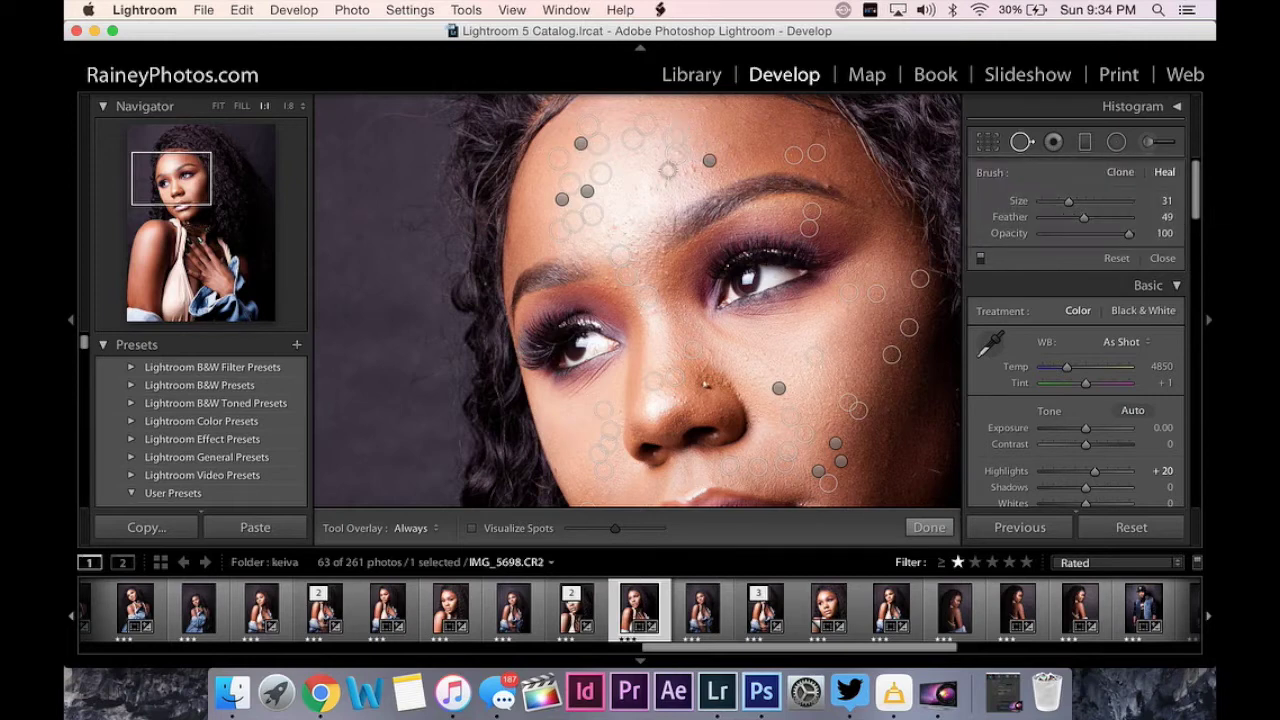
left_click(669, 169)
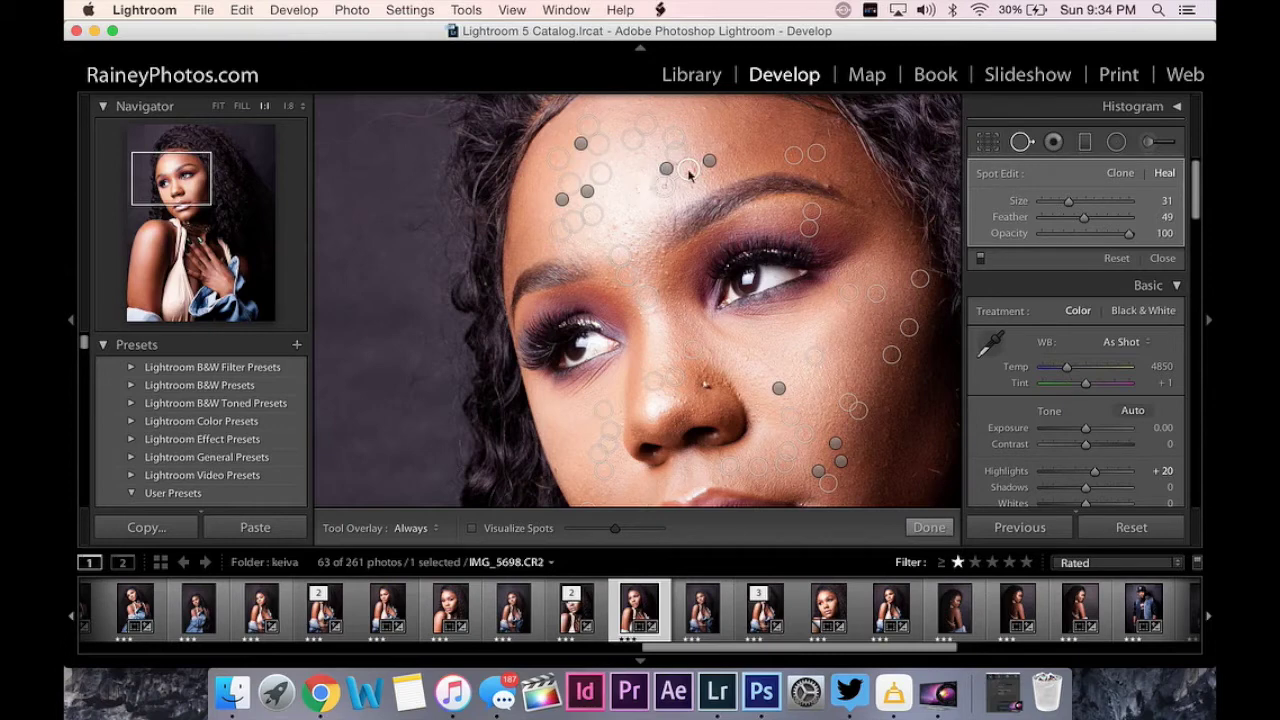
left_click_drag(689, 174, 680, 212)
left_click(649, 190)
left_click(690, 188)
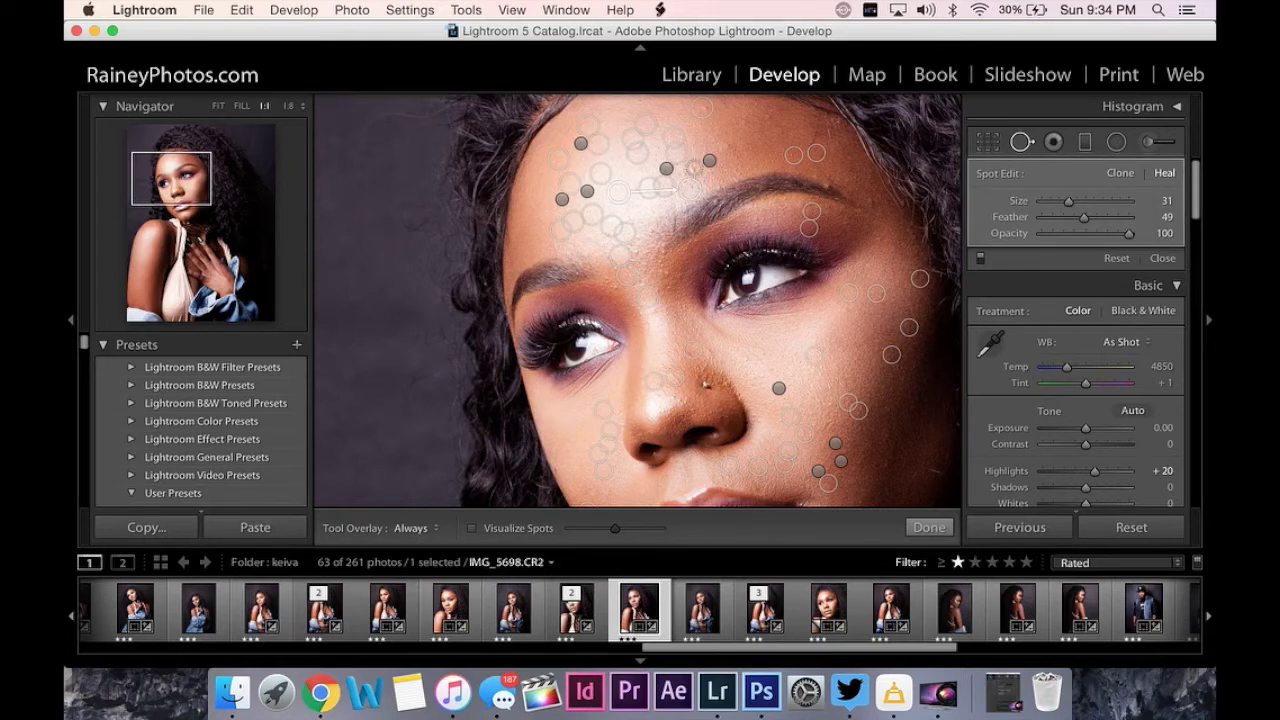
left_click(685, 175)
Heal the small spots between the eyebrows and beside the inner end of the far eyebrow with a size 26 brush
left_click(667, 275)
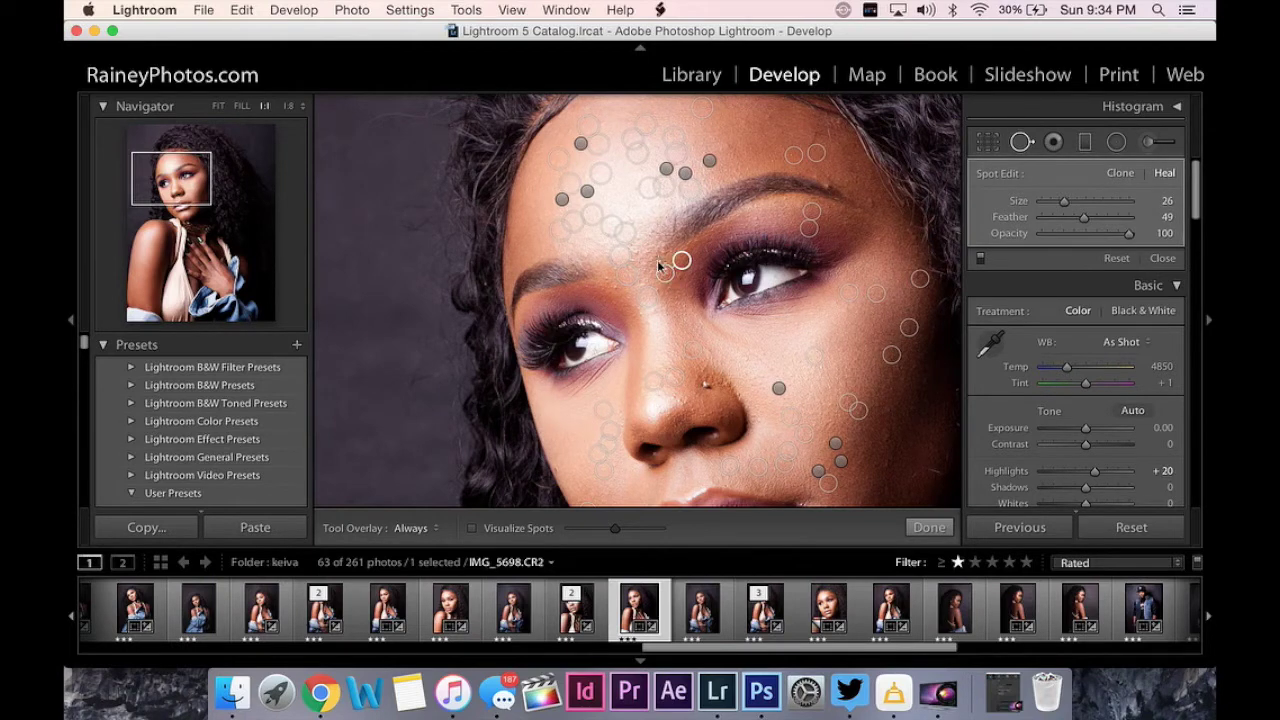
left_click(658, 257)
left_click(637, 253)
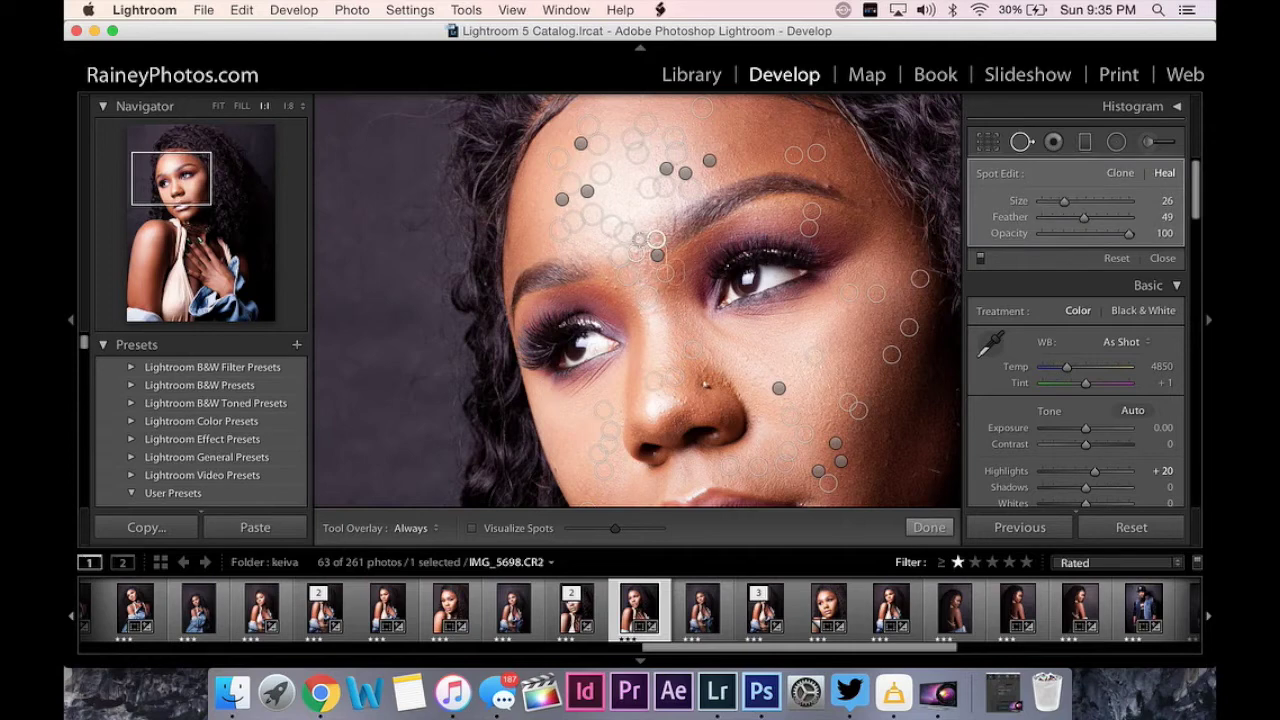
left_click(613, 287)
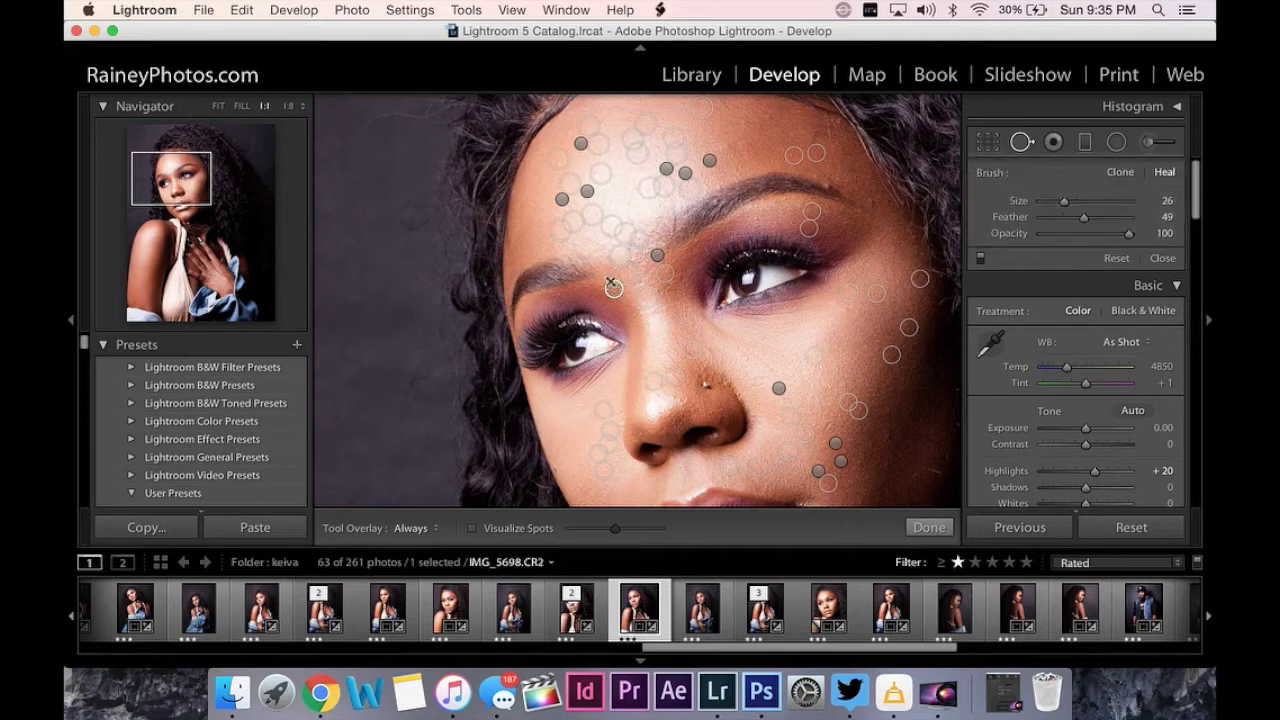
left_click(607, 280)
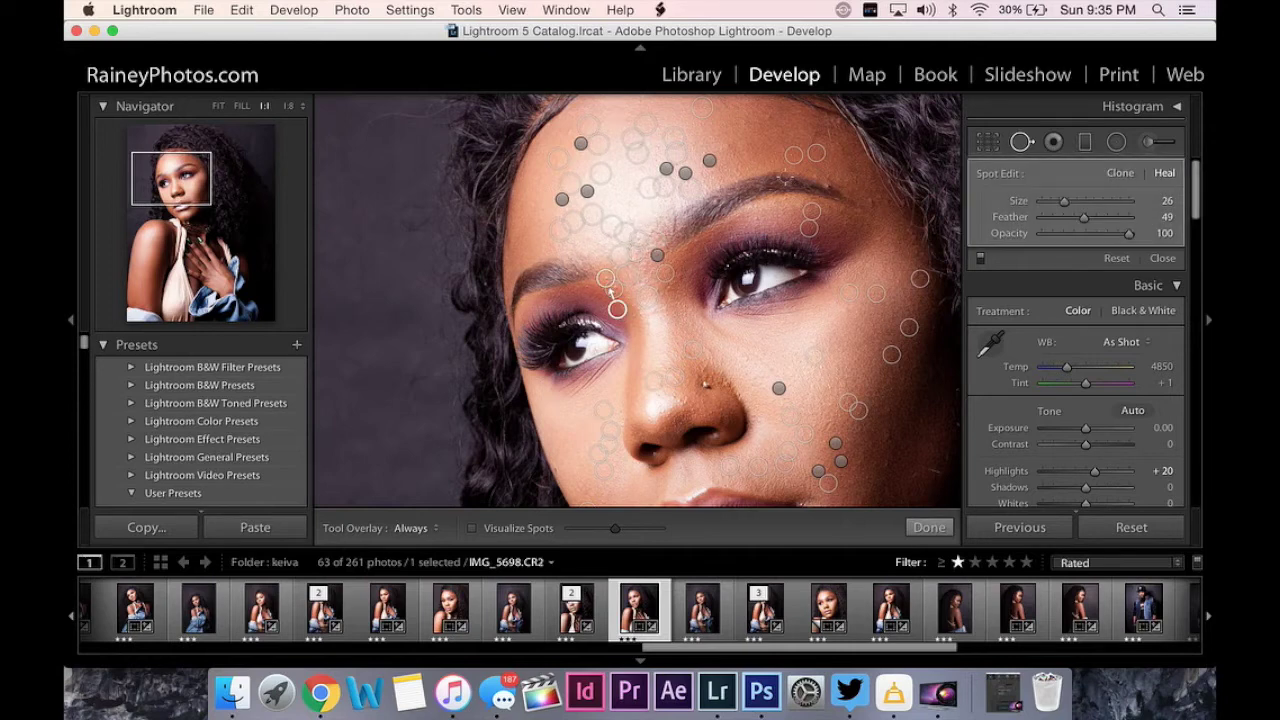
Heal the spots on the near side of the forehead, around the near eyebrow and at the temple
left_click(726, 142)
left_click(826, 183)
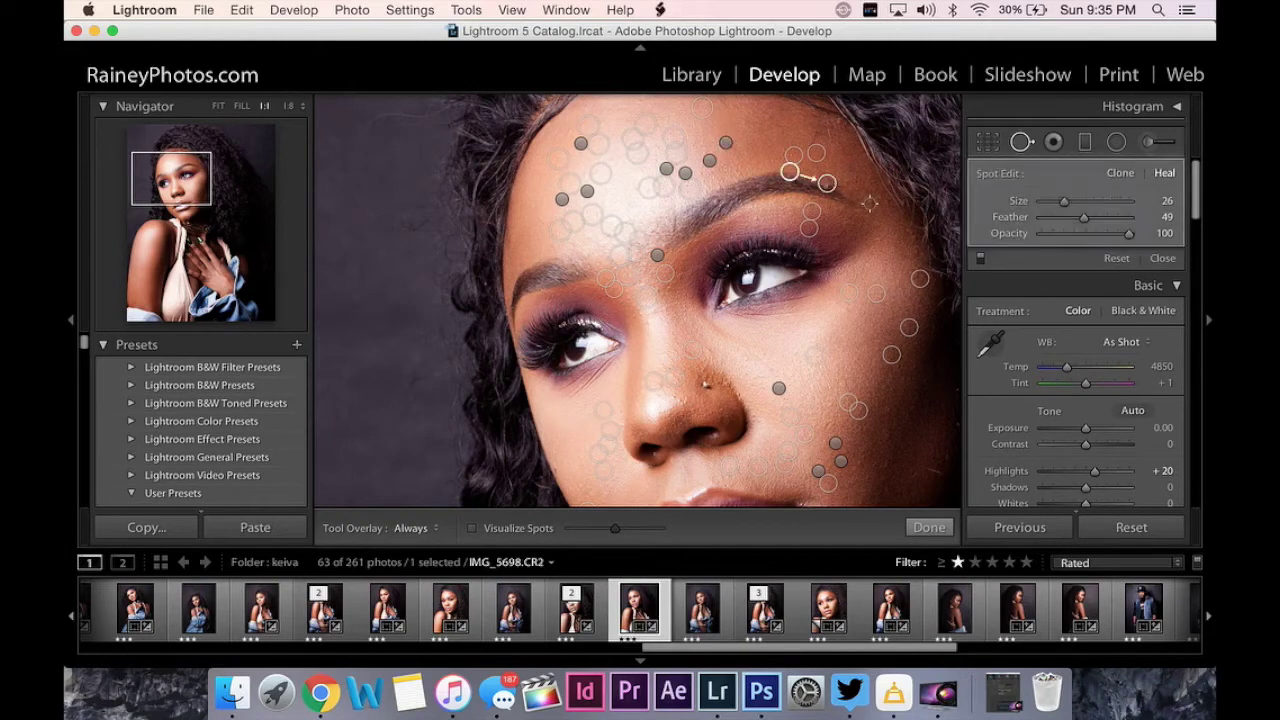
left_click(872, 201)
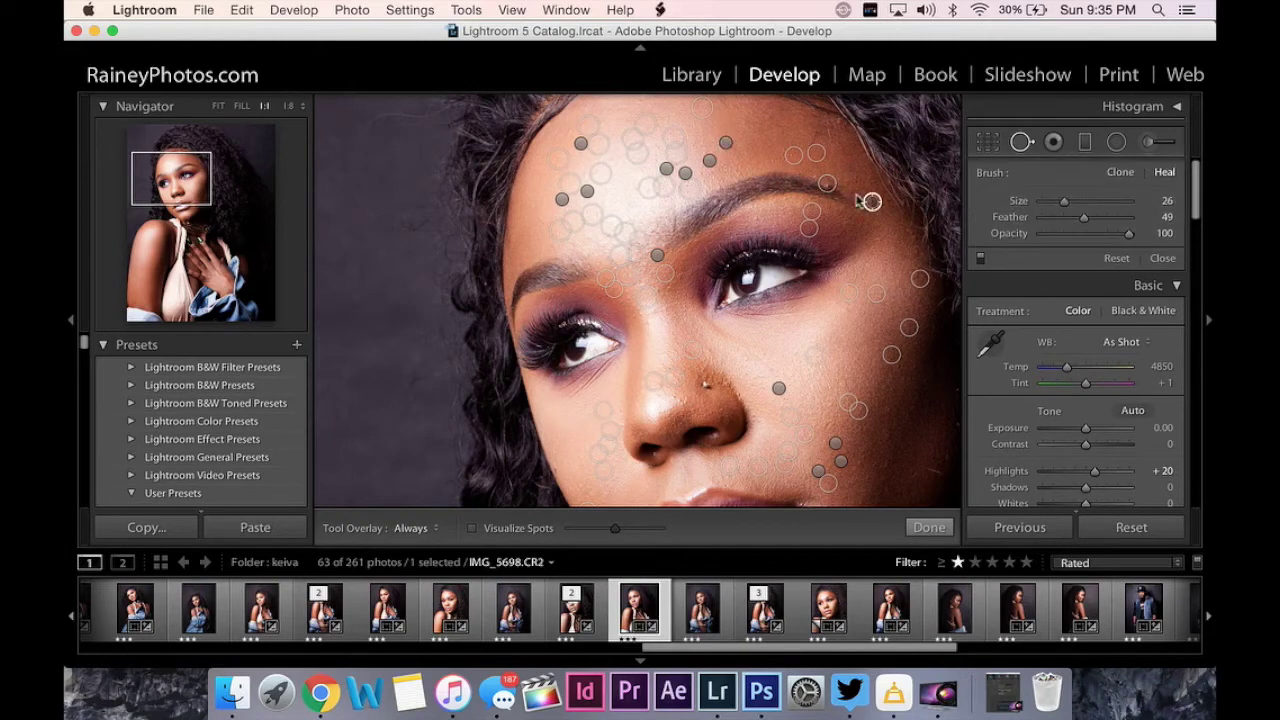
left_click(813, 176)
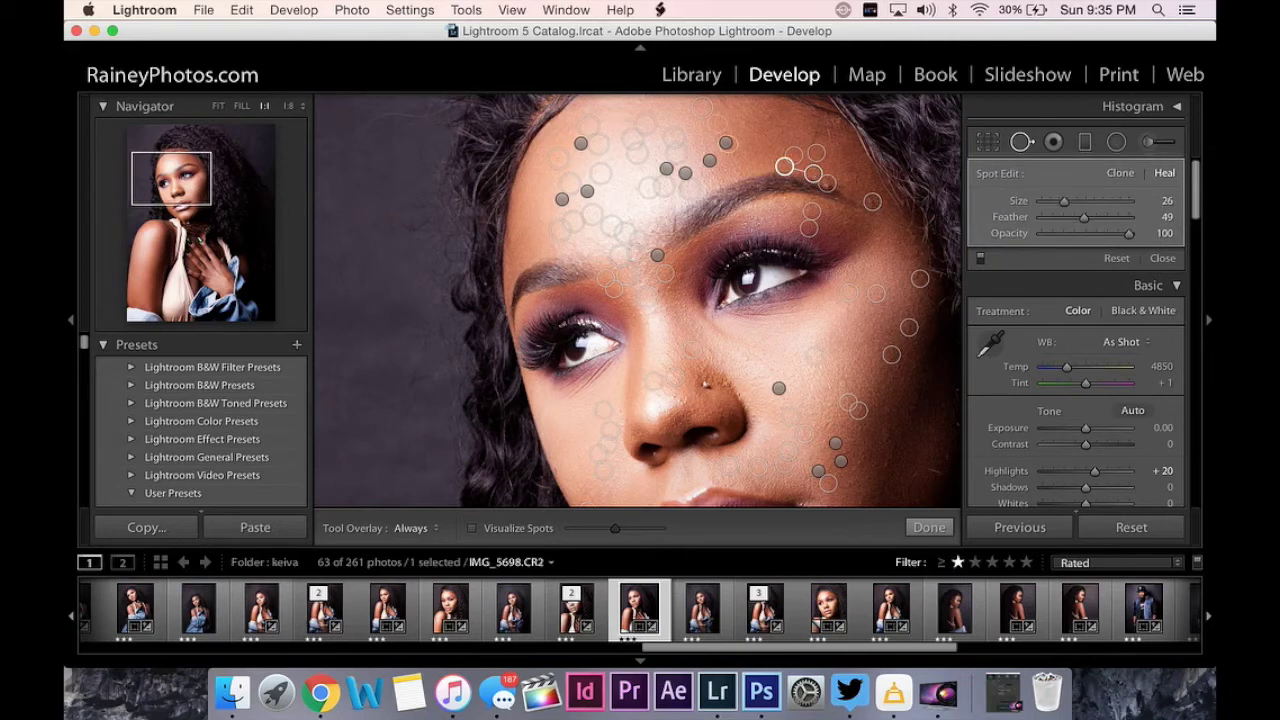
left_click(778, 216)
Heal the spots along the nose and between the brows, undoing one unwanted correction on the nose tip, and close the healing tool
left_click(674, 395)
left_click(685, 404)
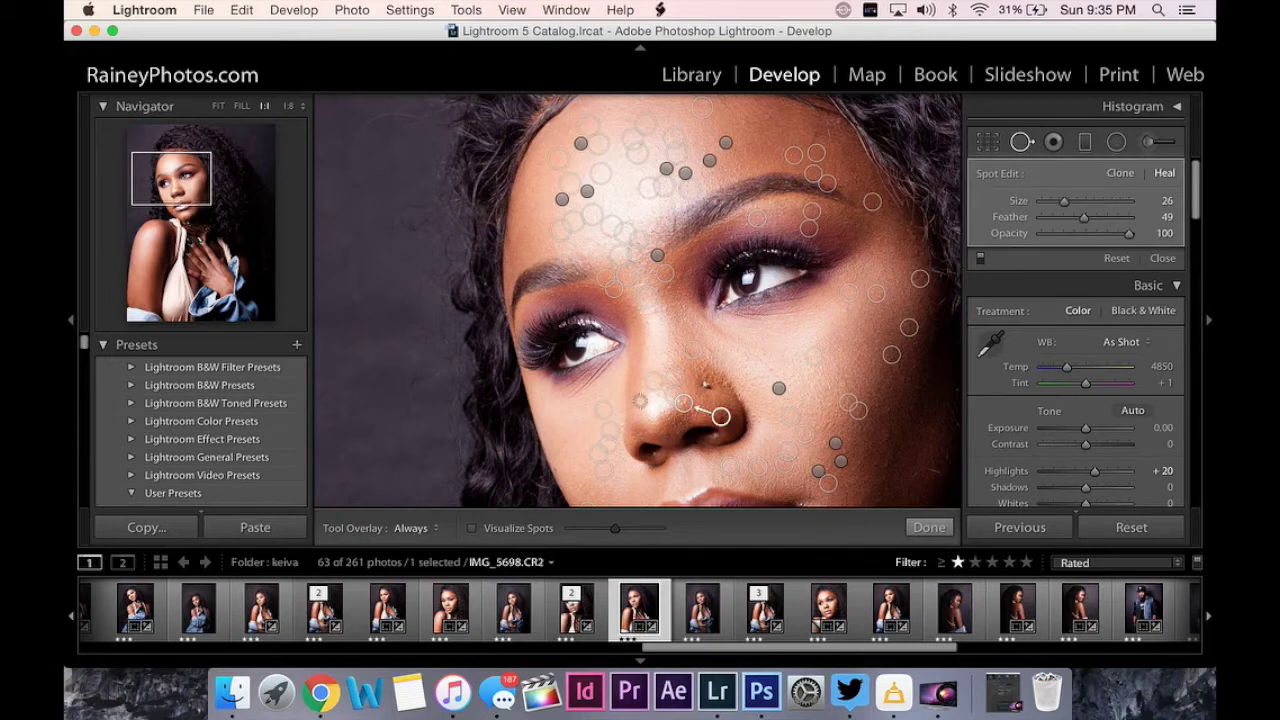
key("super+z")
left_click(641, 384)
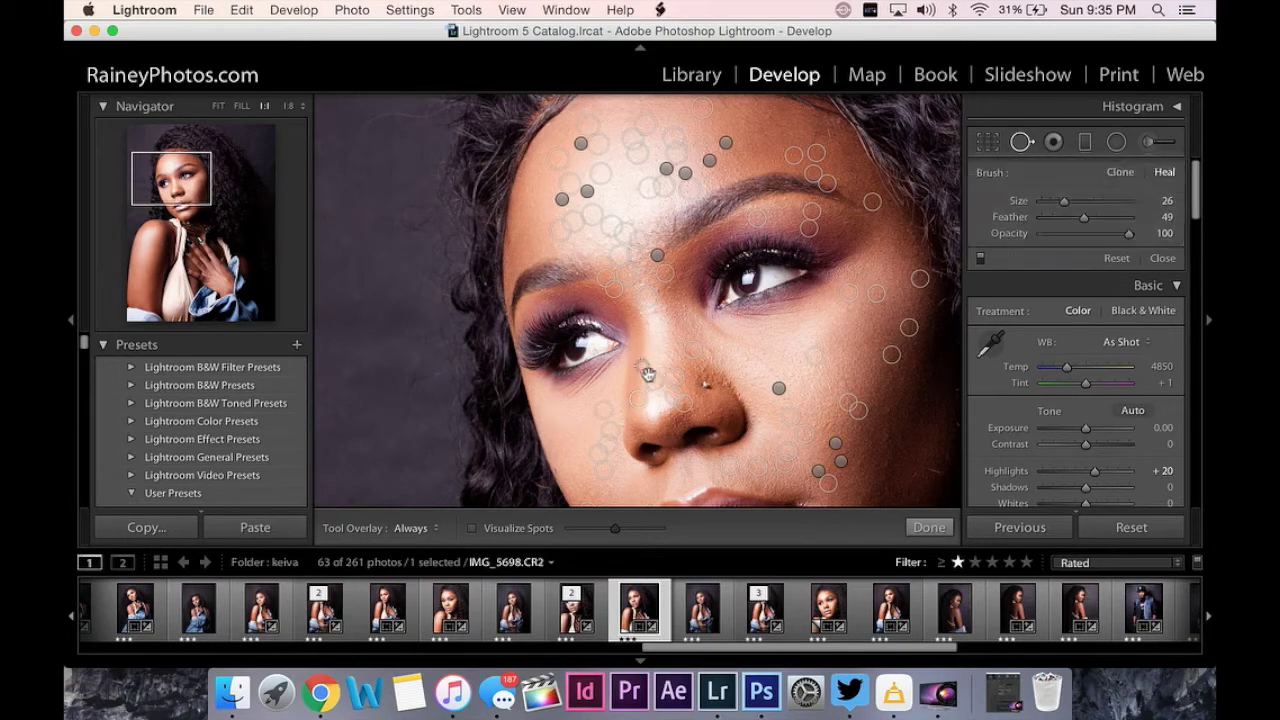
left_click(648, 319)
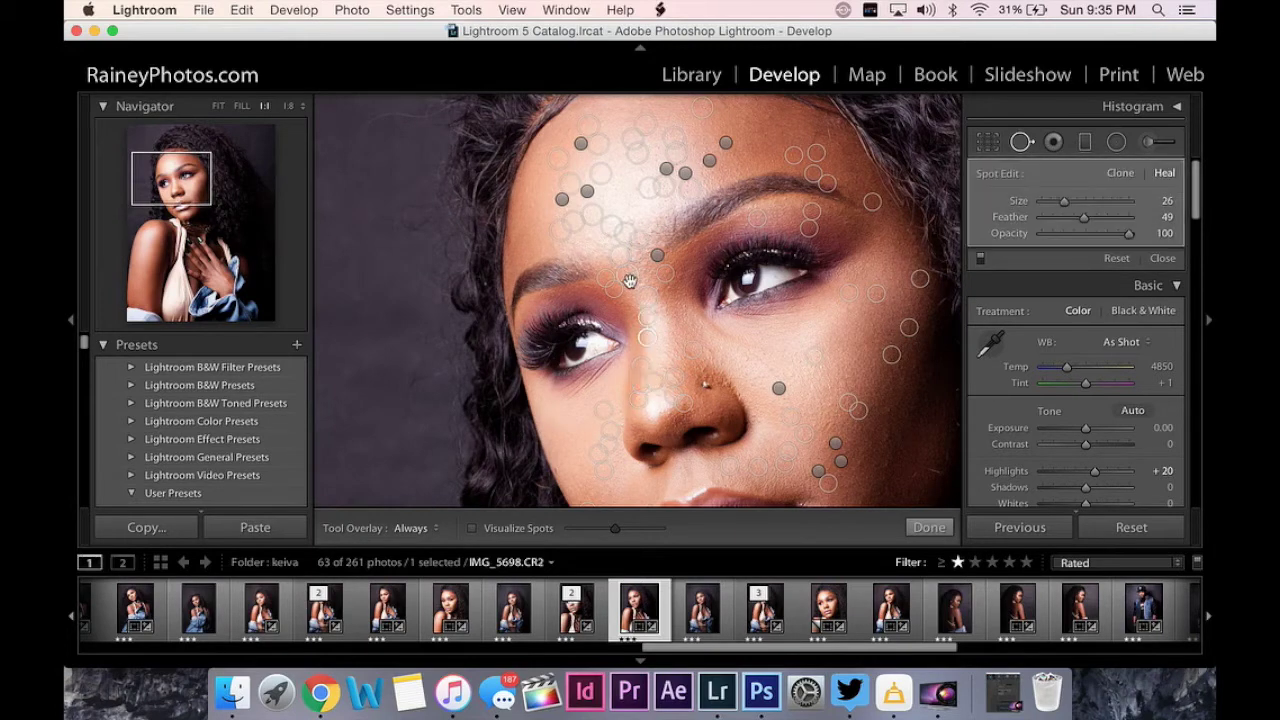
mouse_move(631, 285)
left_mouse_down()
mouse_move(564, 213)
mouse_move(597, 258)
left_mouse_up()
left_click(1022, 148)
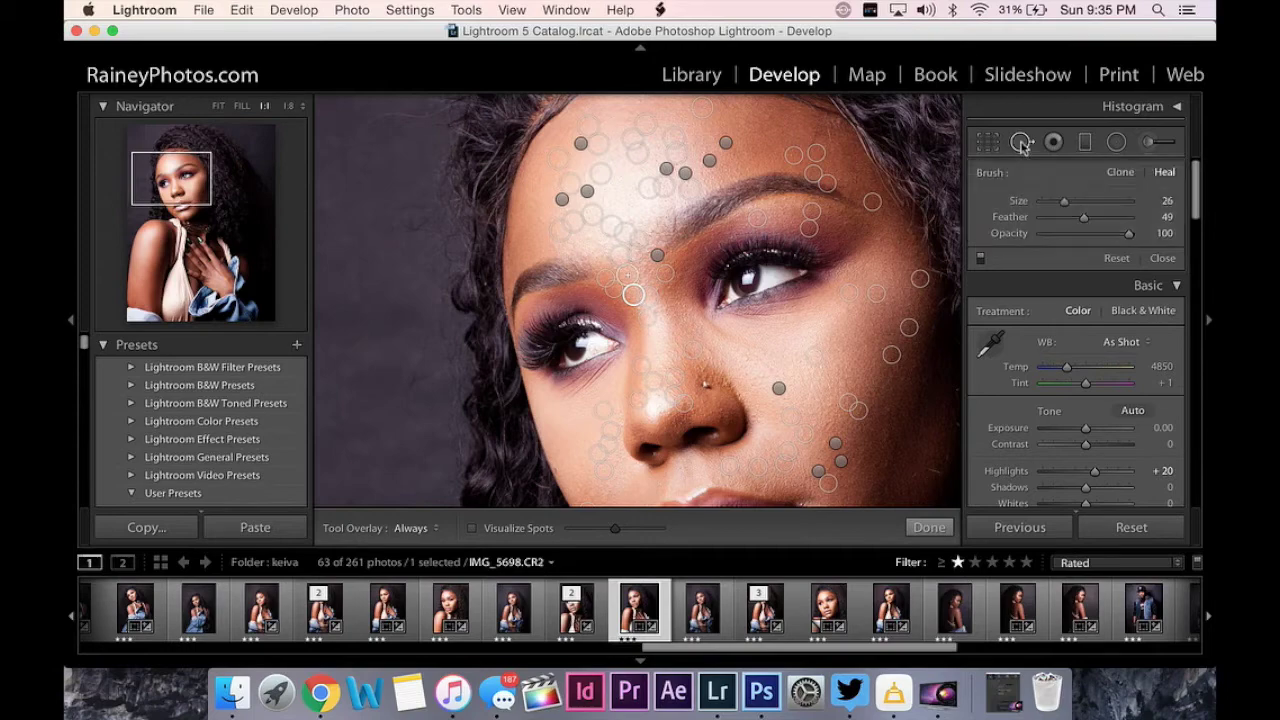
Reopen the healing tool and heal the leftover marks at the centre of the forehead and just below the hairline
scroll(790, 290, "up", 3)
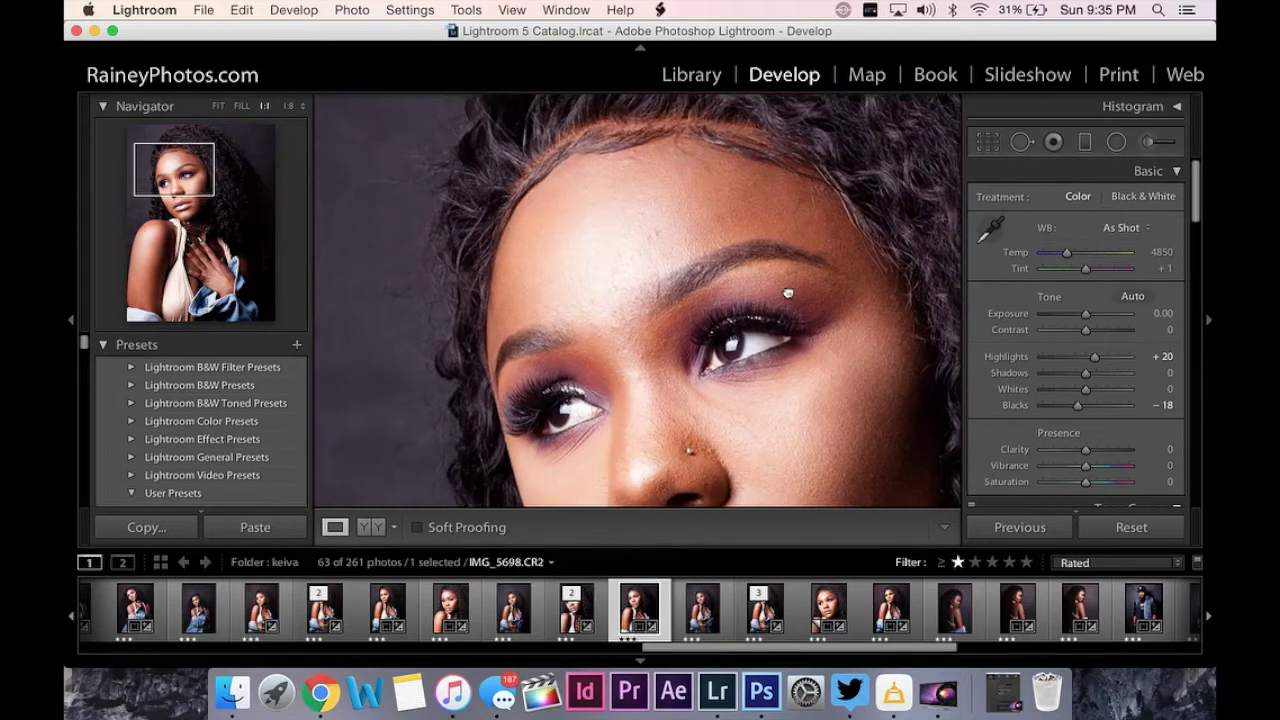
left_click(1022, 144)
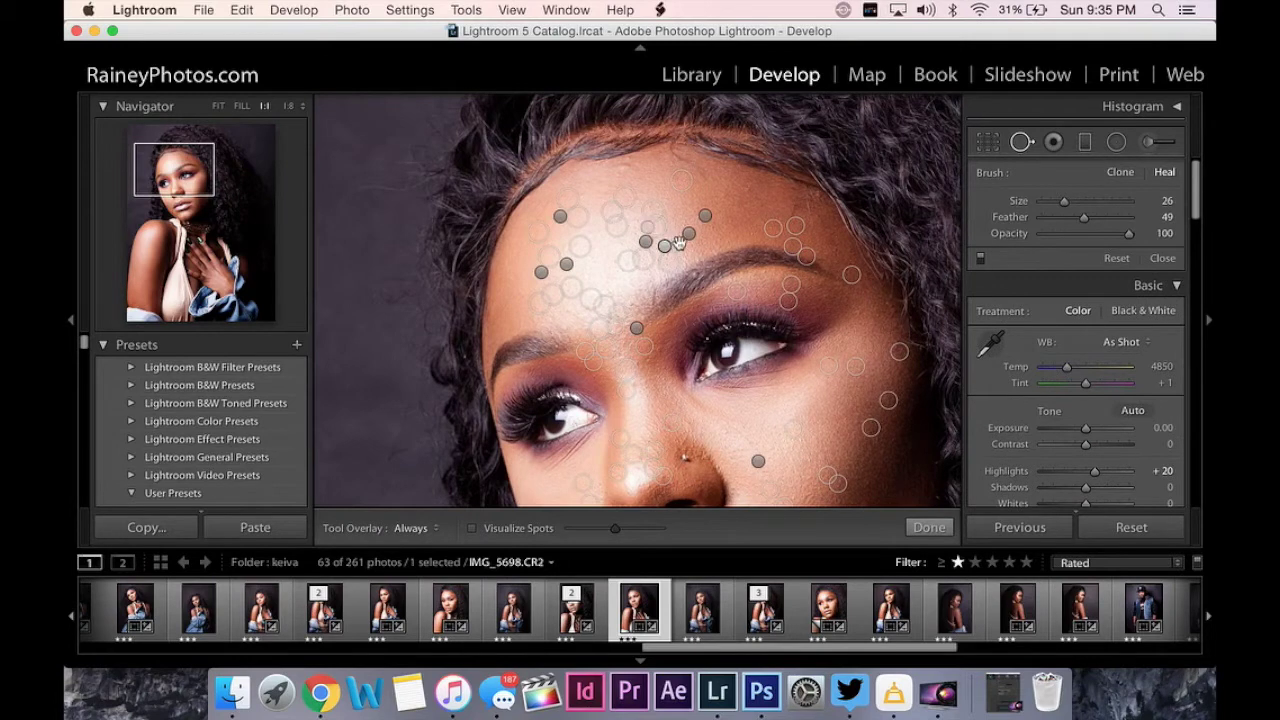
left_click(669, 227)
left_click_drag(672, 232, 637, 222)
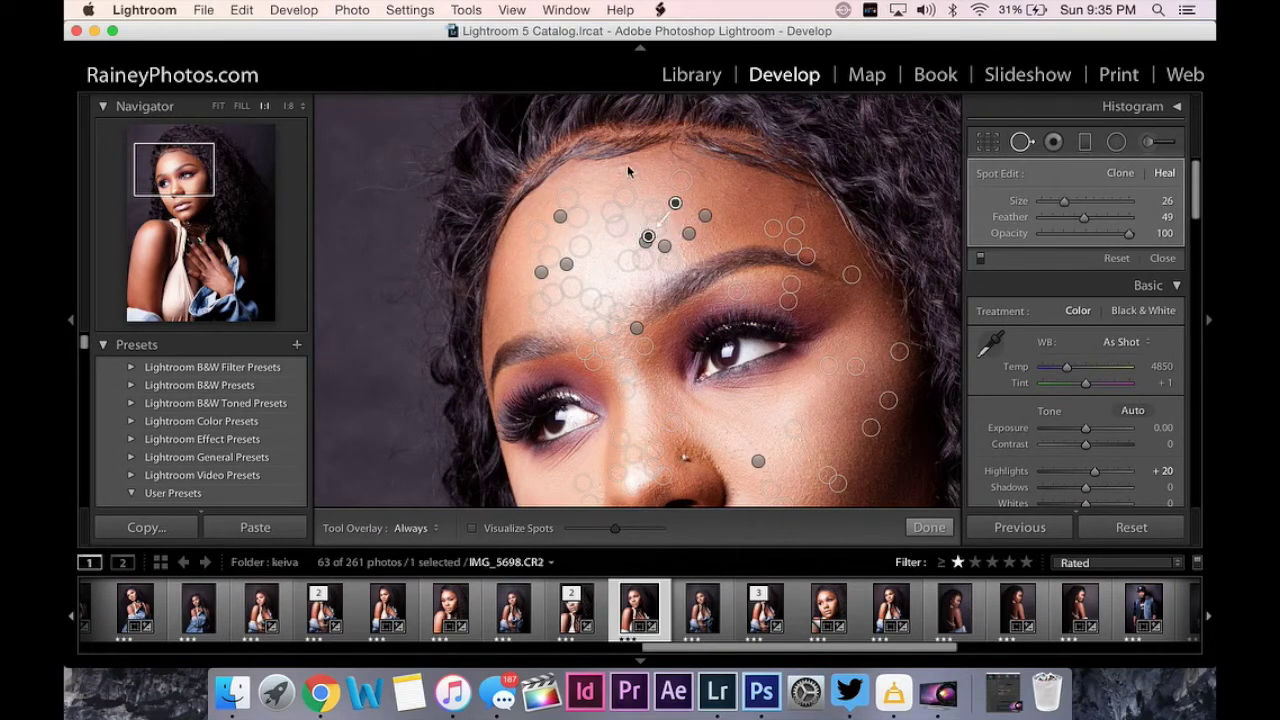
left_click_drag(624, 171, 620, 173)
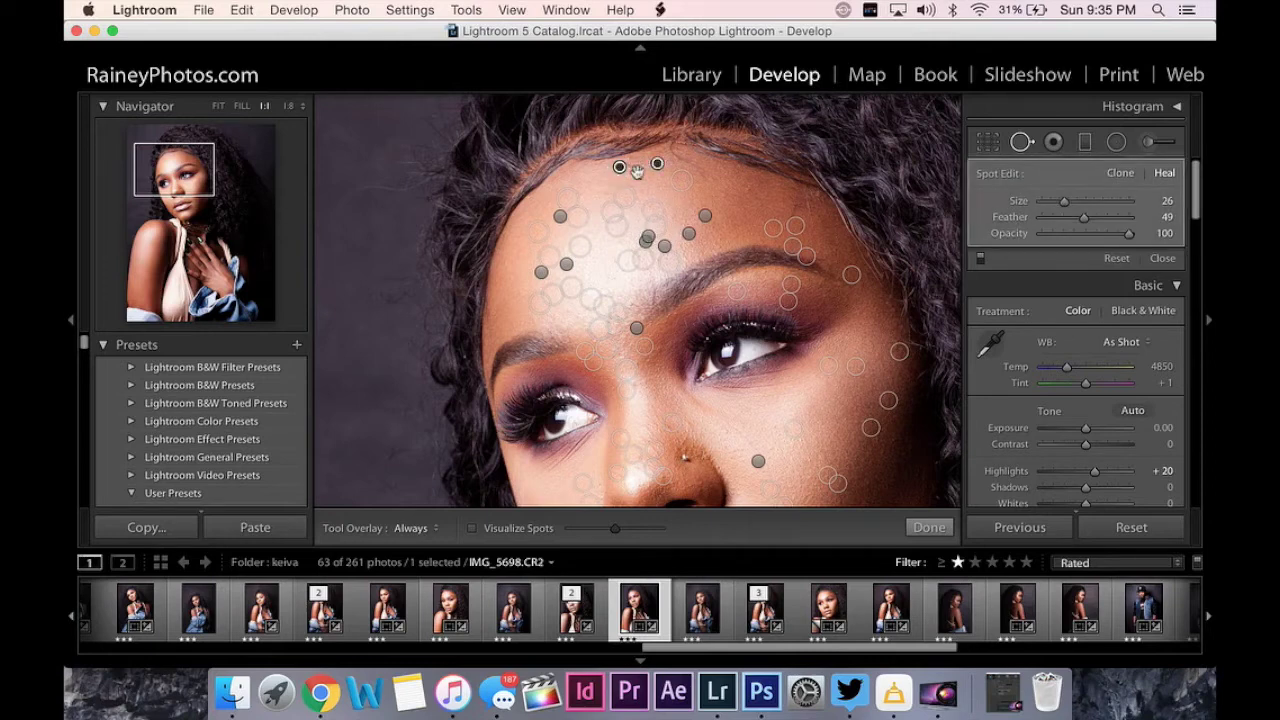
left_click(630, 159)
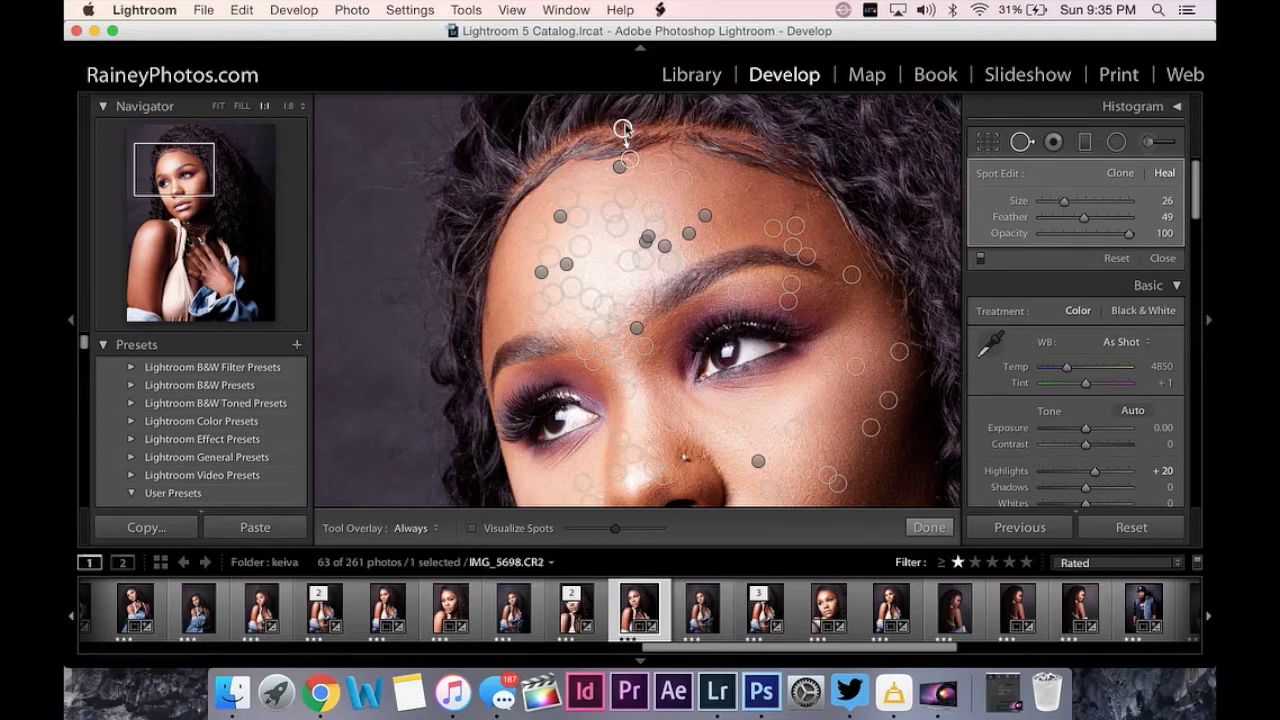
left_click_drag(622, 128, 659, 163)
Heal the remaining blemishes on the far side and lower middle of the forehead, and close the healing tool
left_click(561, 241)
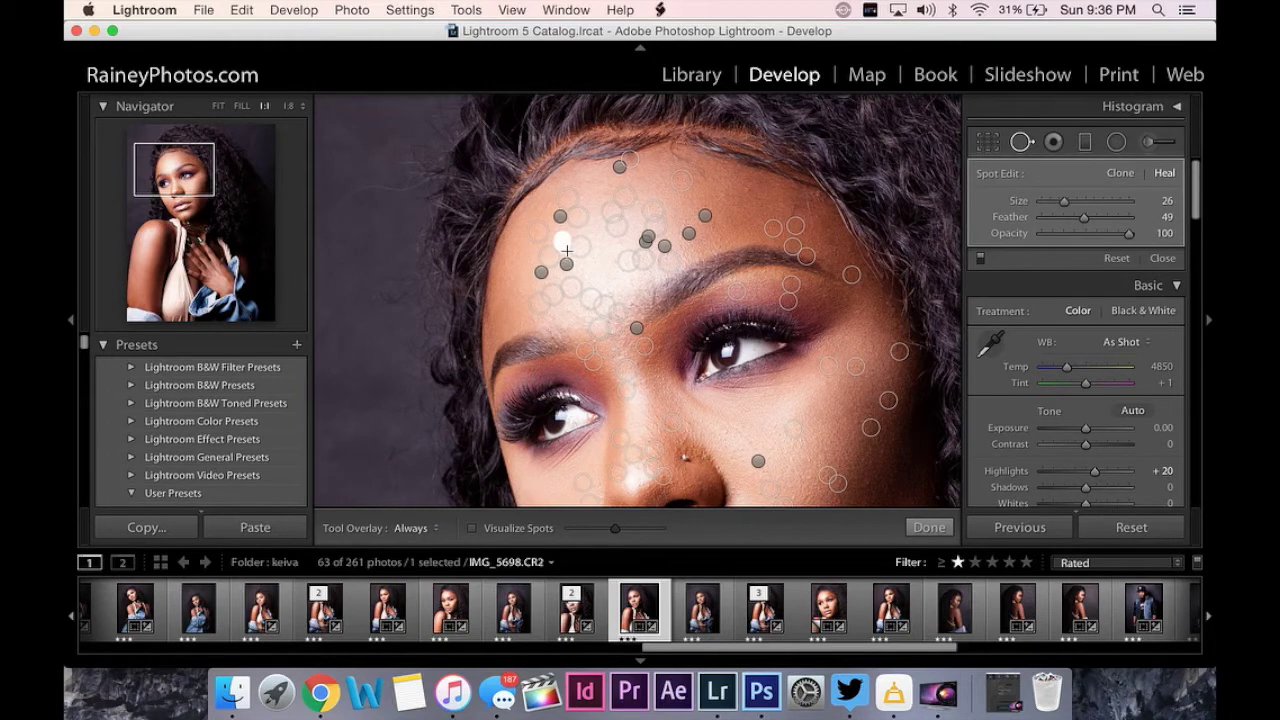
left_click(567, 318)
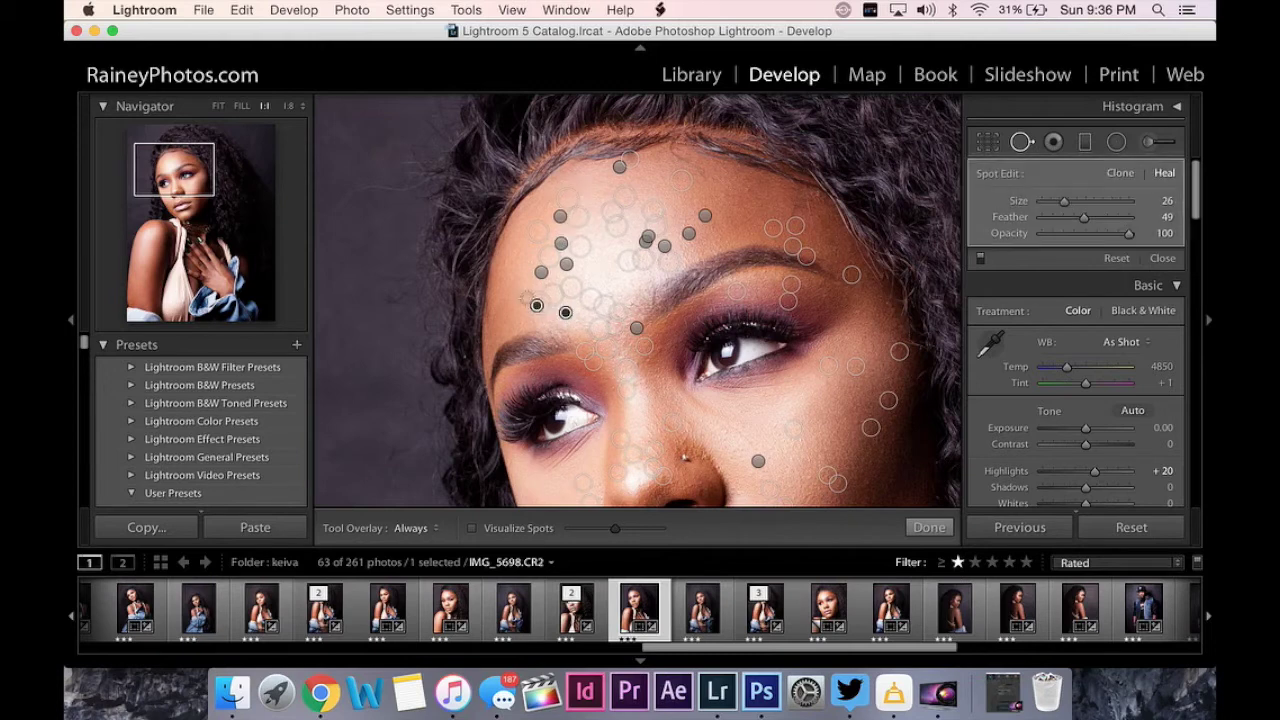
left_click(517, 293)
left_click_drag(505, 263, 509, 272)
left_click(607, 291)
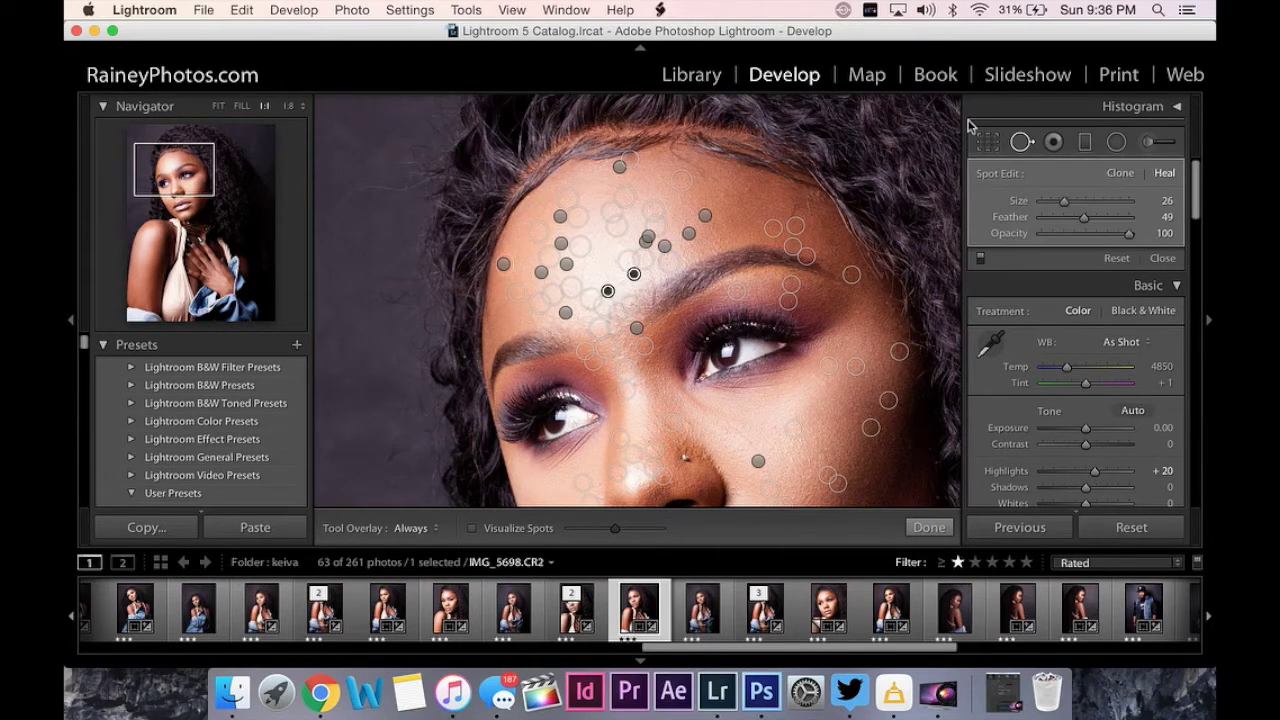
left_click(1021, 141)
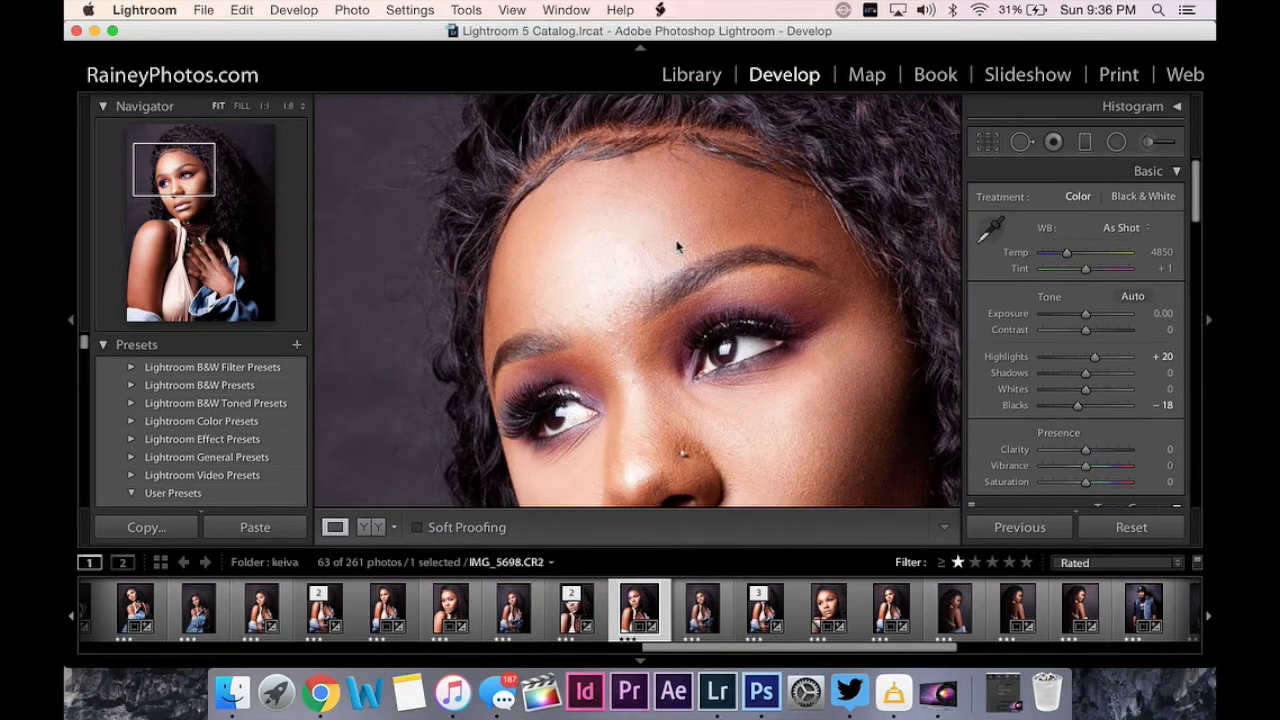
Examine the whole portrait and inspect the skin of the hand and chest up close
left_click(677, 246)
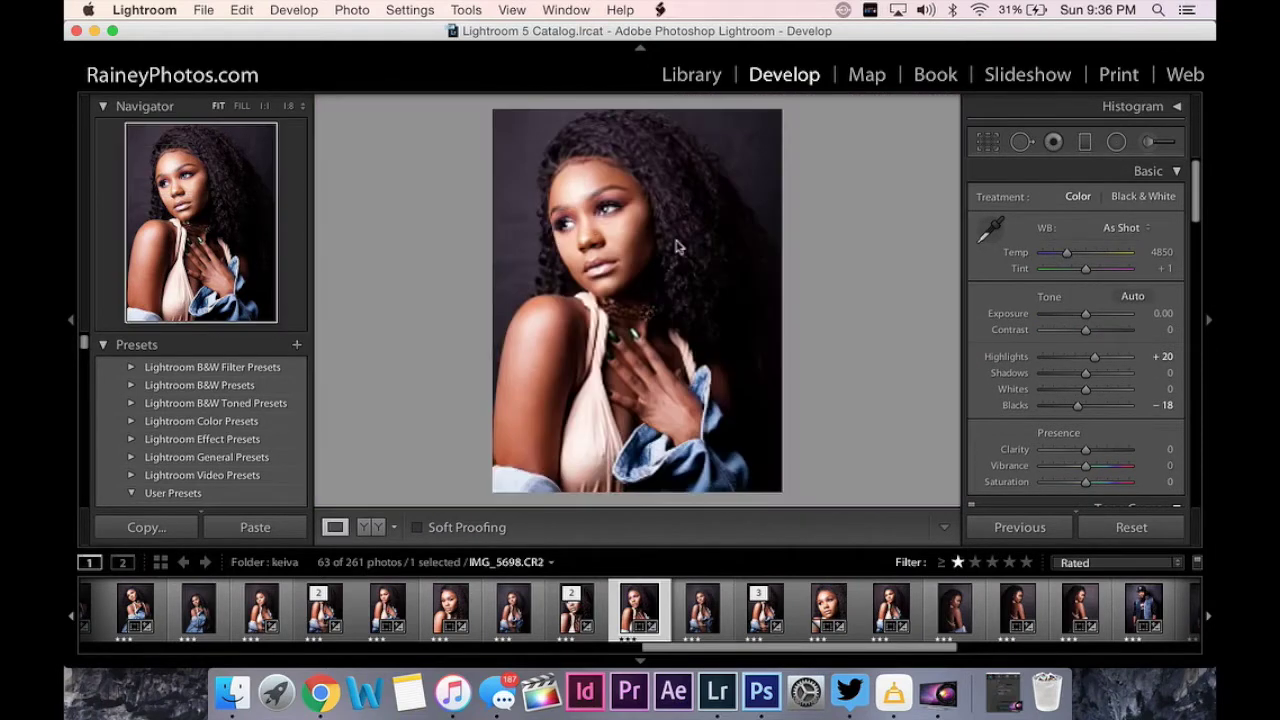
left_click(626, 412)
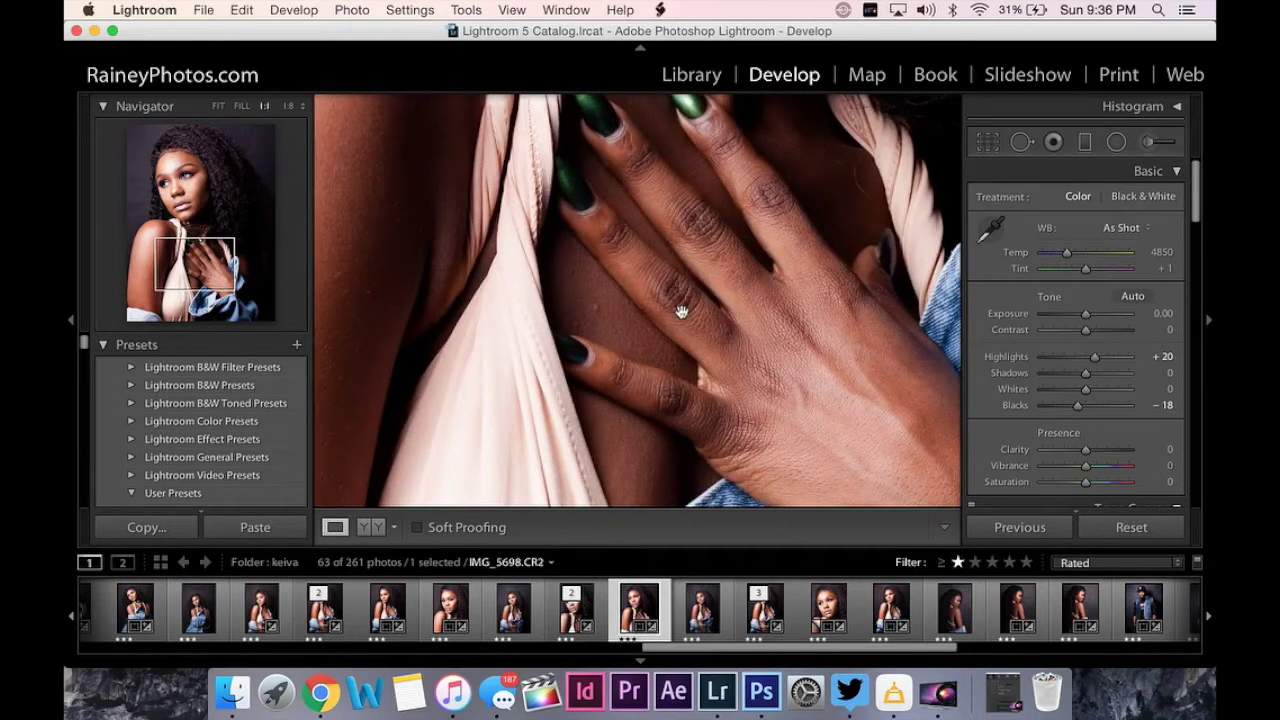
left_click(666, 305)
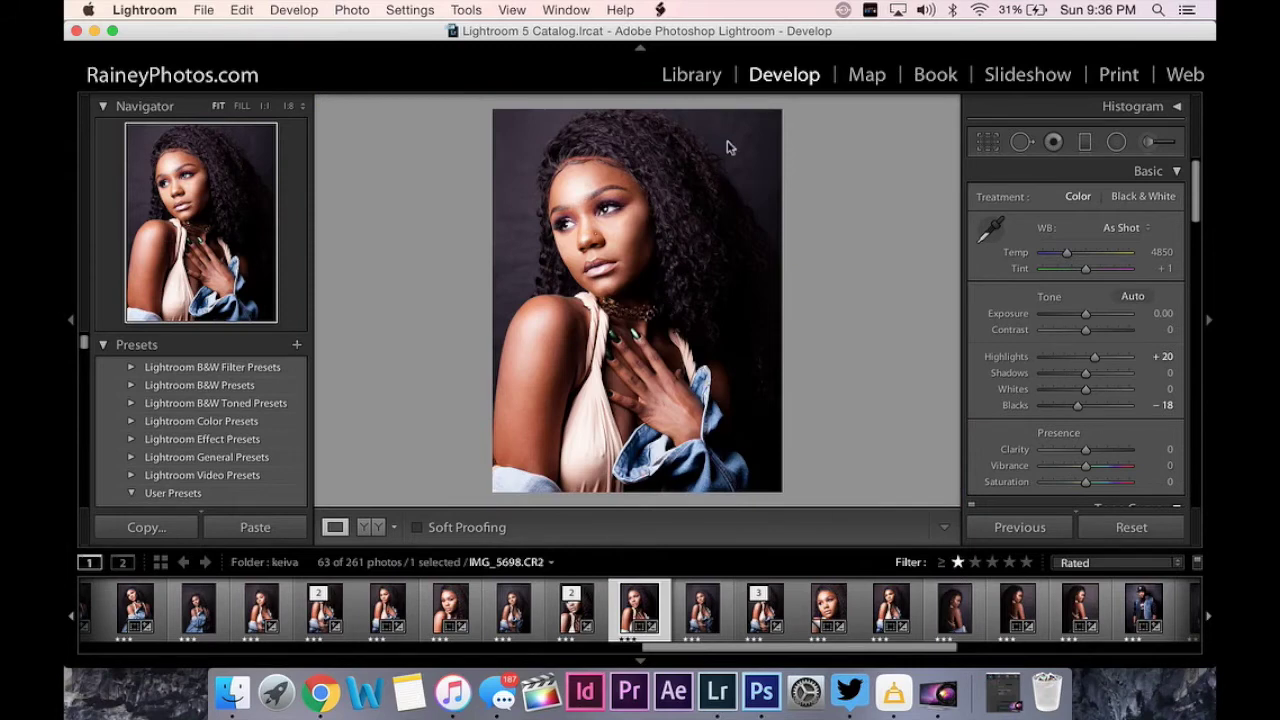
Open a copy of the portrait with Lightroom adjustments in Imagenomic Portraiture
right_click(542, 346)
mouse_move(586, 326)
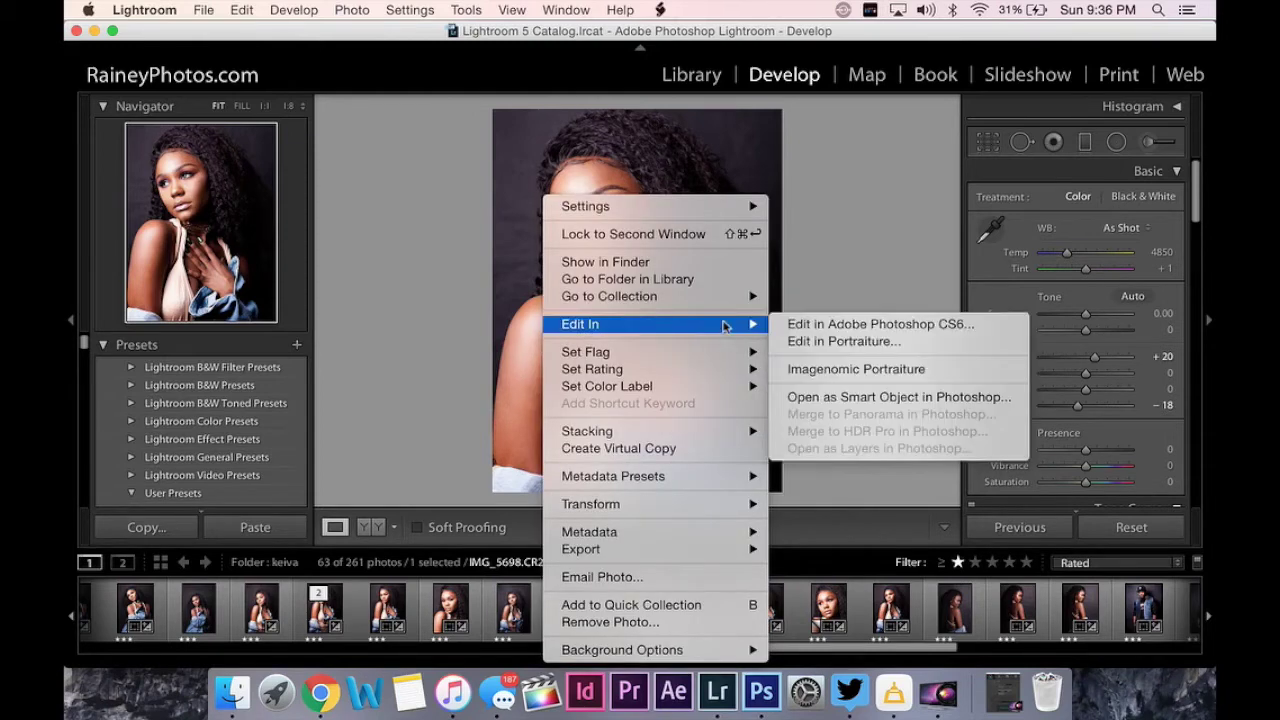
left_click(826, 372)
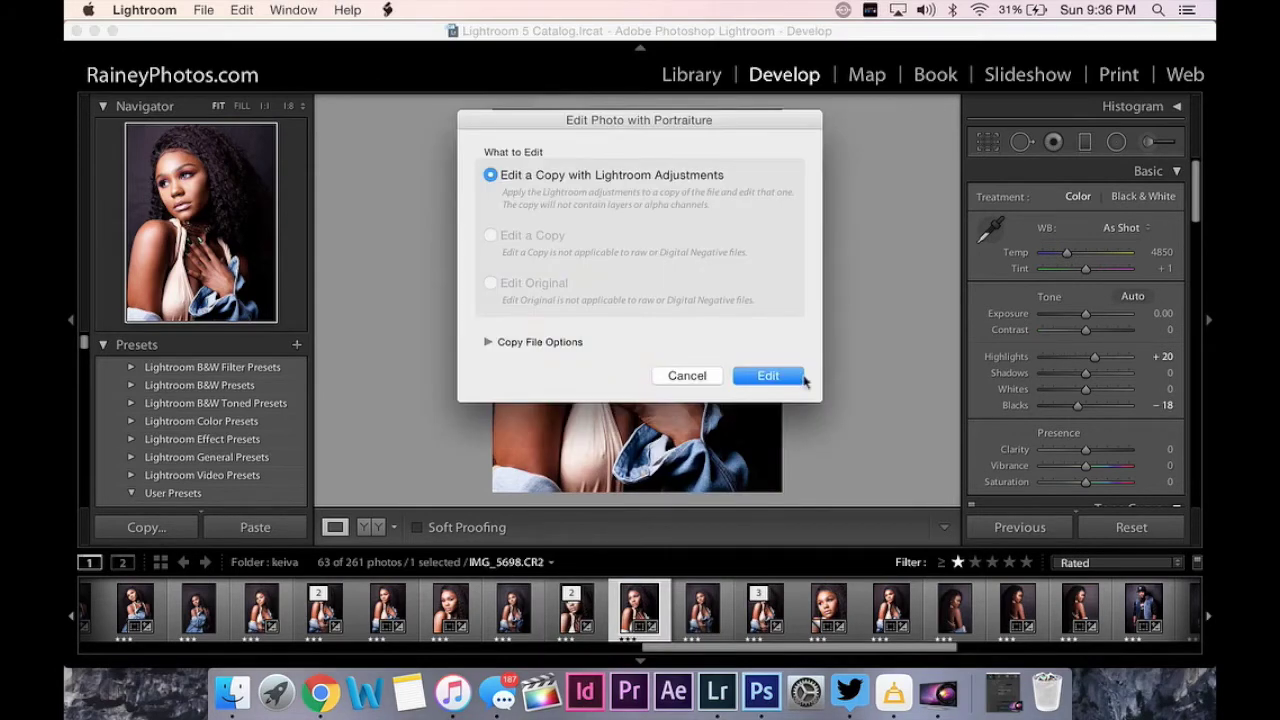
left_click(779, 382)
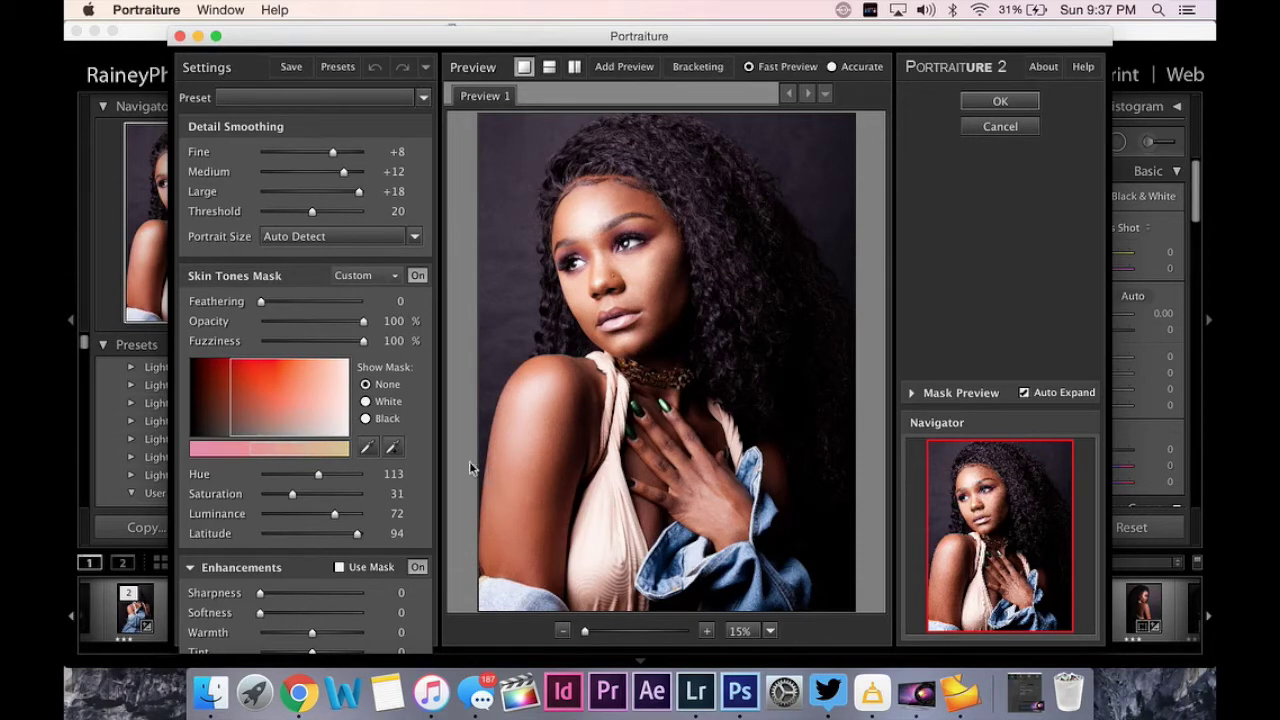
Smooth the skin with the Smoothing: Medium preset, add the forehead's skin tone to the mask, and apply the result
left_click(395, 450)
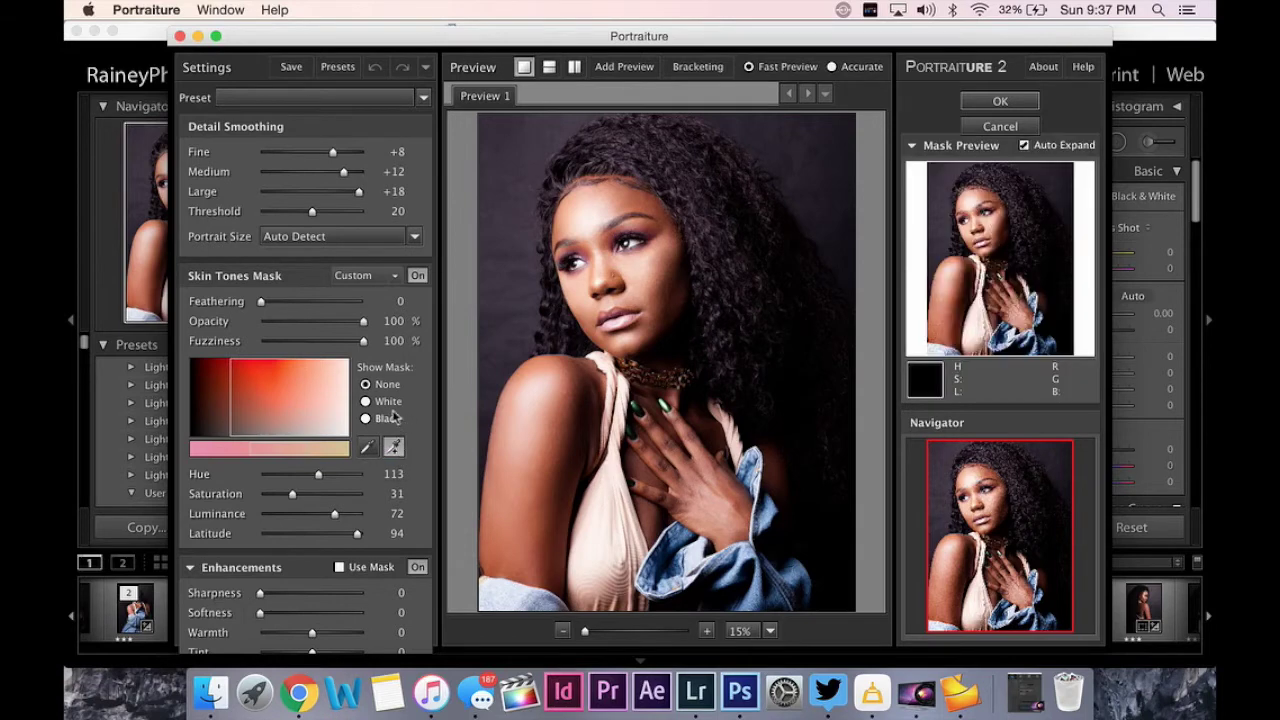
left_click(423, 98)
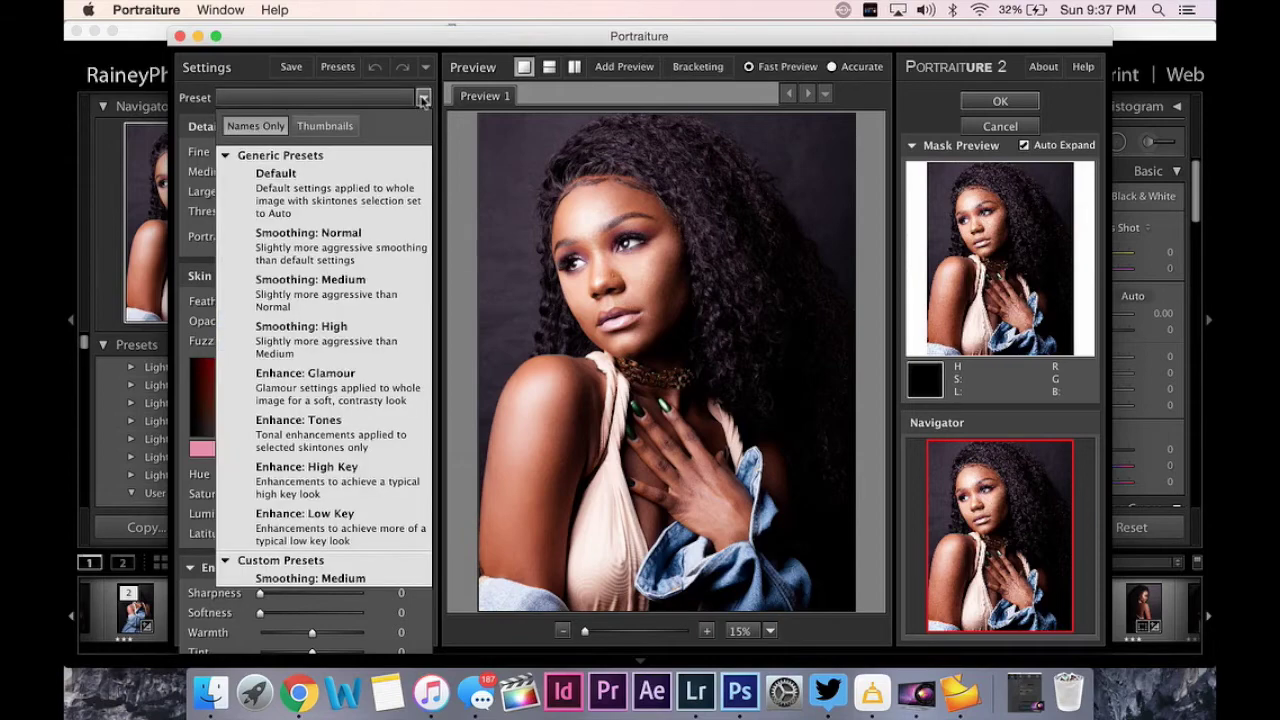
left_click(349, 293)
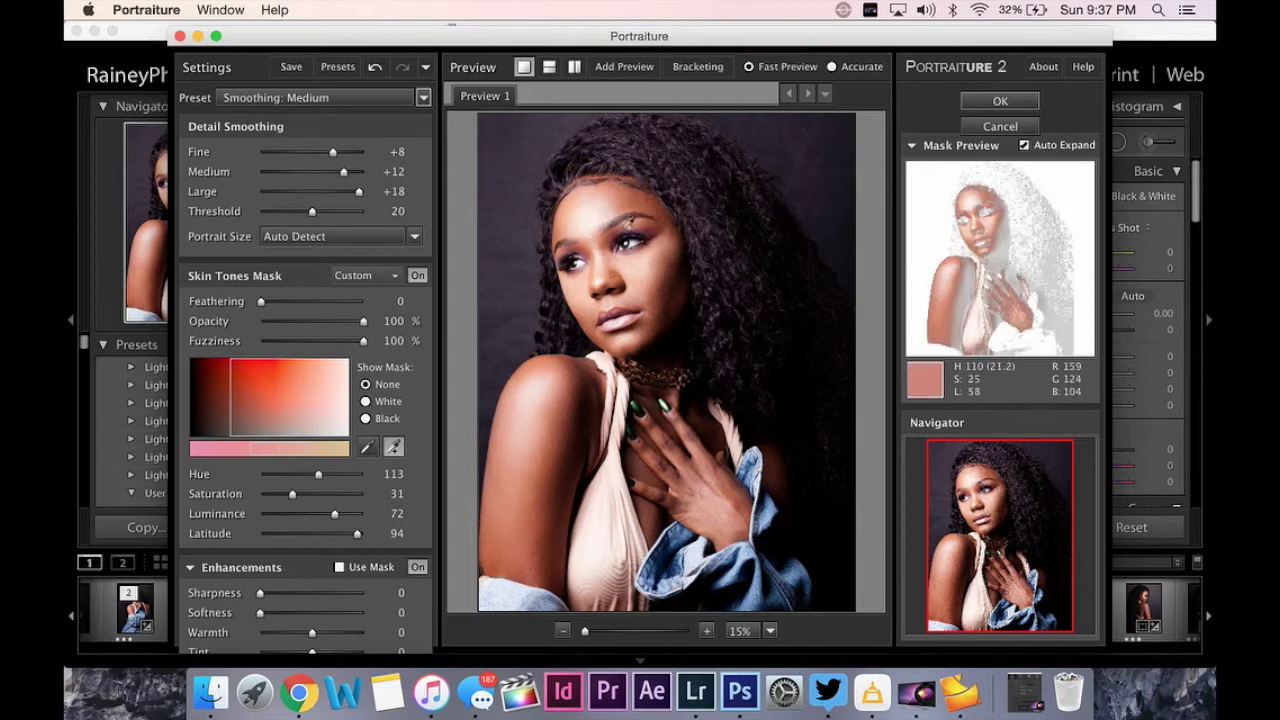
left_click(595, 199)
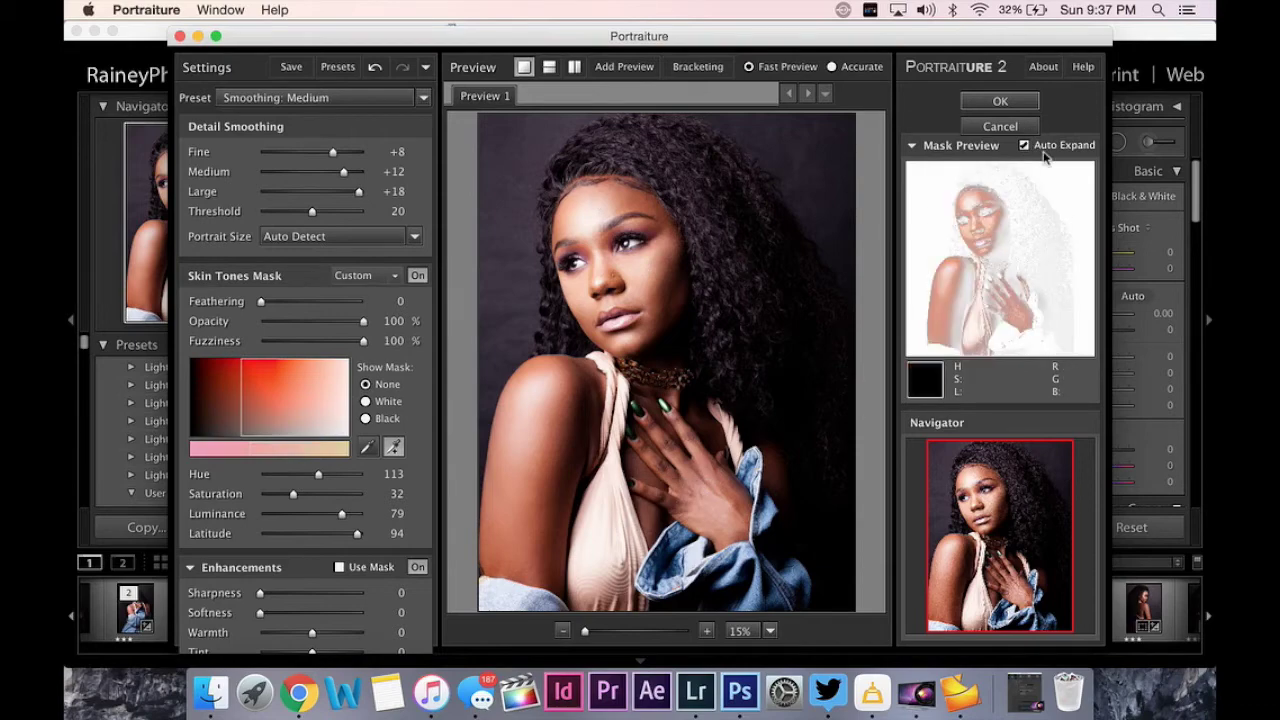
left_click(1001, 102)
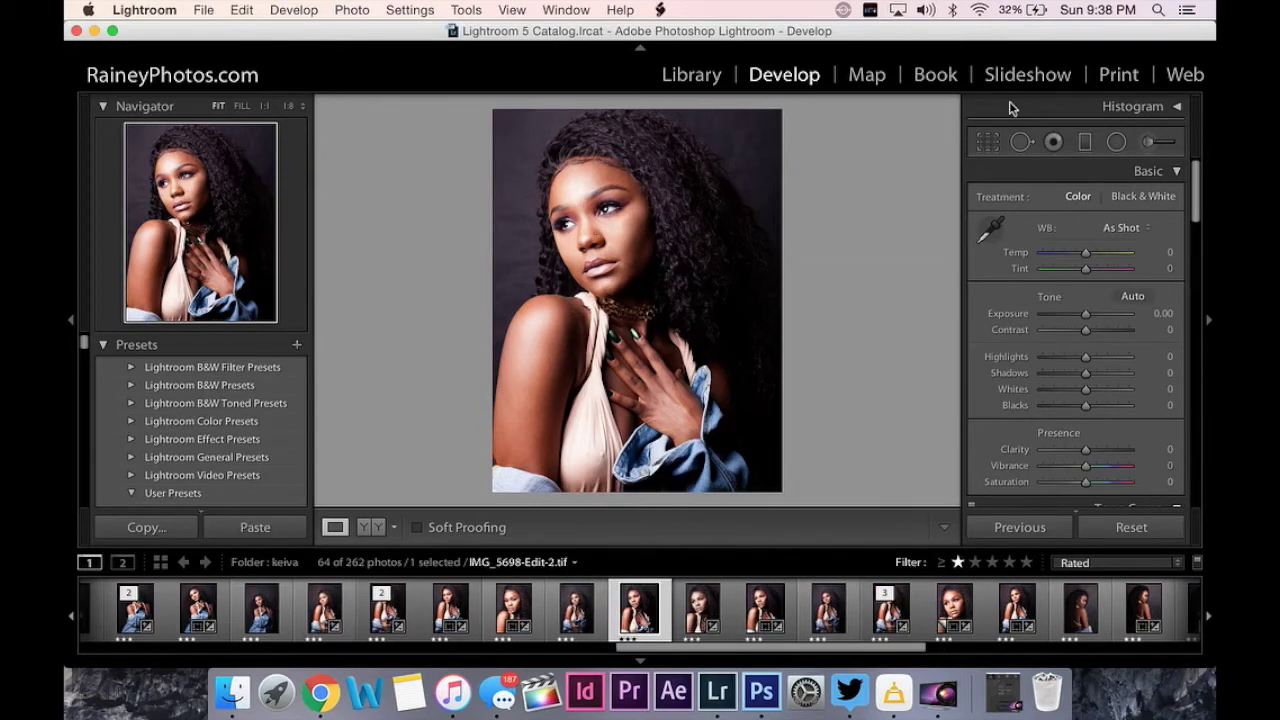
Examine the smoothed skin of the face up close, from the forehead and eyes down to the chin
left_click(570, 217)
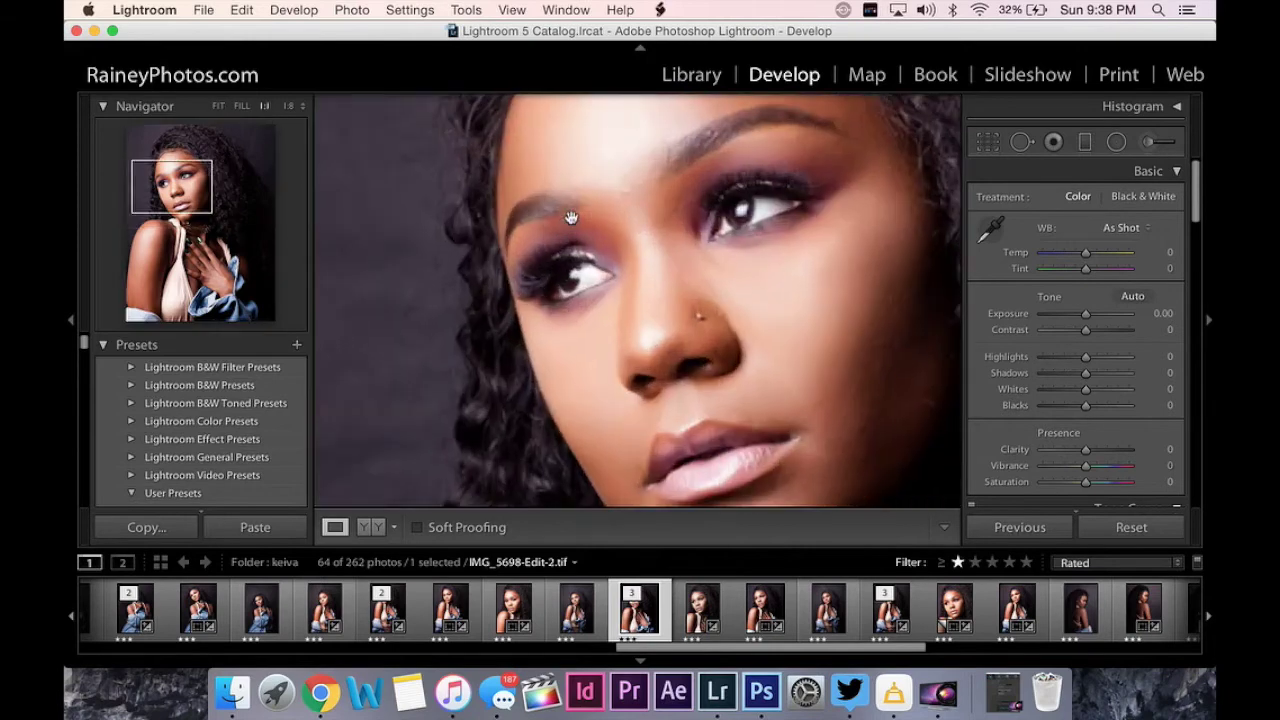
scroll(571, 217, "right", 3)
scroll(571, 217, "down", 2)
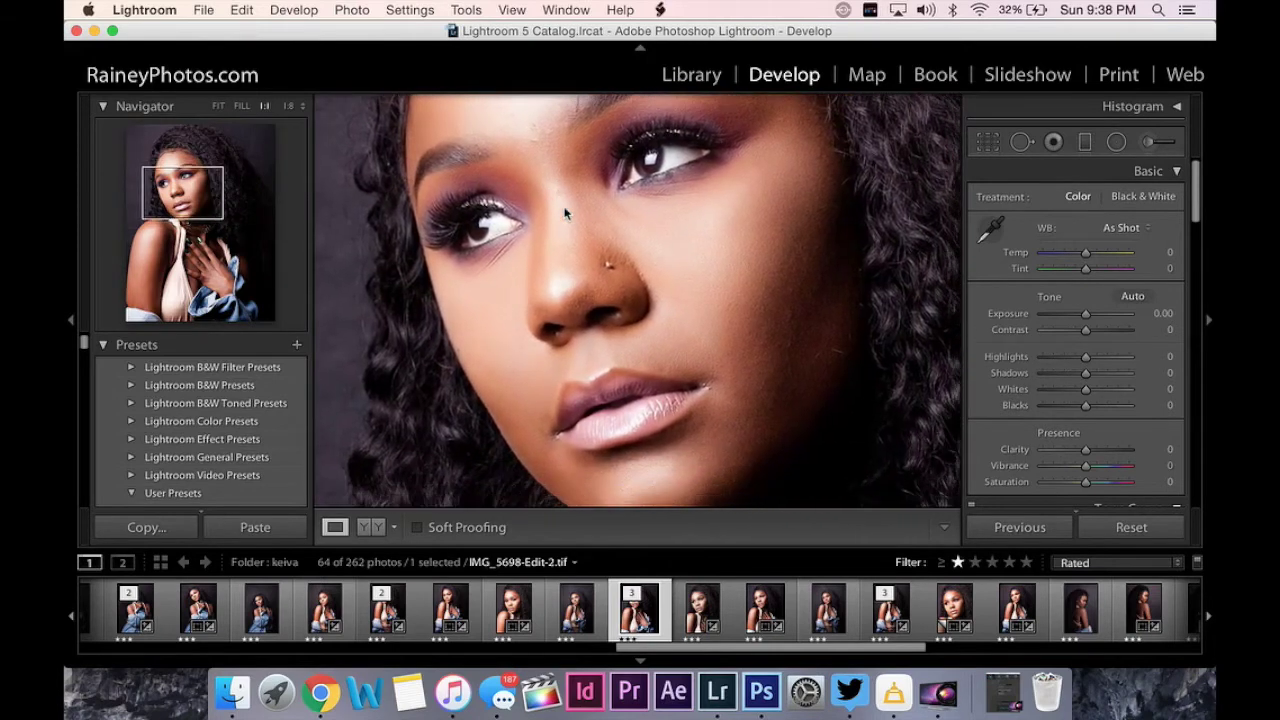
scroll(571, 217, "right", 1)
scroll(571, 217, "down", 1)
scroll(571, 217, "right", 2)
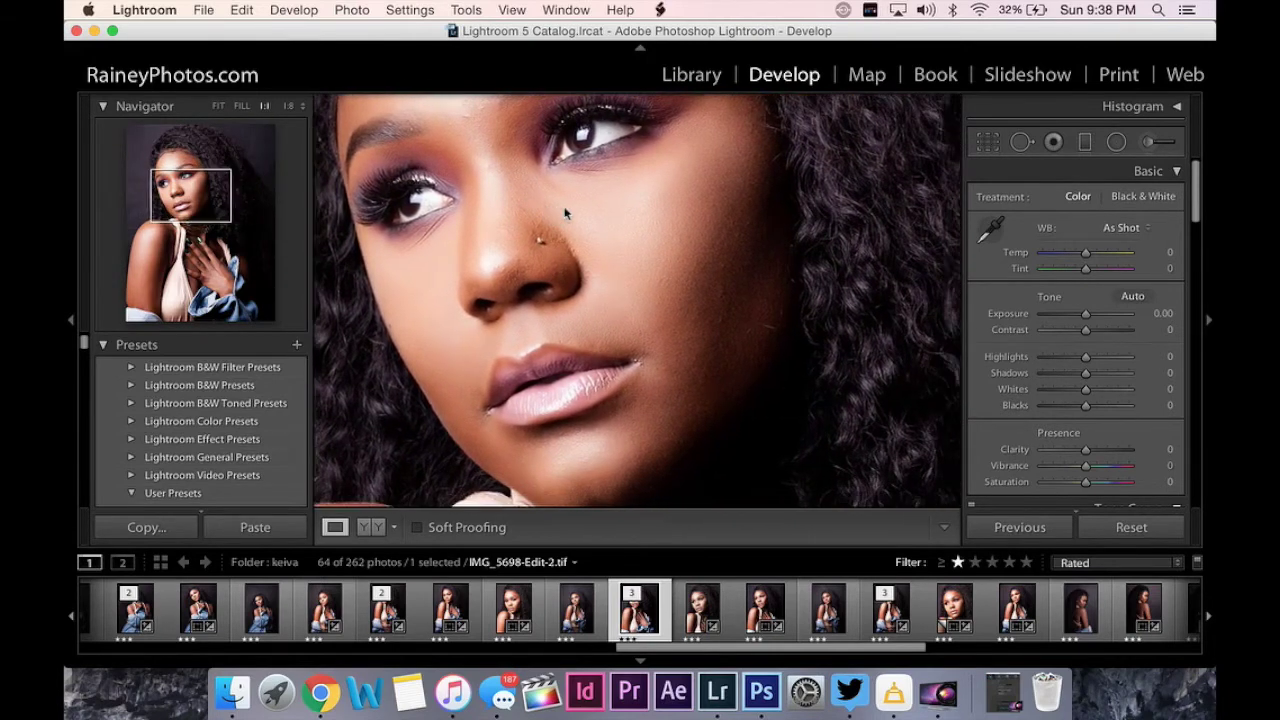
scroll(571, 217, "up", 4)
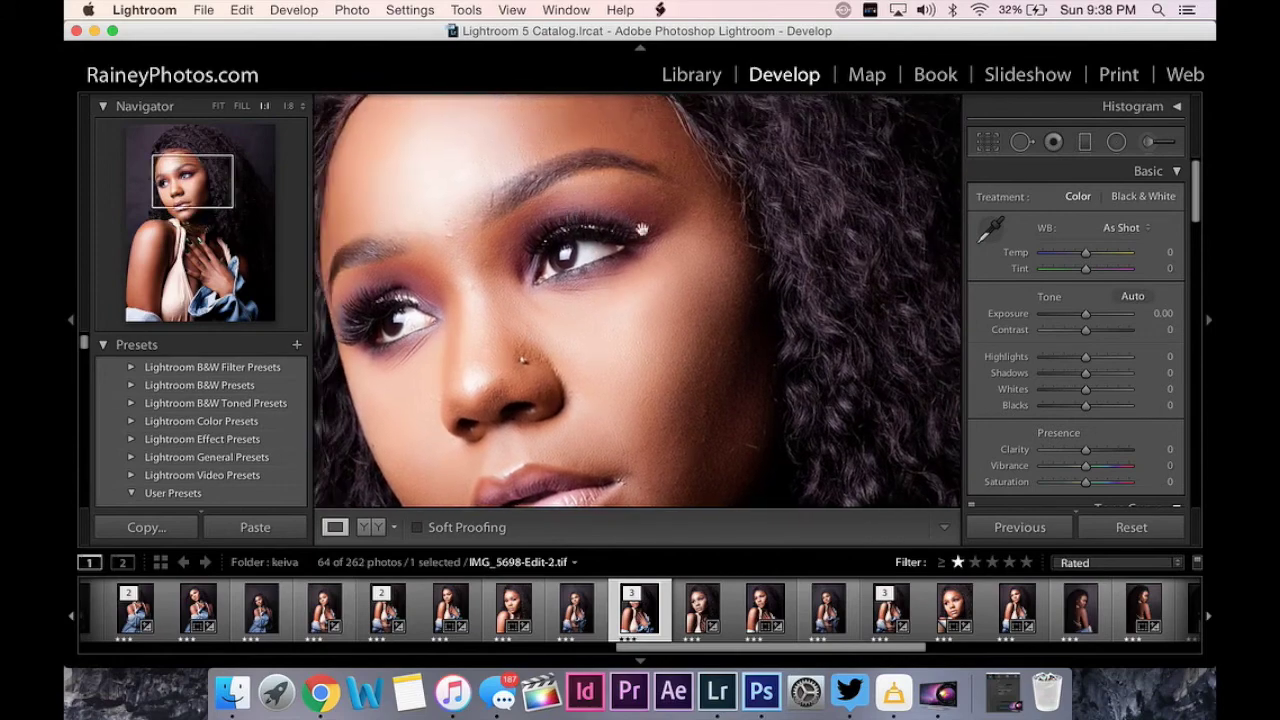
scroll(602, 238, "left", 3)
scroll(602, 238, "up", 3)
scroll(603, 241, "down", 5)
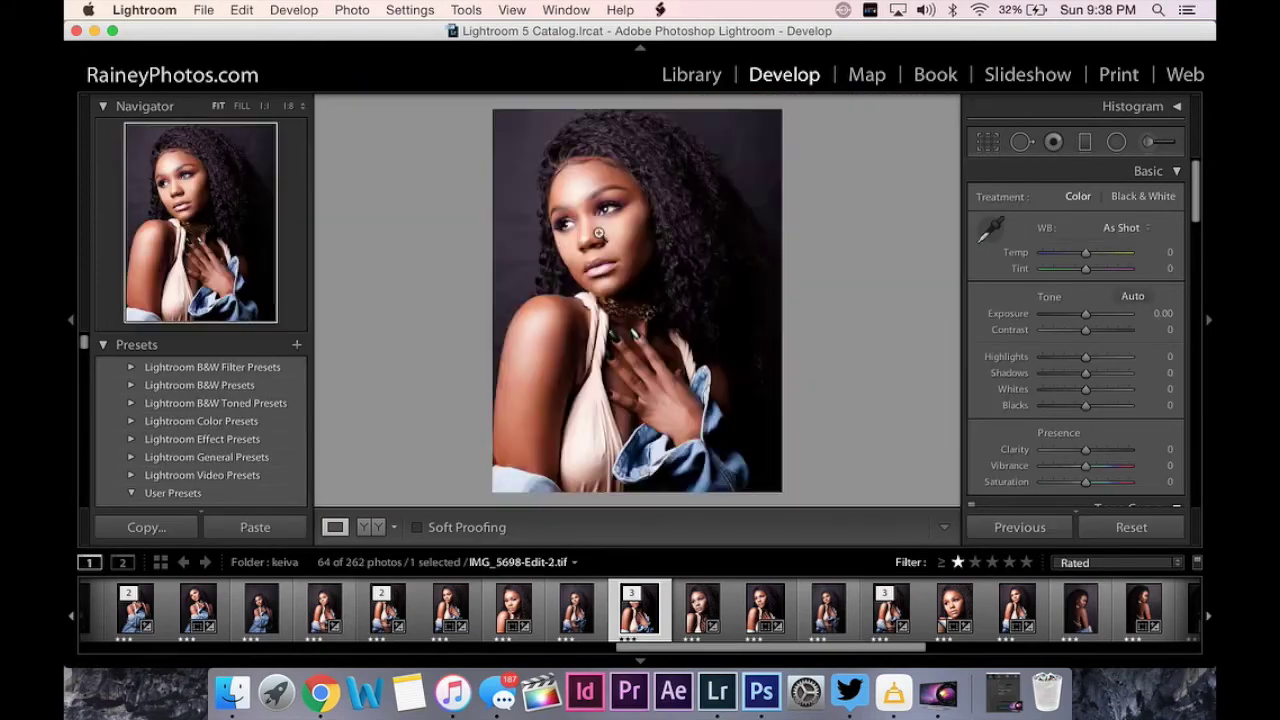
left_click(595, 237)
scroll(595, 237, "up", 5)
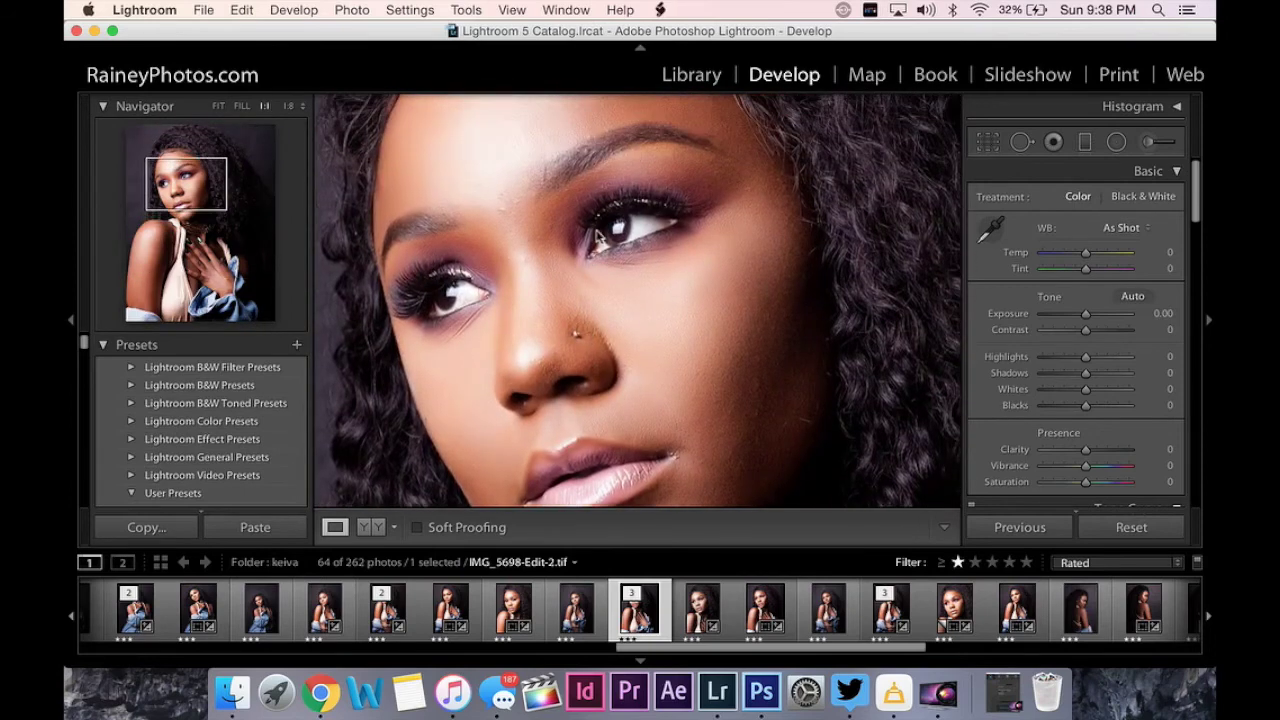
Heal the leftover marks between the brows and on the bridge of the nose, and close the healing tool
left_click(1021, 143)
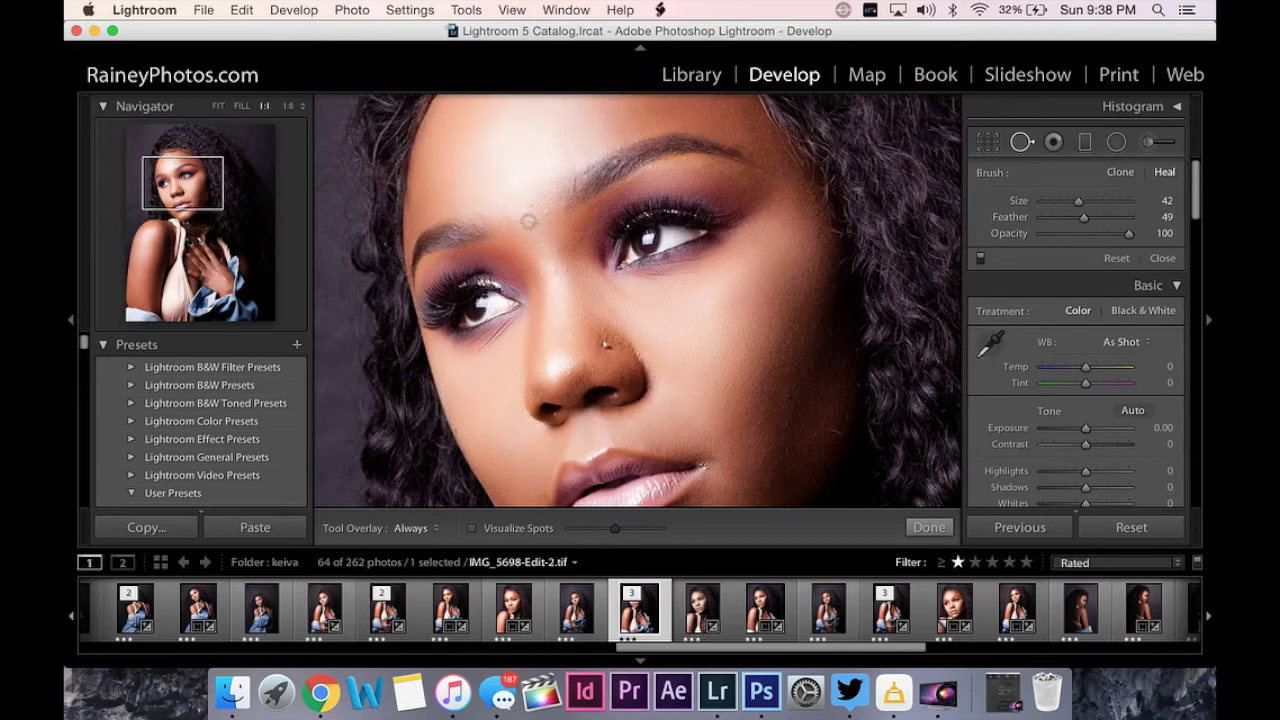
left_click(529, 220)
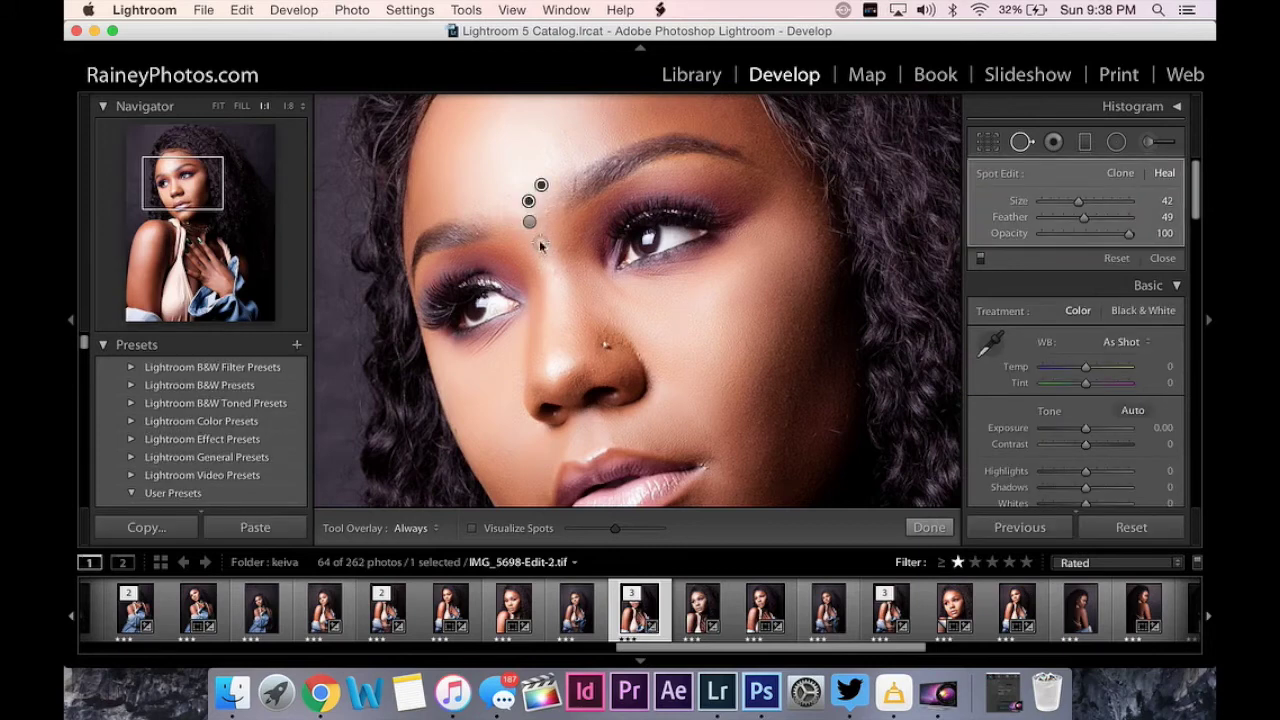
left_click(555, 272)
left_click(1021, 141)
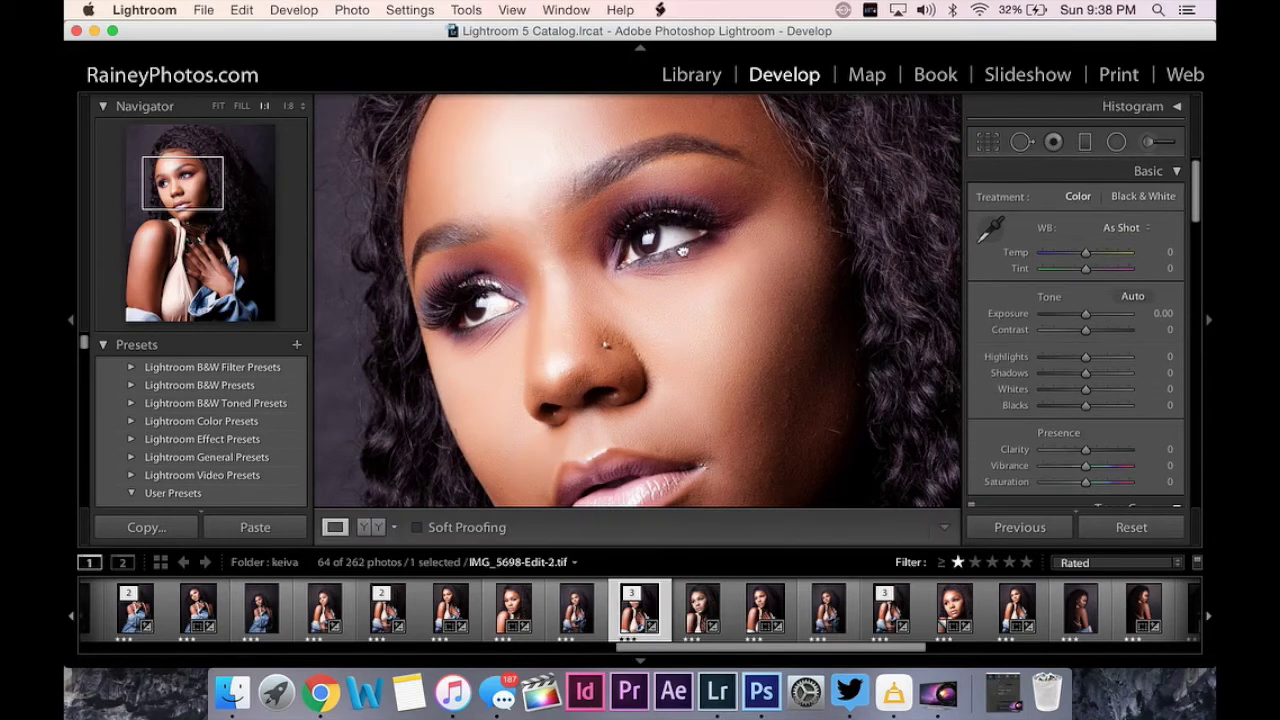
Check the rest of the face and heal the mark just above the inner far brow, sampling from skin closer to the spot
left_click_drag(683, 252, 607, 147)
left_click_drag(588, 344, 661, 243)
left_click_drag(704, 285, 645, 392)
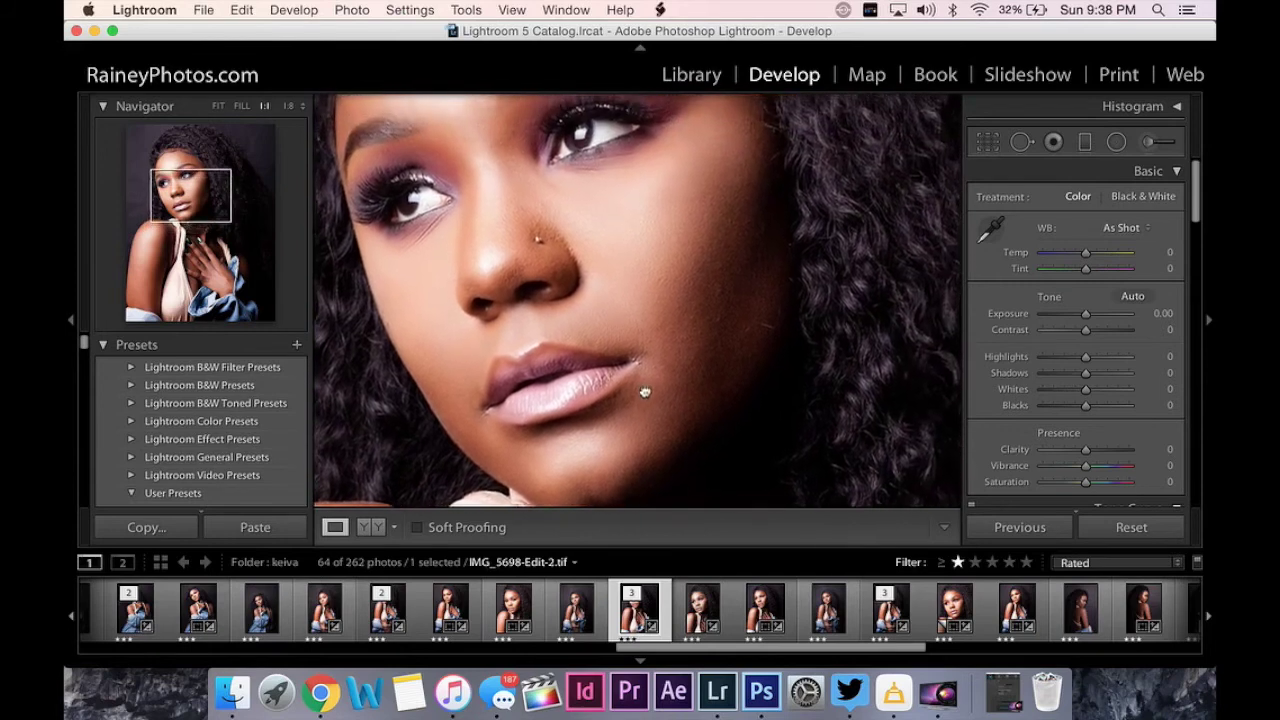
left_click_drag(704, 162, 713, 355)
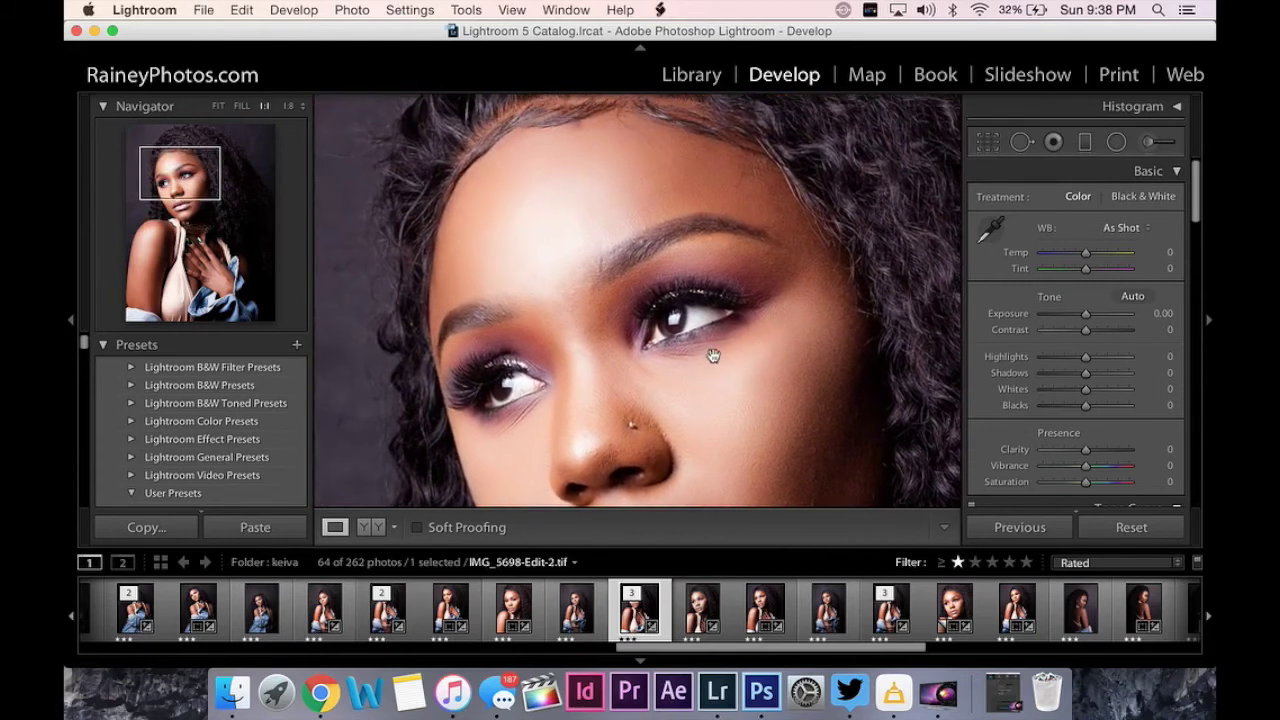
left_click(1021, 141)
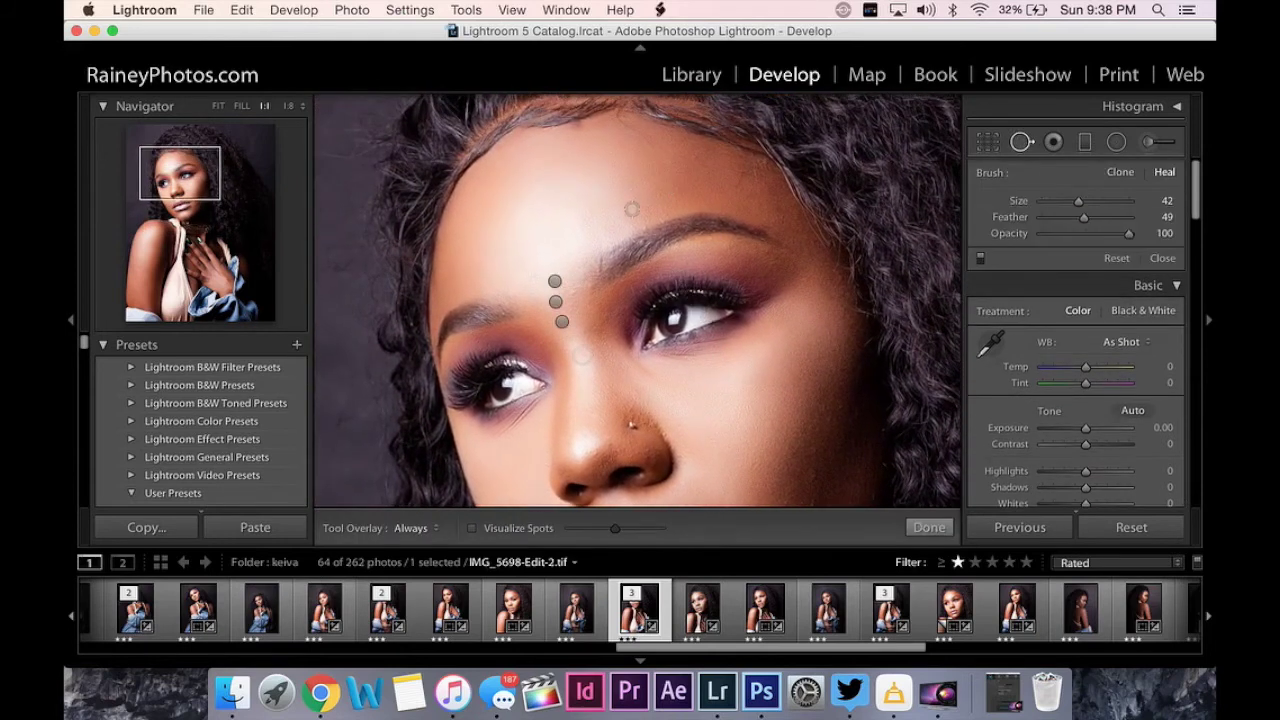
left_click(646, 227)
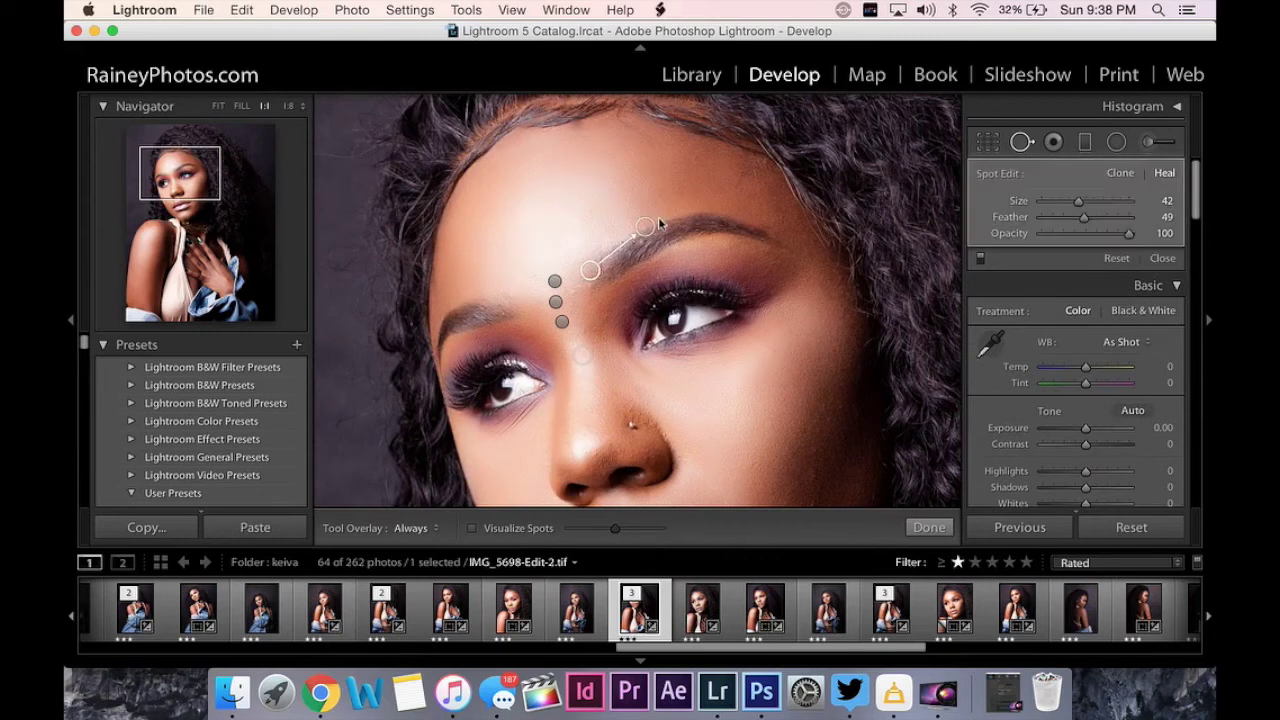
mouse_move(591, 274)
left_mouse_down()
mouse_move(614, 248)
mouse_move(628, 254)
left_mouse_up()
left_click(1020, 142)
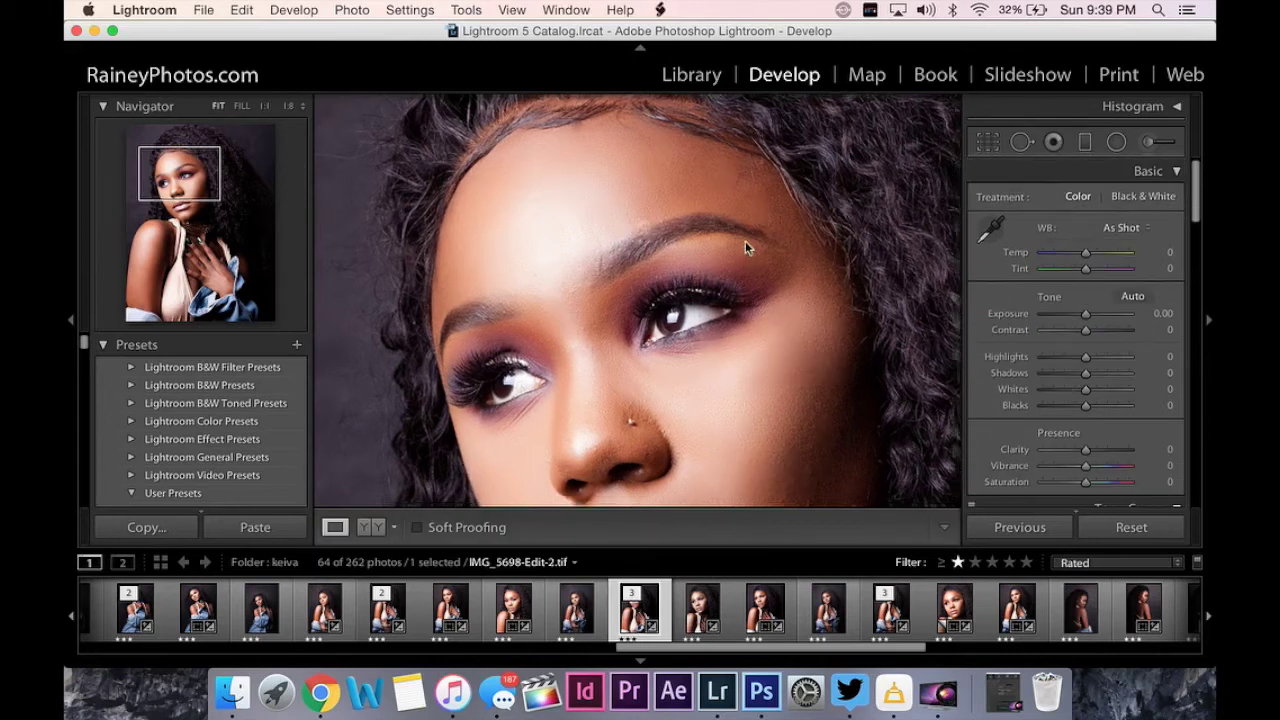
Compare the whole portrait with close-up views of the face to check the skin retouching
left_click(746, 242)
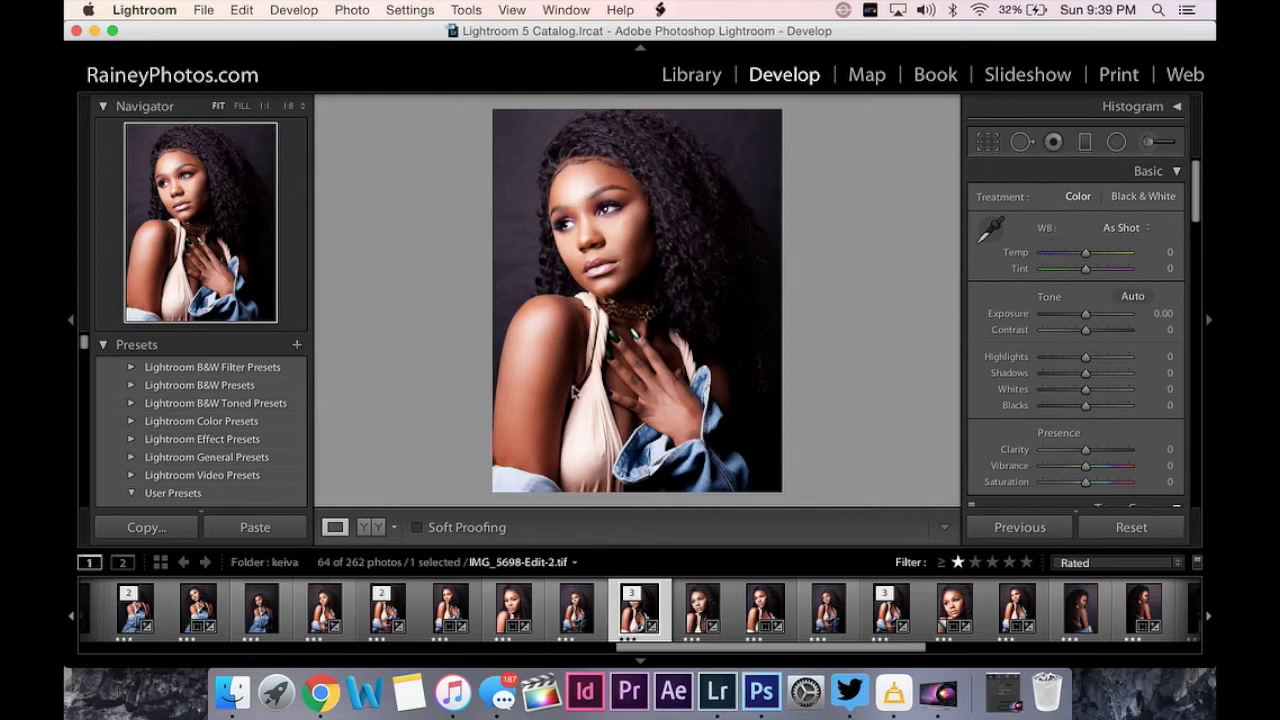
left_click(573, 390)
left_click(577, 388)
left_click(626, 232)
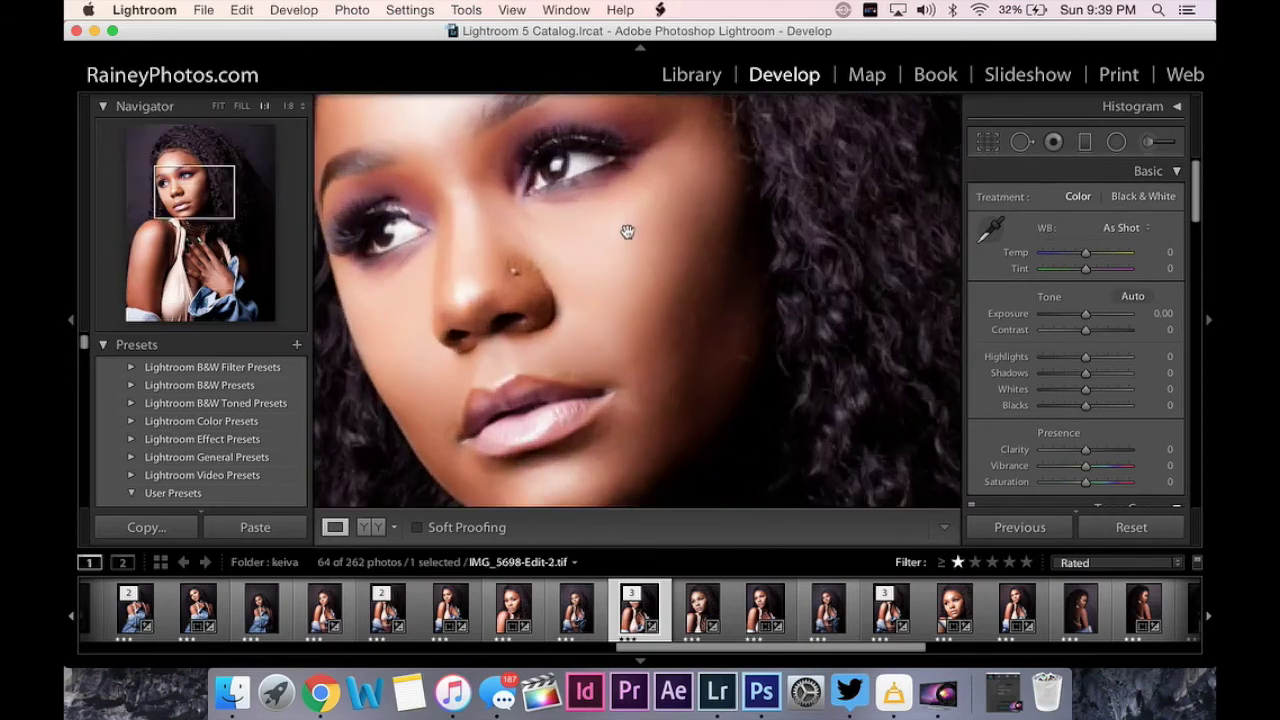
scroll(620, 227, "up", 3)
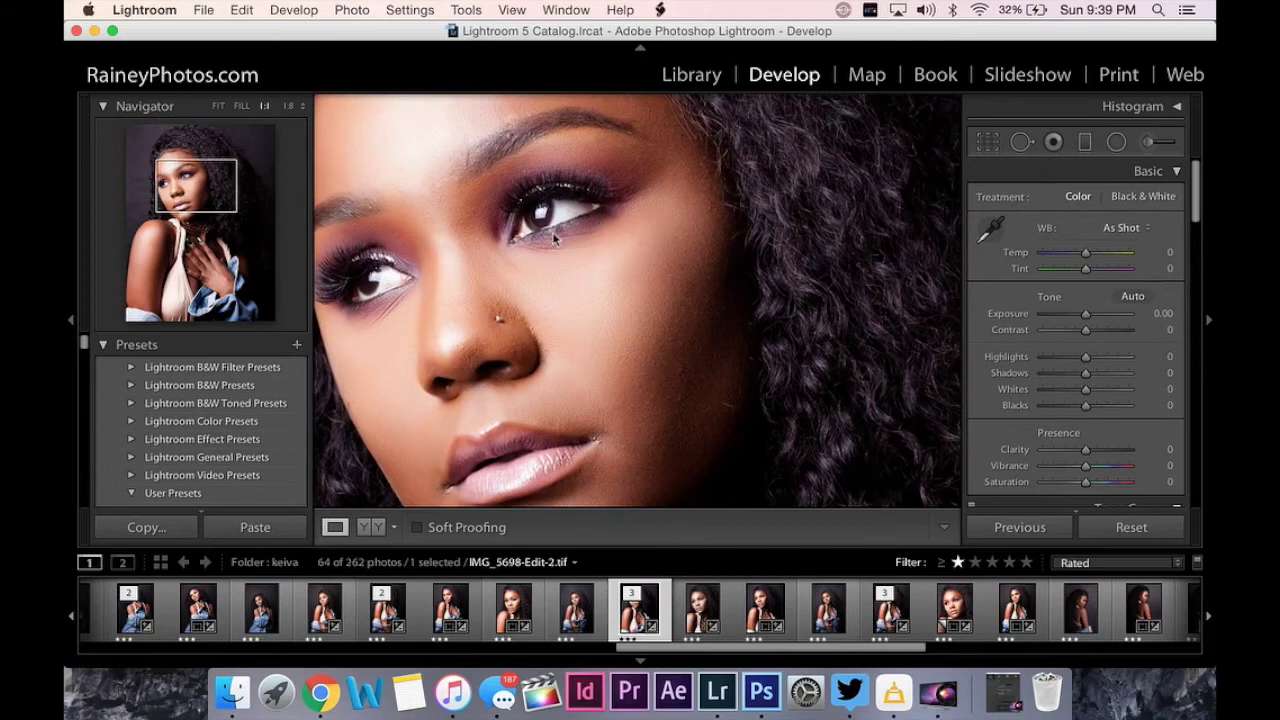
left_click(538, 271)
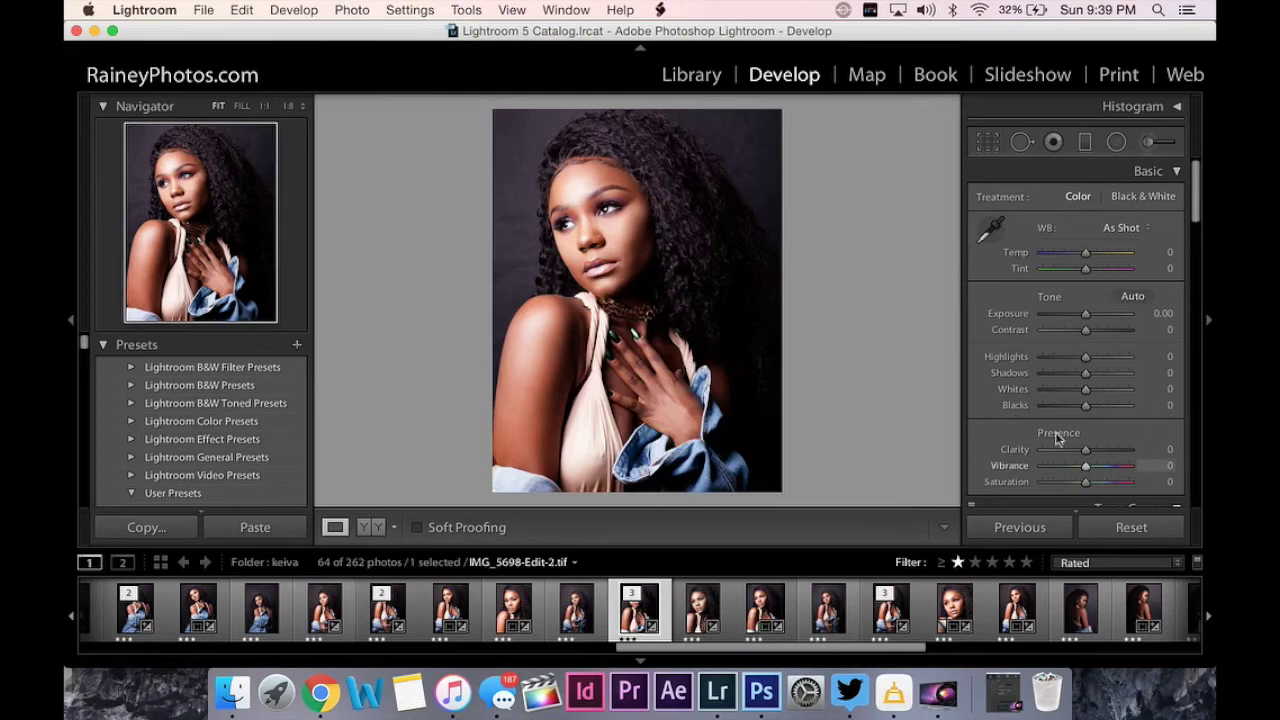
left_click(633, 229)
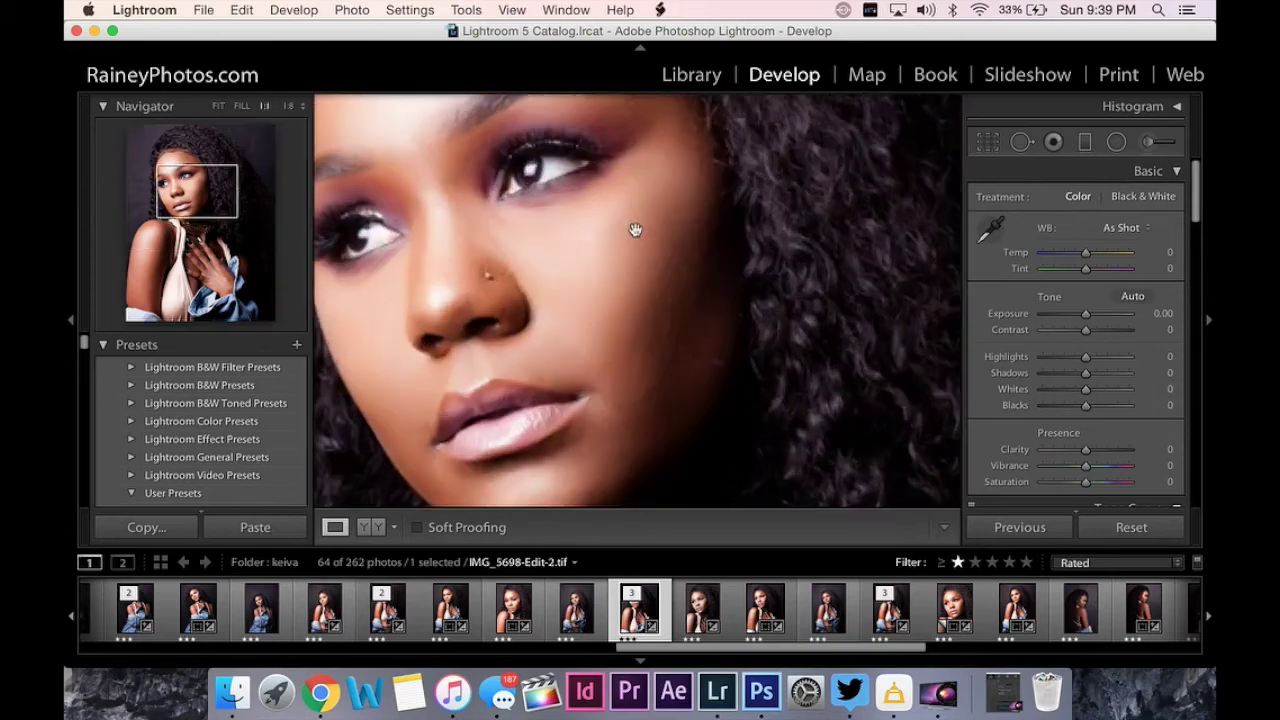
left_click(657, 217)
Desaturate the portrait with Vibrance at -69 and Saturation at -14
scroll(1099, 394, "down", 5)
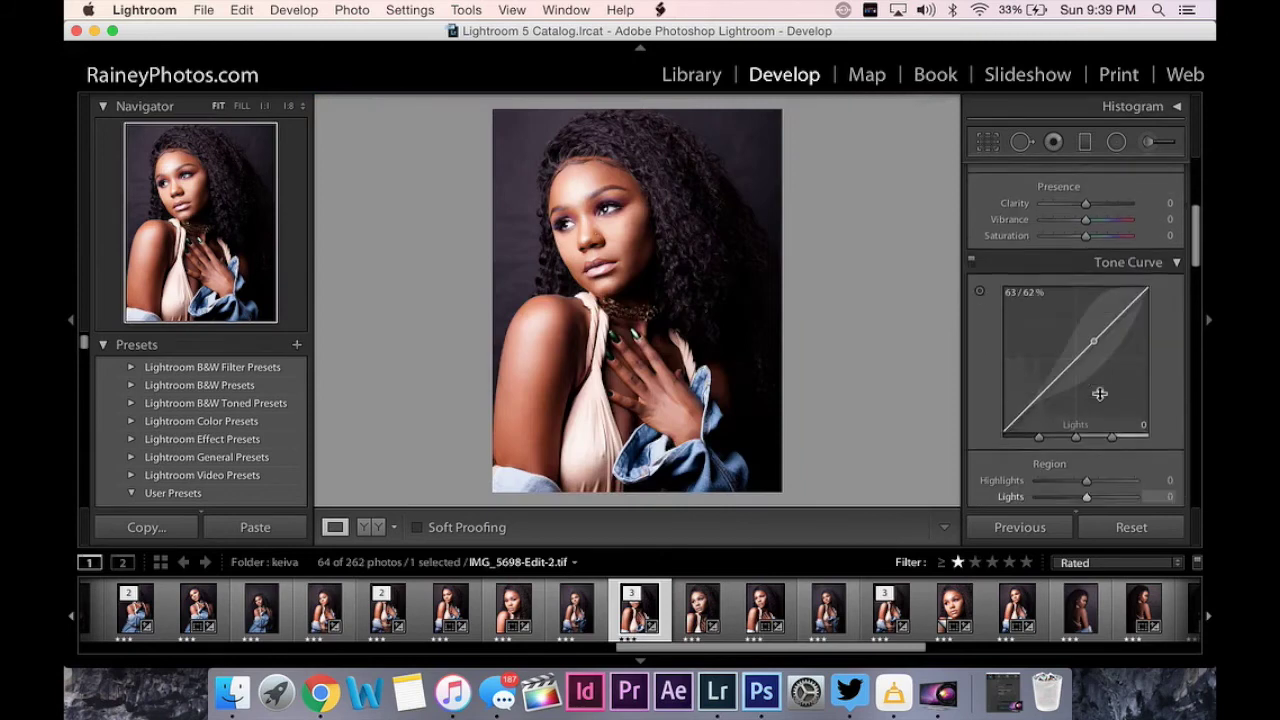
scroll(1099, 394, "up", 3)
mouse_move(1085, 284)
left_mouse_down()
mouse_move(1056, 290)
mouse_move(1080, 305)
left_mouse_up()
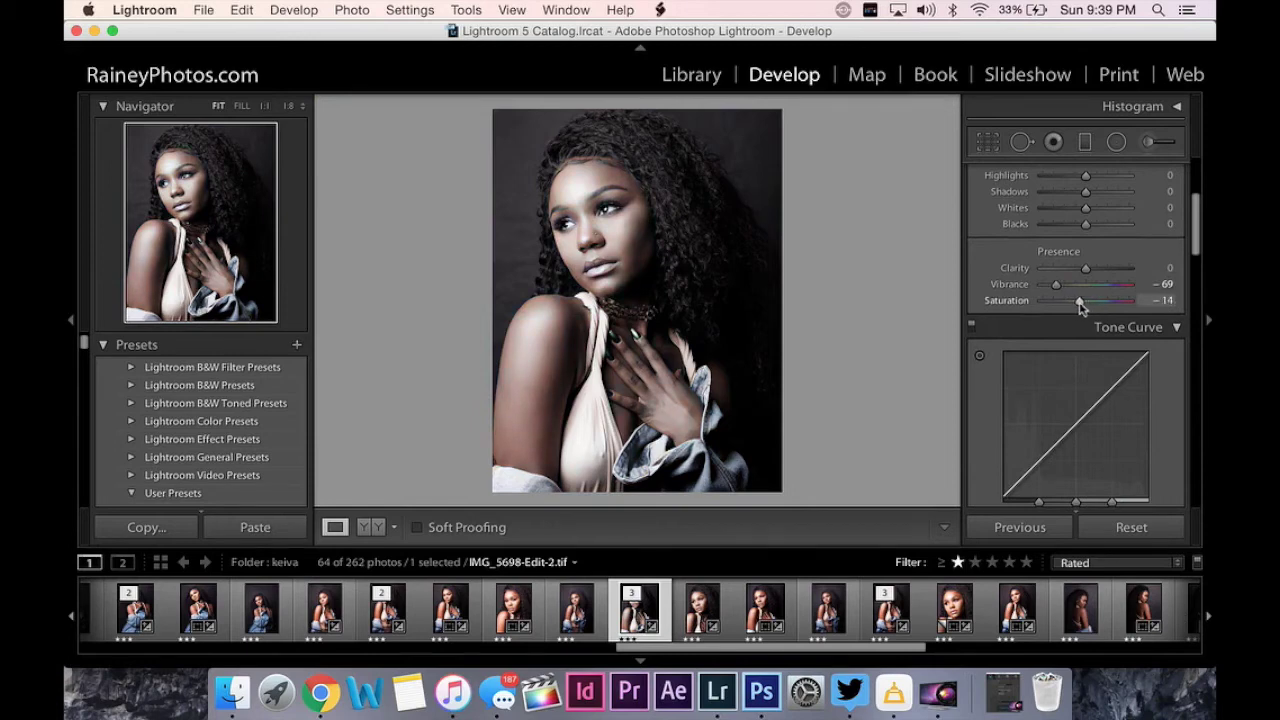
Try Highlights at +8, settle on +1, and set Vibrance to -33
scroll(1086, 263, "up", 2)
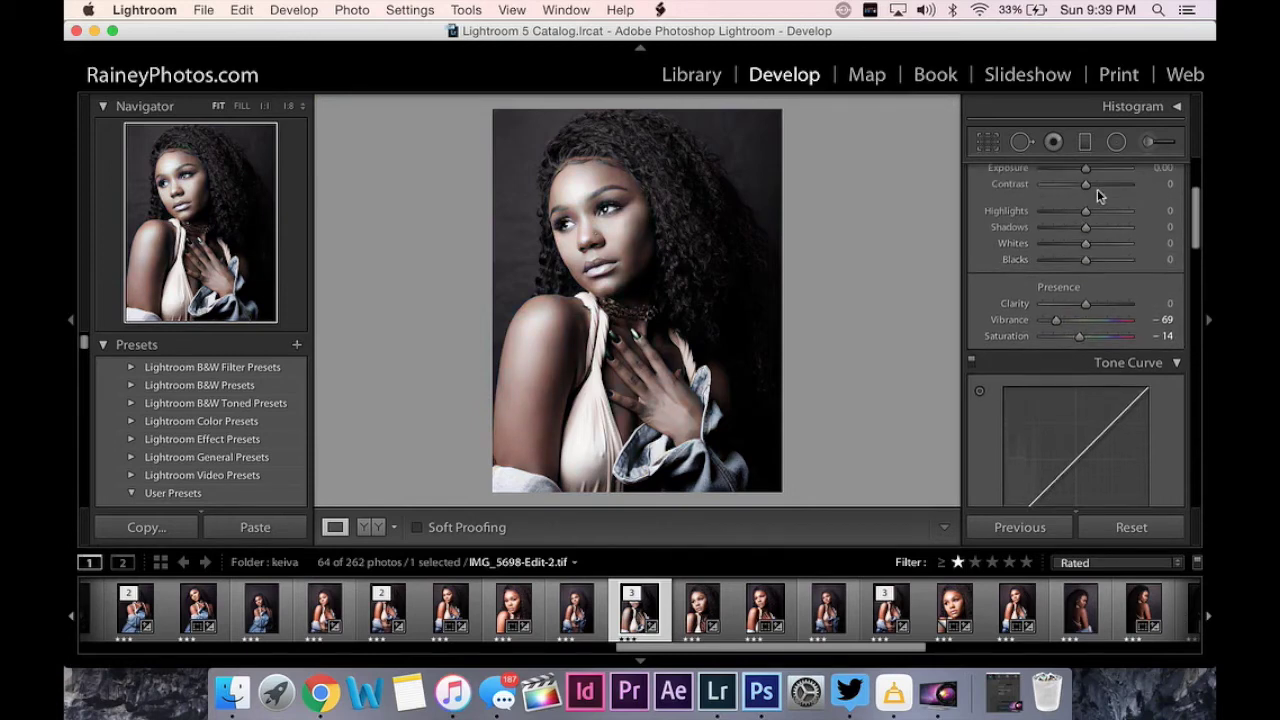
mouse_move(1087, 185)
left_mouse_down()
mouse_move(1099, 187)
mouse_move(1089, 193)
left_mouse_up()
left_click_drag(1086, 212, 1090, 213)
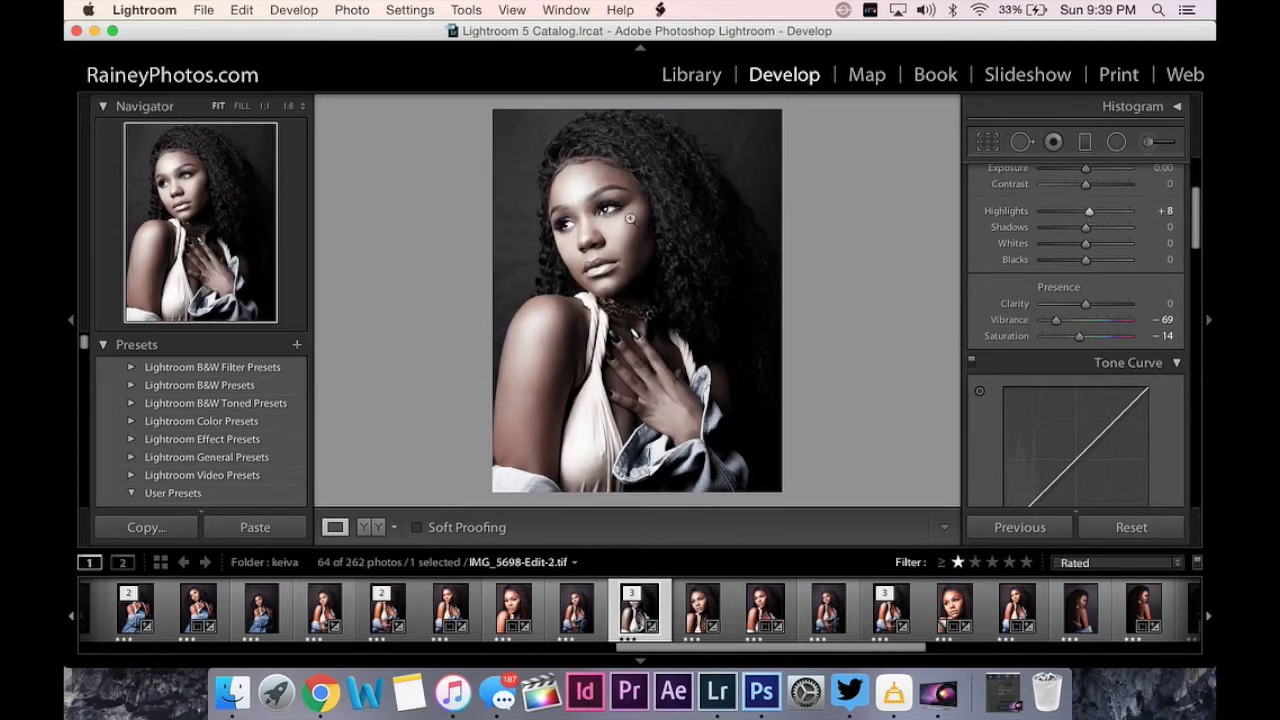
left_click(624, 215)
left_click(621, 215)
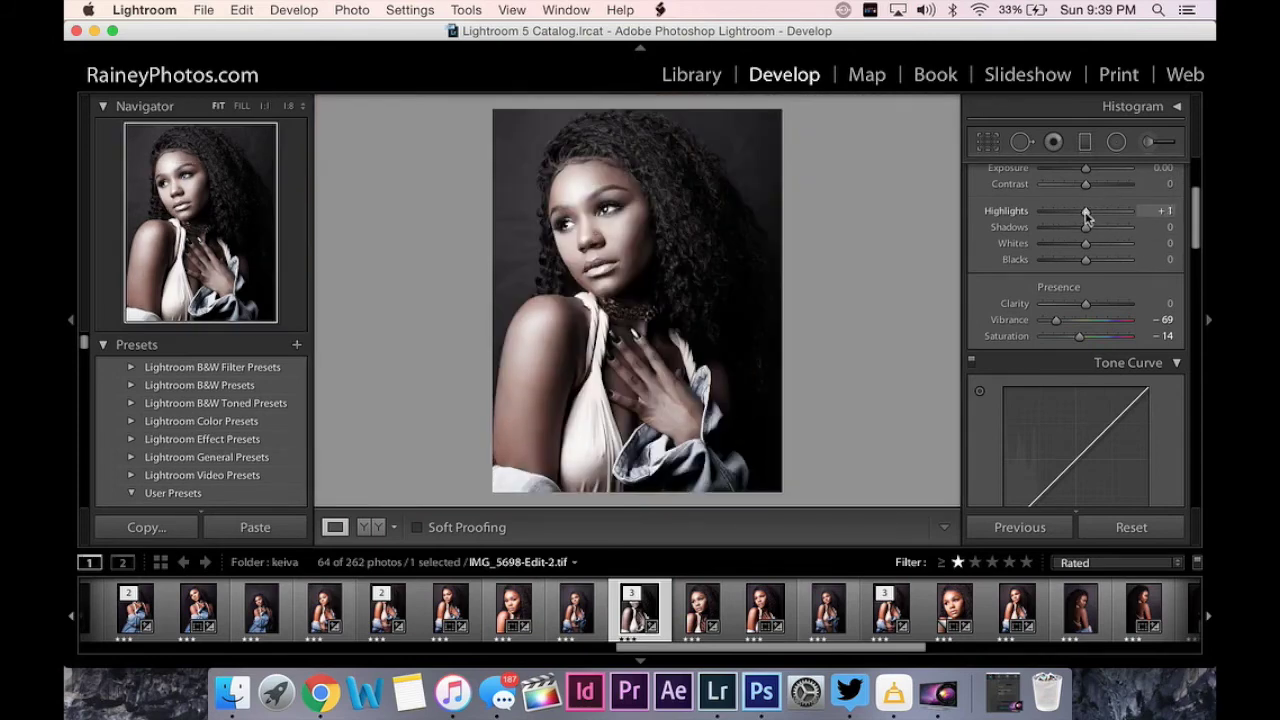
left_click_drag(1056, 320, 1069, 323)
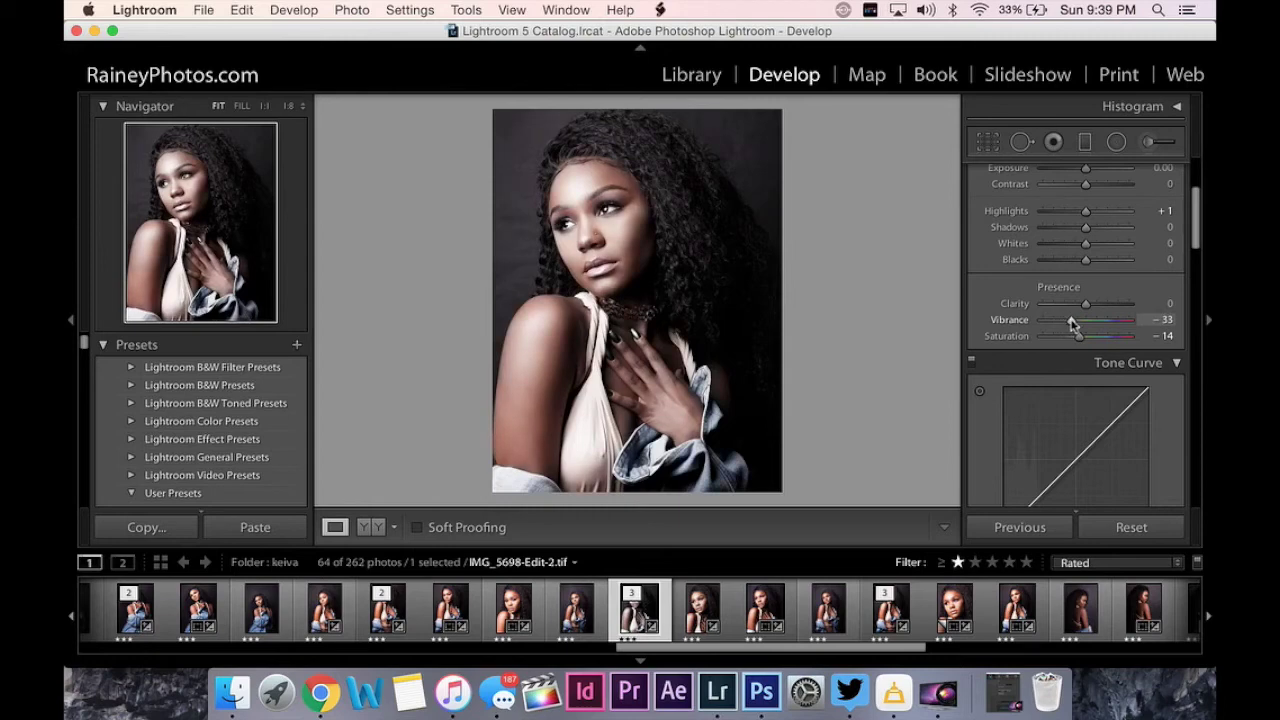
Darken the tone curve's Shadows region to -14
scroll(1072, 323, "down", 10)
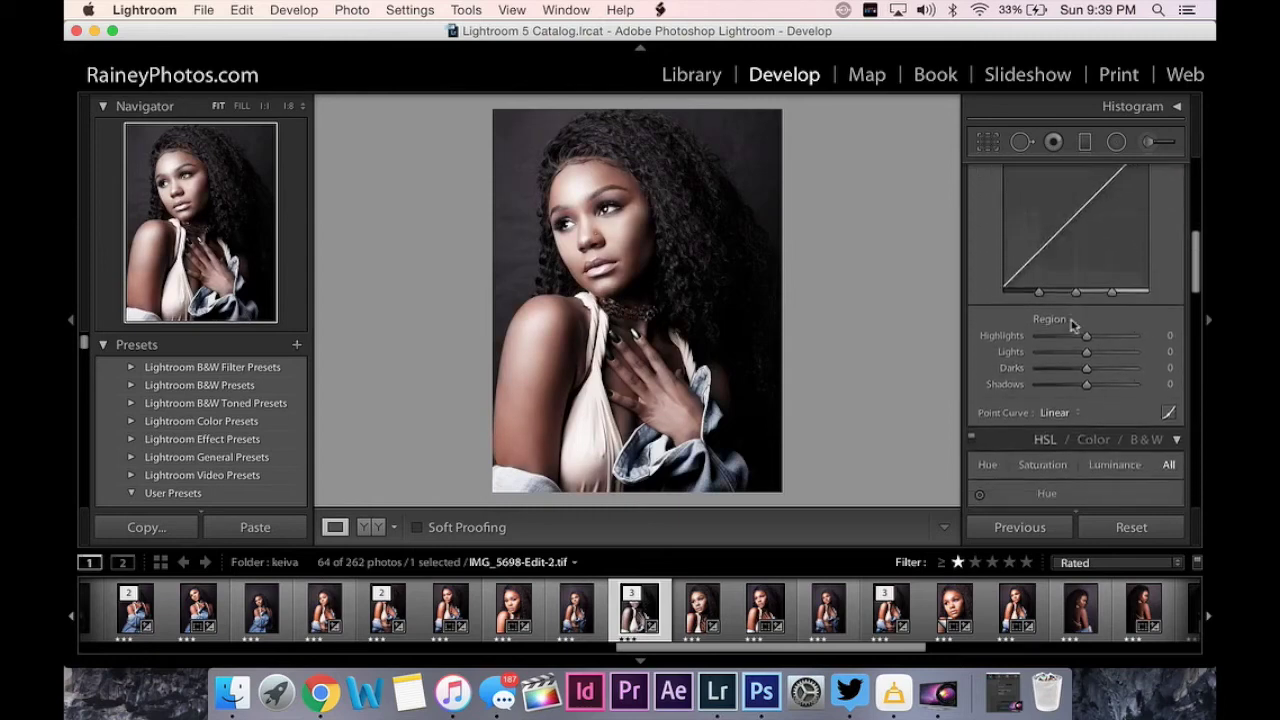
scroll(1072, 325, "up", 2)
left_click_drag(1087, 206, 1078, 215)
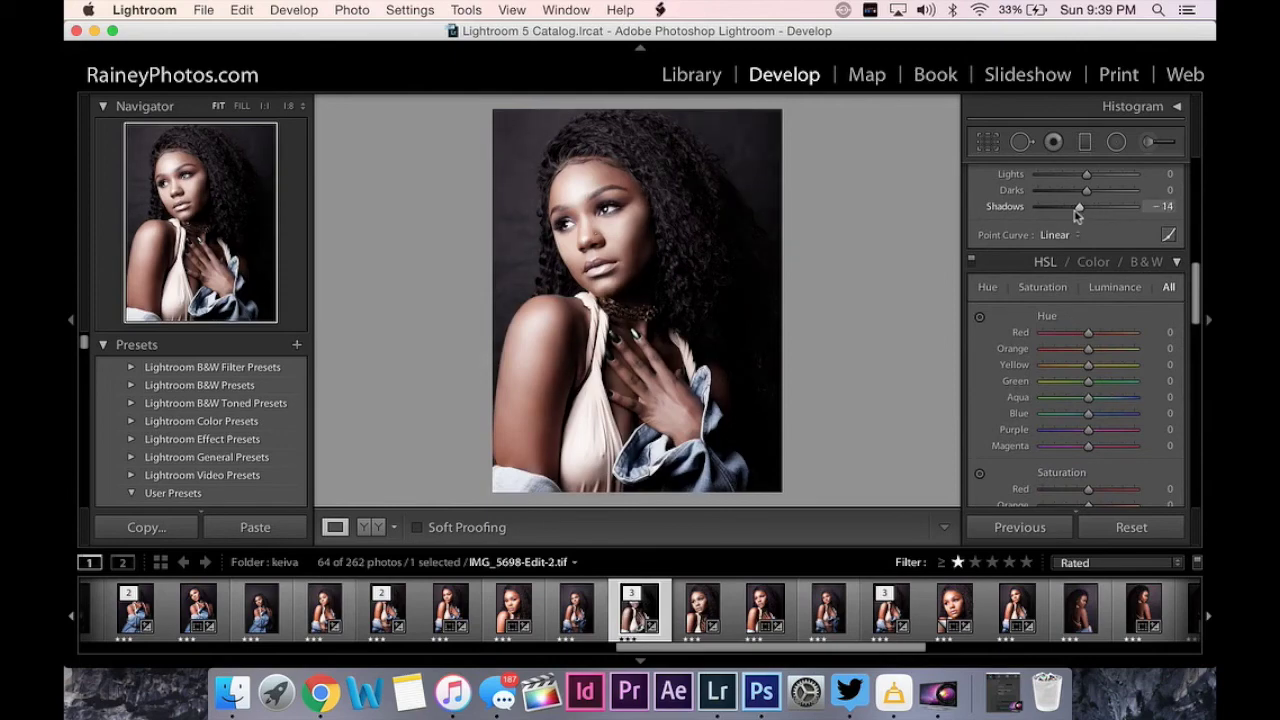
Add grain to the portrait, trying an Amount of 30 and settling on 15 after checking the face up close
left_click(600, 204)
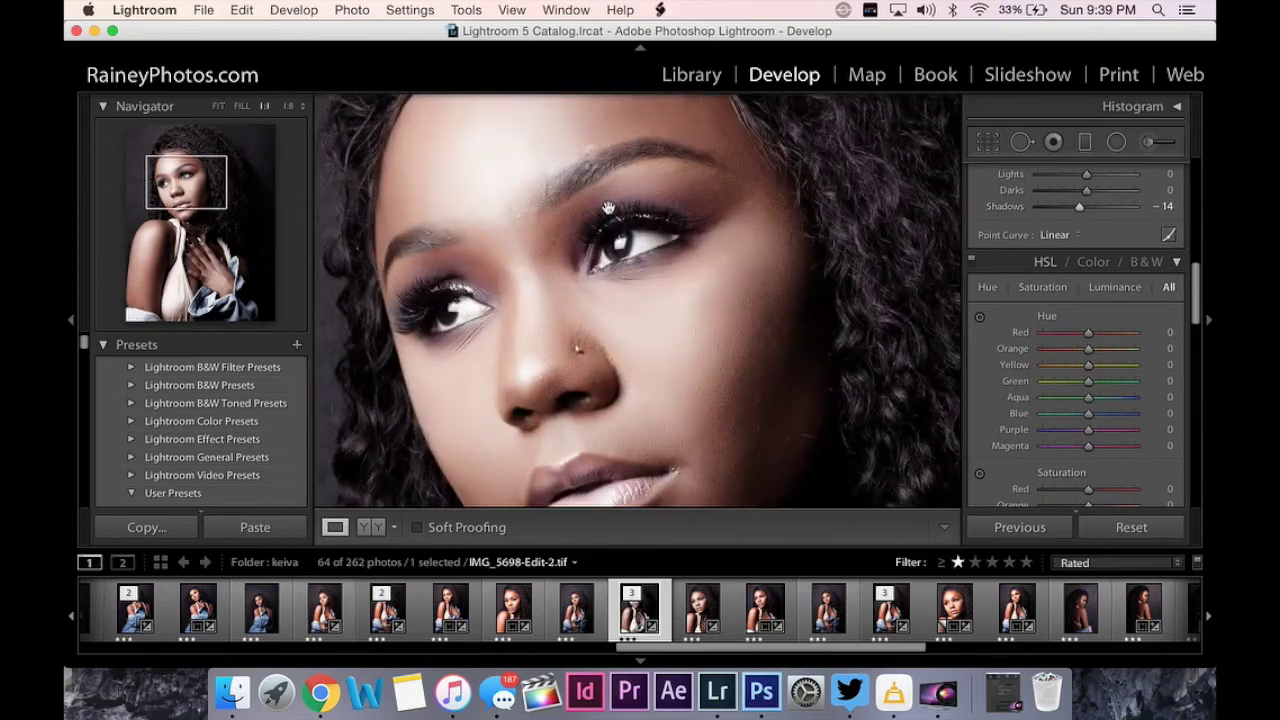
left_click(600, 204)
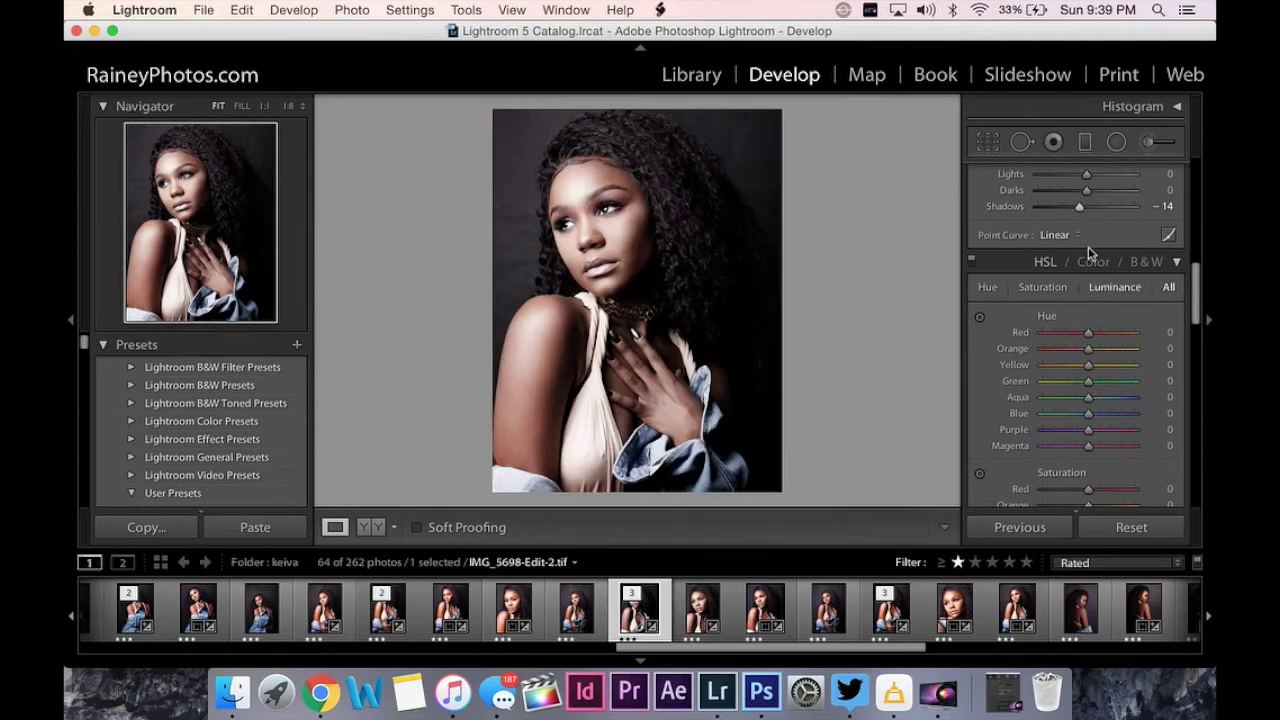
scroll(1105, 396, "down", 8)
scroll(1105, 398, "down", 10)
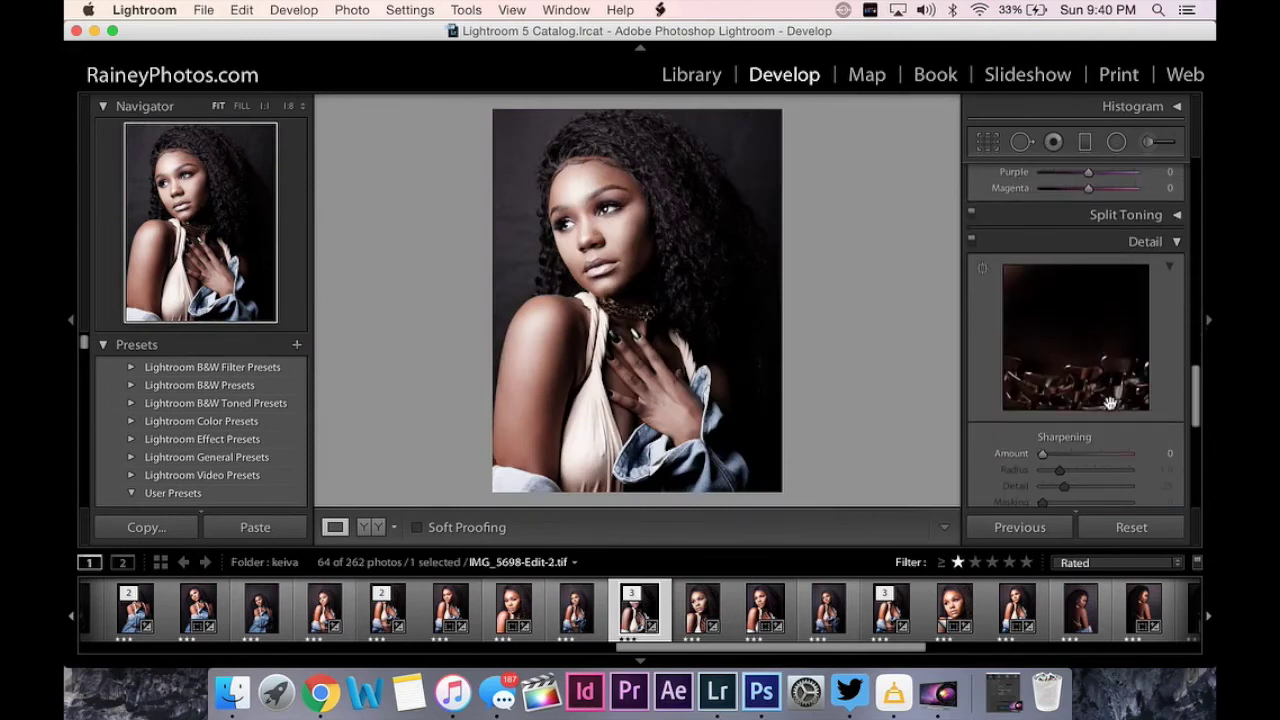
scroll(1105, 398, "down", 3)
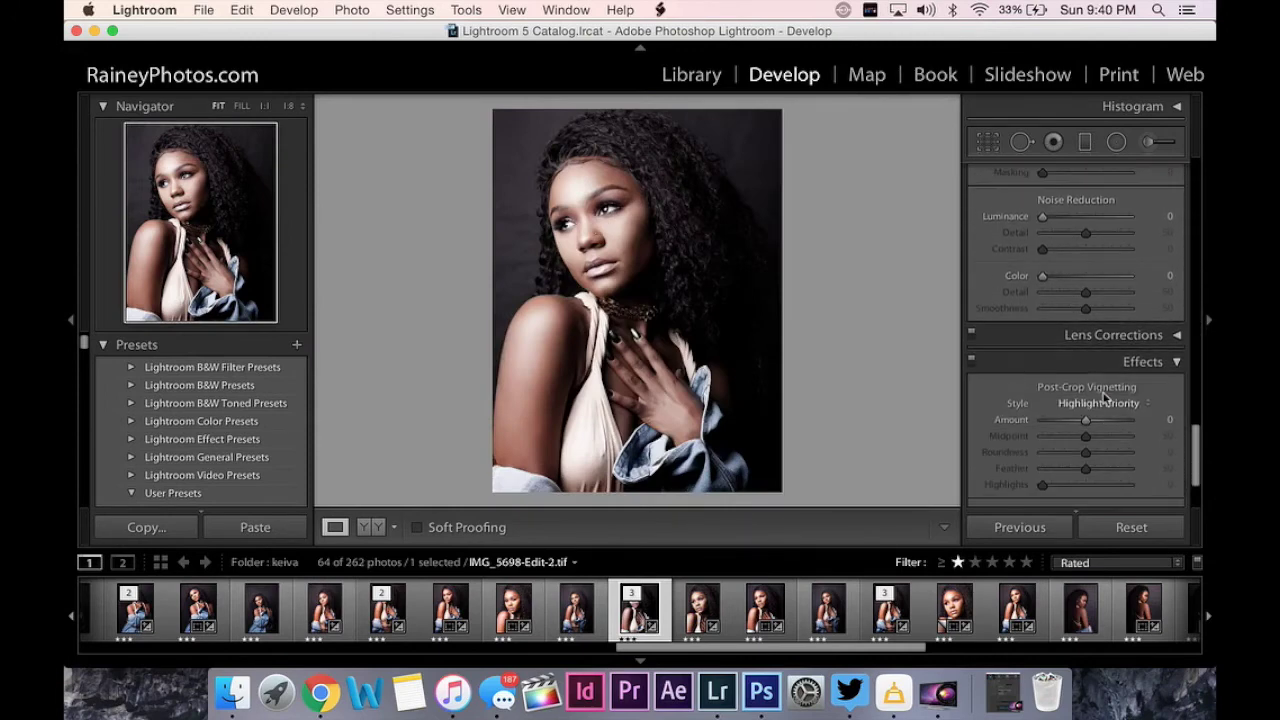
scroll(1105, 398, "down", 3)
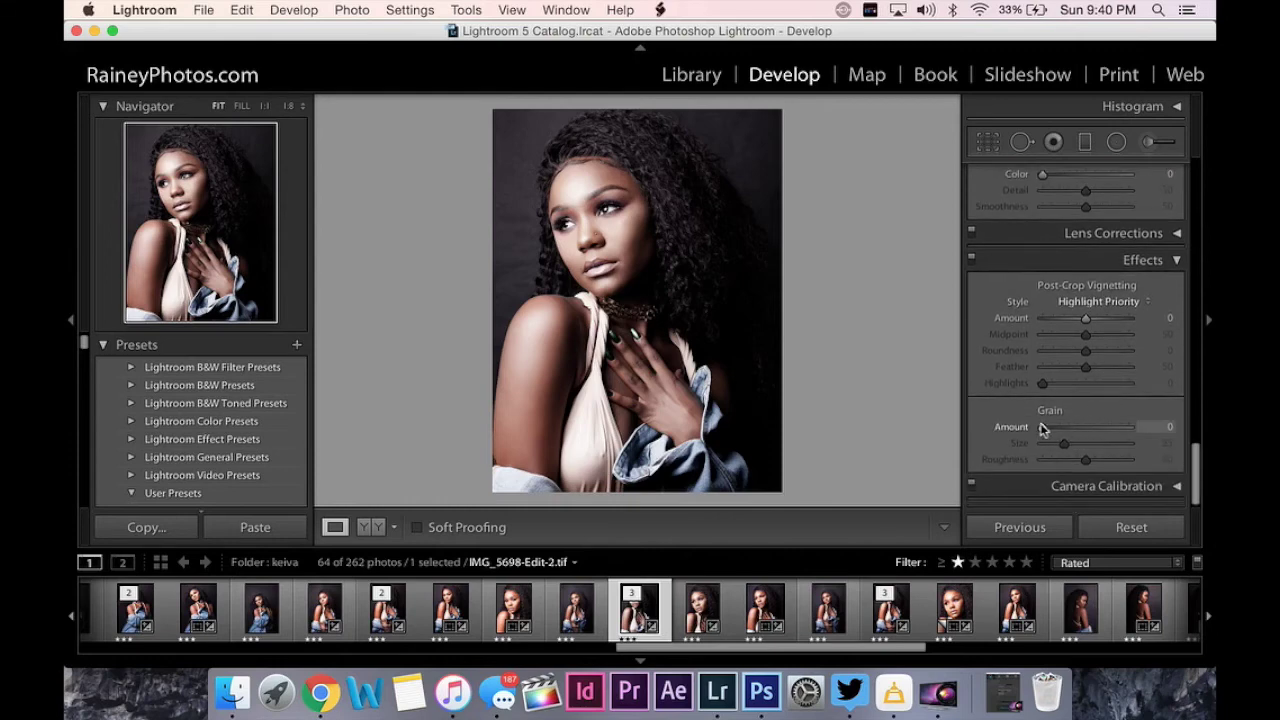
left_click_drag(1043, 428, 1067, 430)
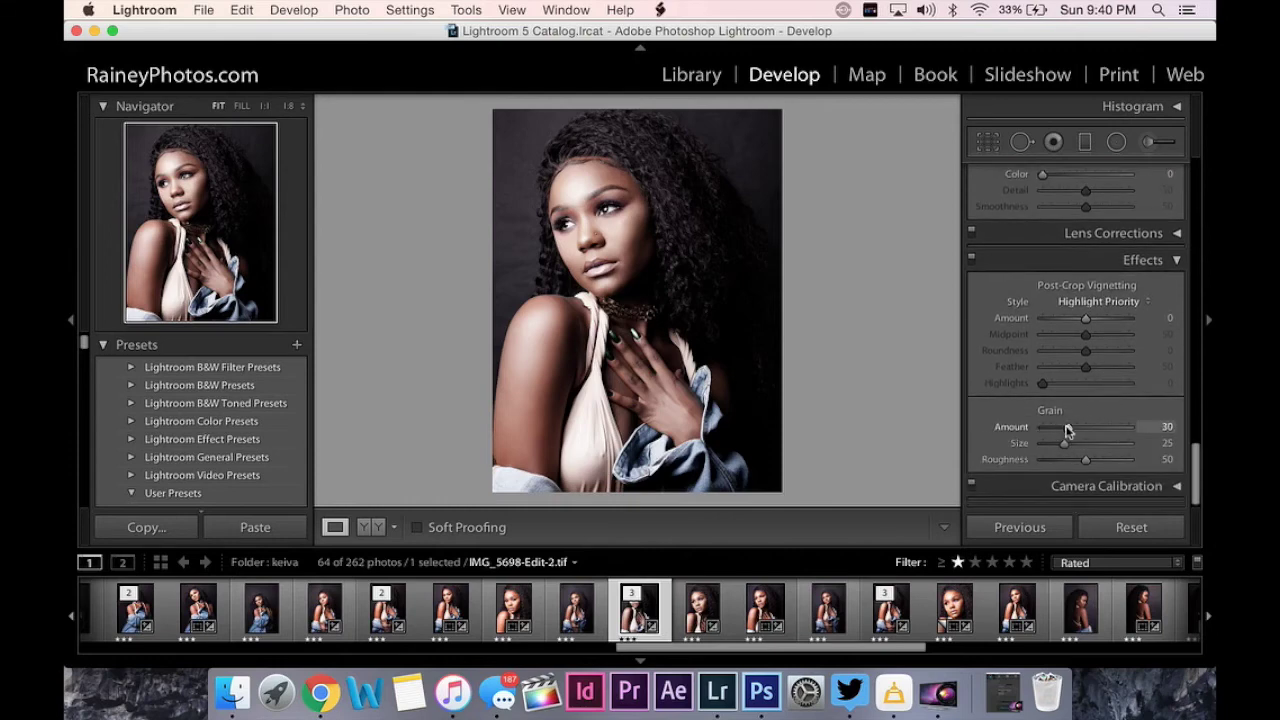
left_click(645, 222)
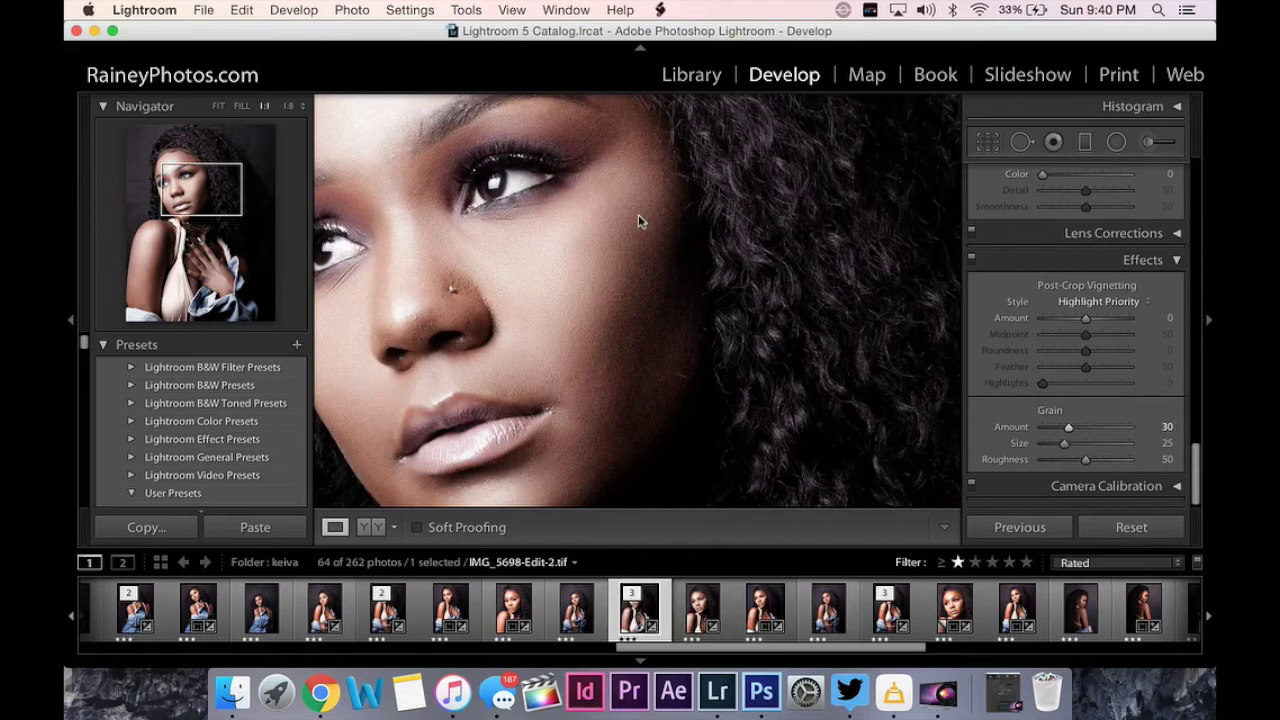
left_click_drag(645, 223, 829, 277)
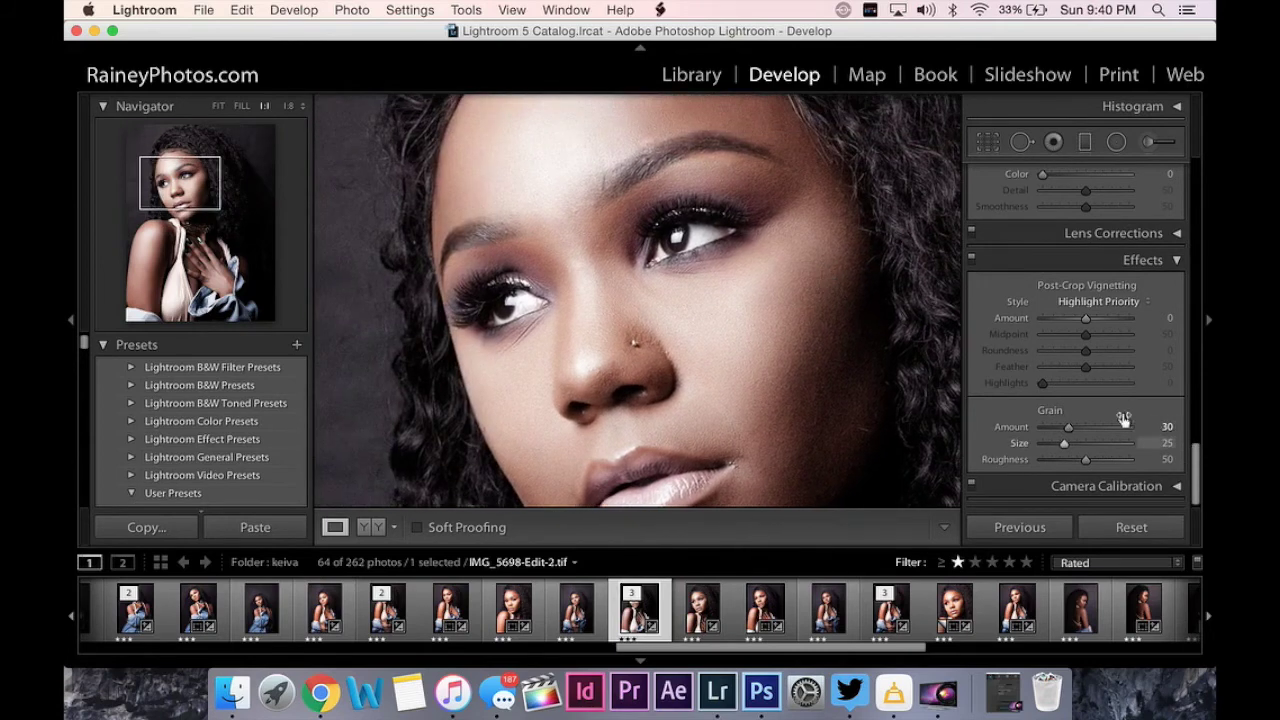
left_click(1045, 428)
left_click_drag(1045, 428, 1076, 432)
left_click(644, 214)
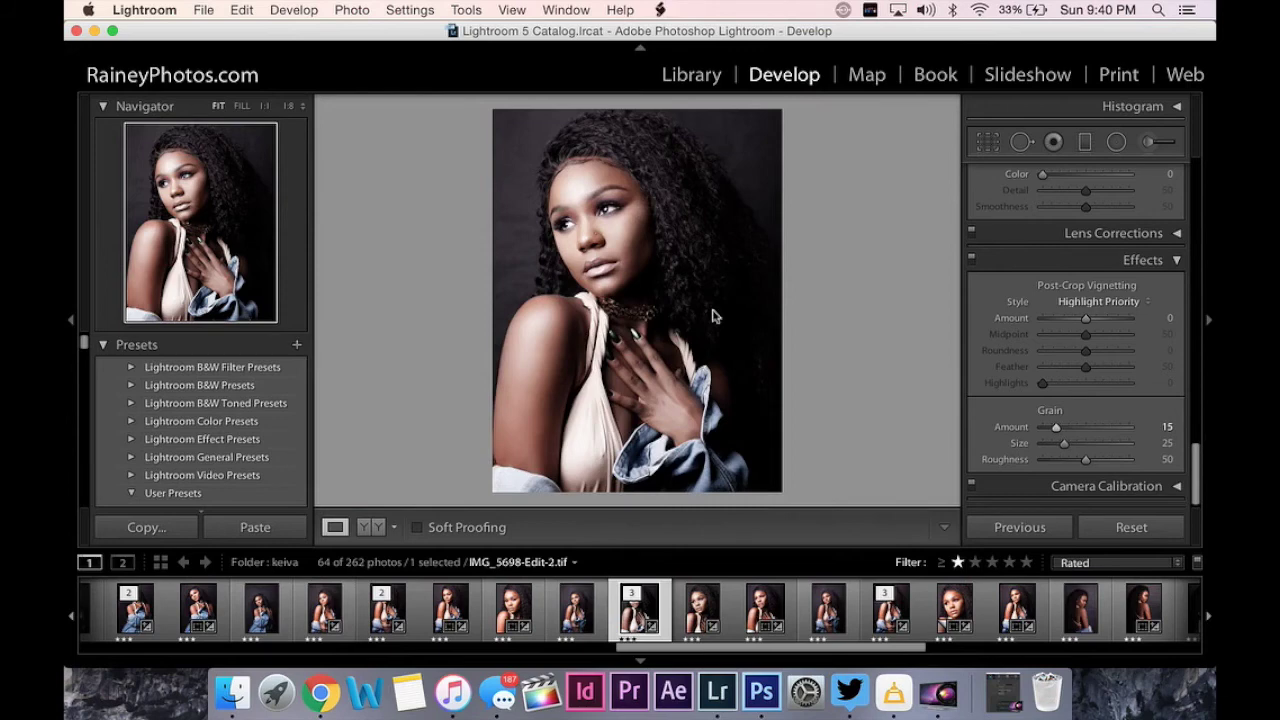
Compare the portrait with the neighbouring photo and the earlier edit IMG_5698-Edit.tif
key("Right")
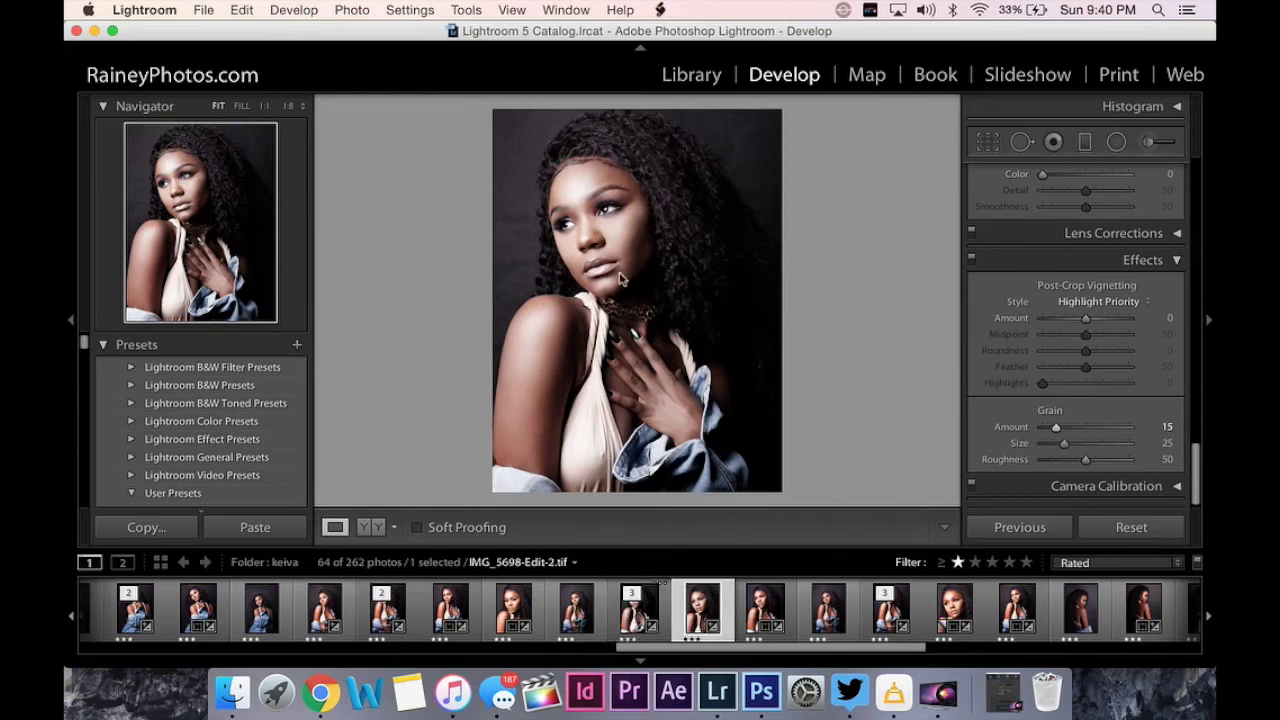
key("Right")
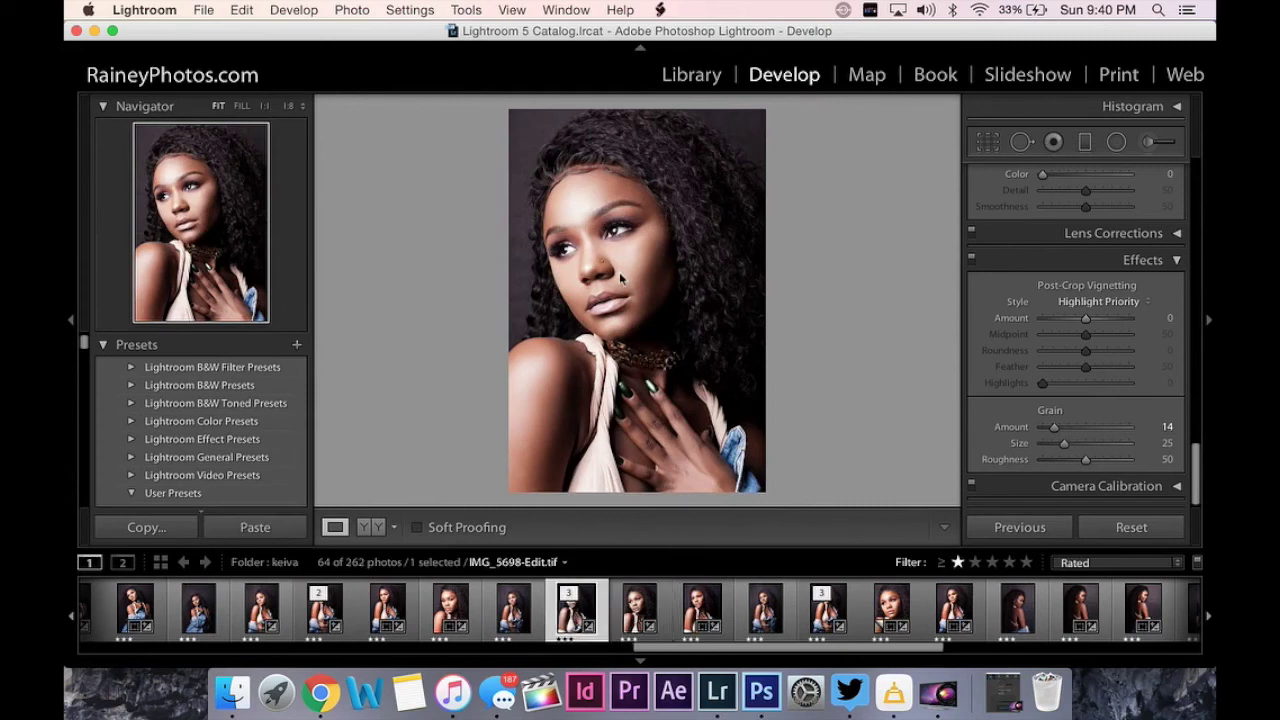
Try a slightly tighter crop of the portrait from its lower-left corner, keeping the original aspect
key("r")
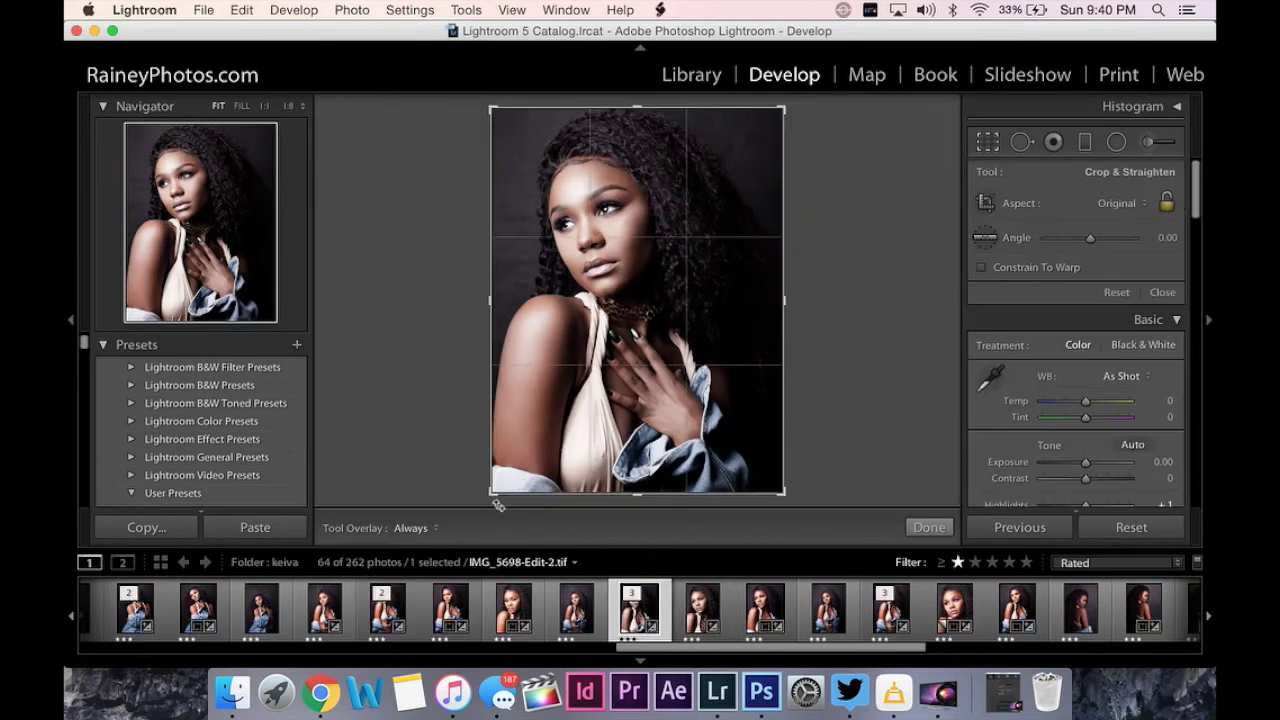
left_click_drag(490, 506, 500, 479)
key("Return")
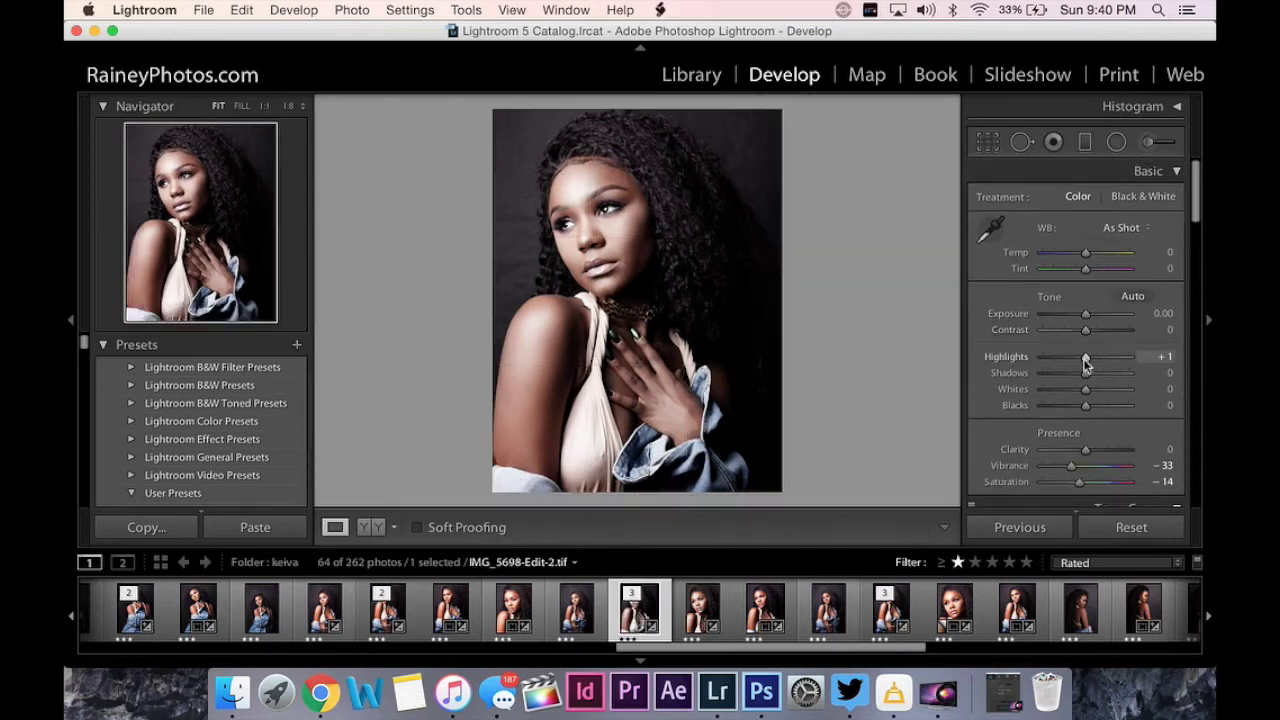
Deepen the portrait's Blacks to -21 and check the effect on the face up close
left_click_drag(1086, 405, 1072, 412)
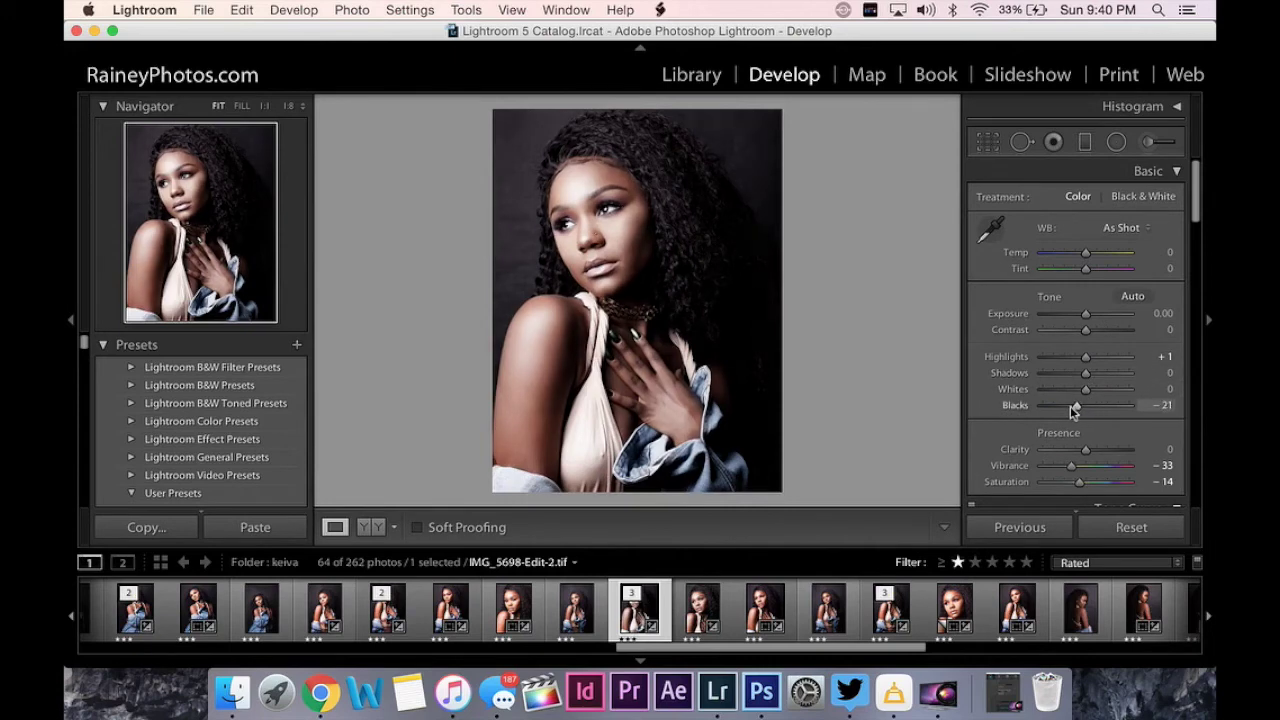
left_click(572, 190)
left_click_drag(603, 203, 454, 149)
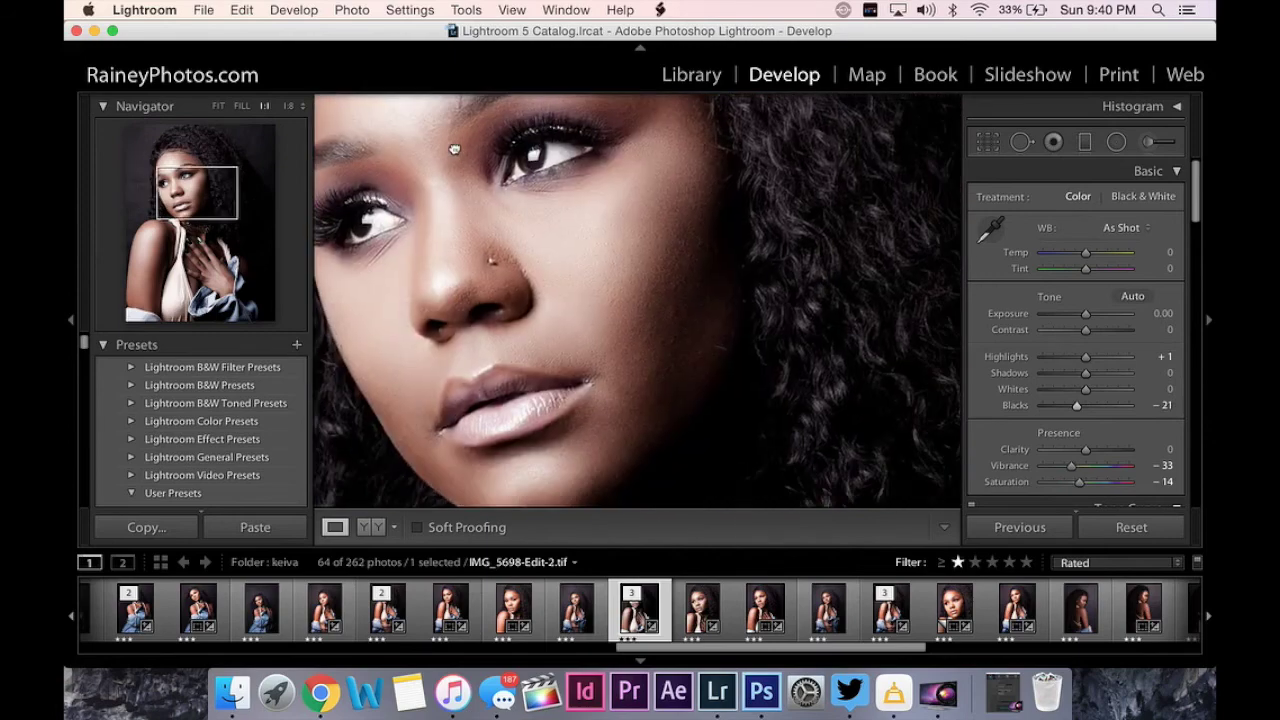
left_click(454, 149)
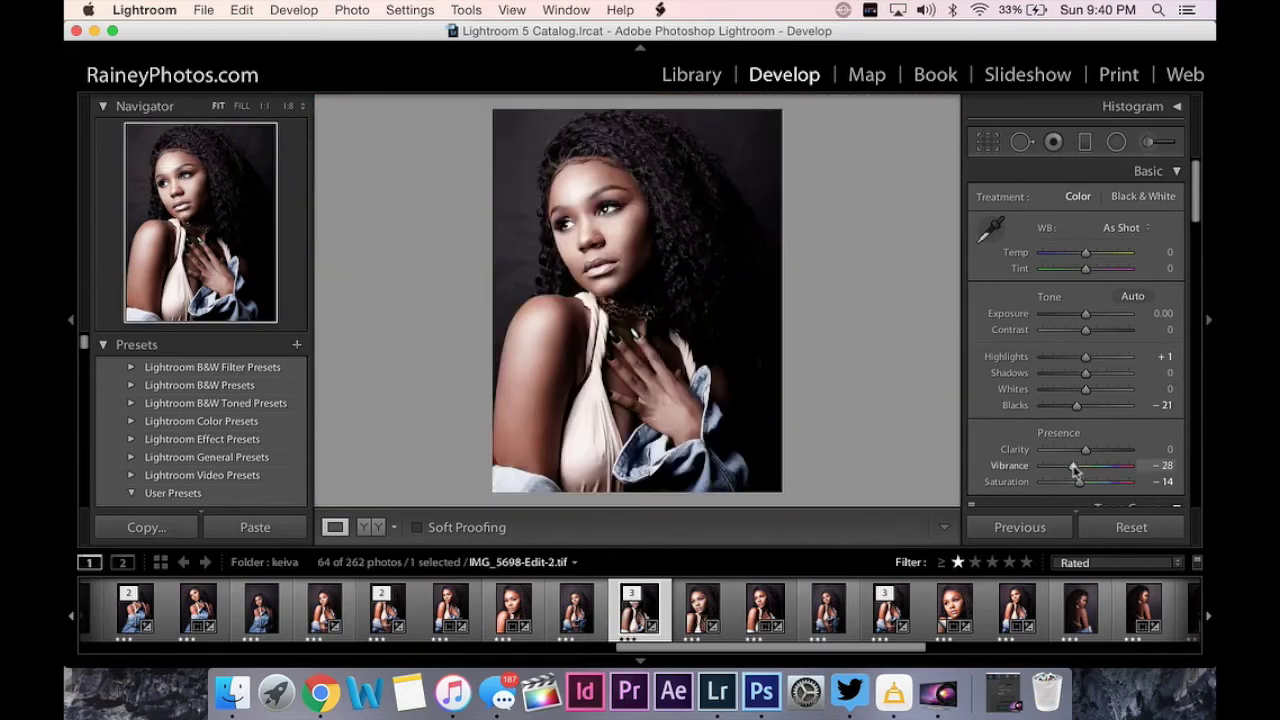
Set Vibrance to -20 and check the portrait full screen, including a close-up of the face
left_click_drag(1073, 467, 1080, 467)
left_click(587, 212)
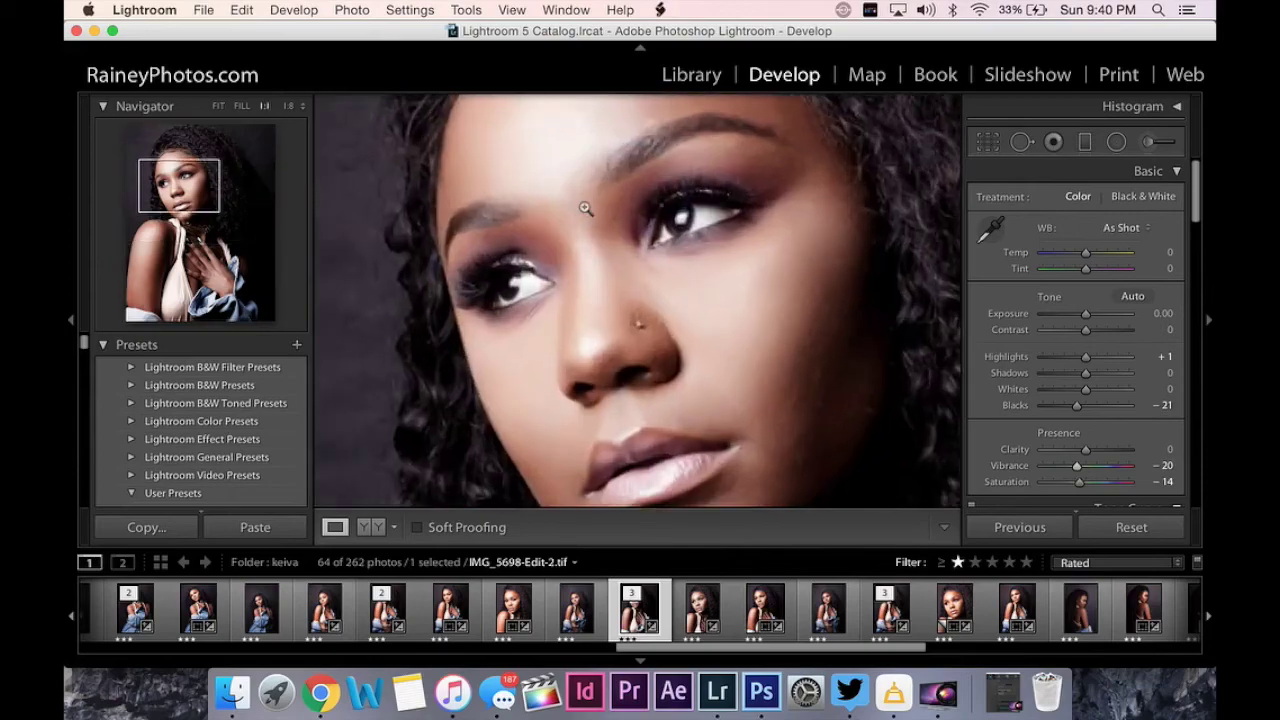
left_click(585, 207)
key("f")
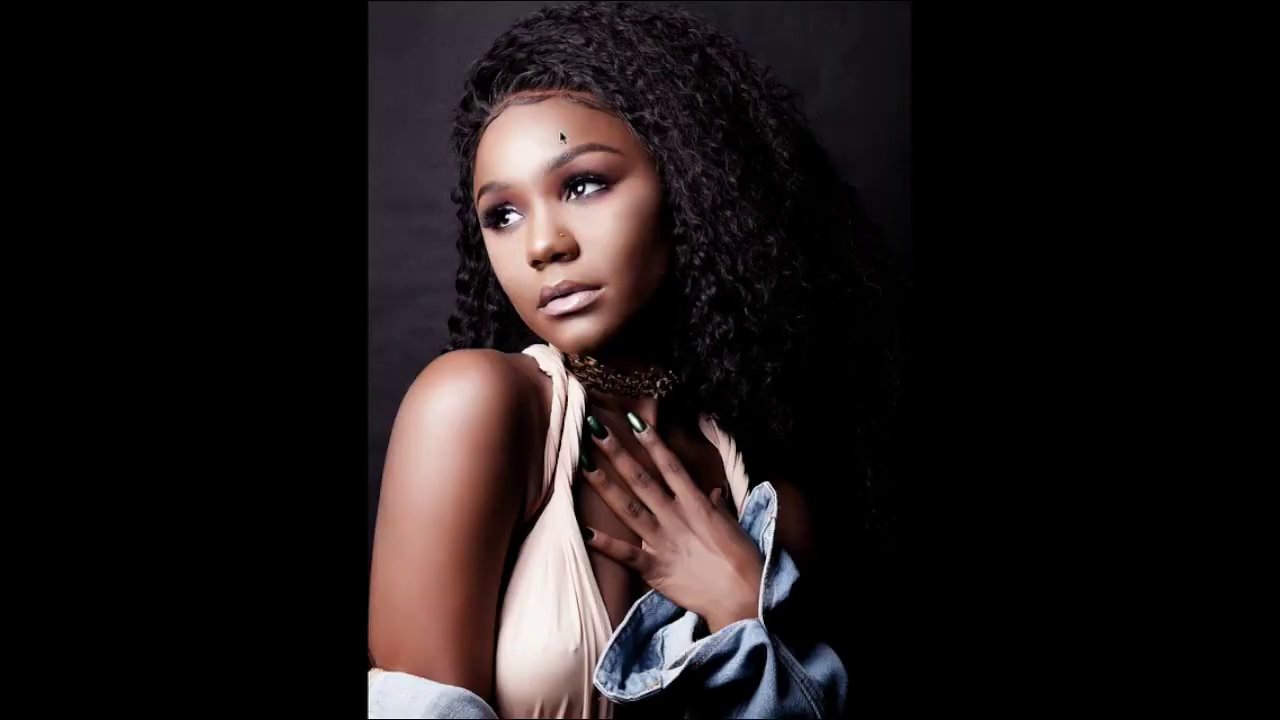
left_click(567, 141)
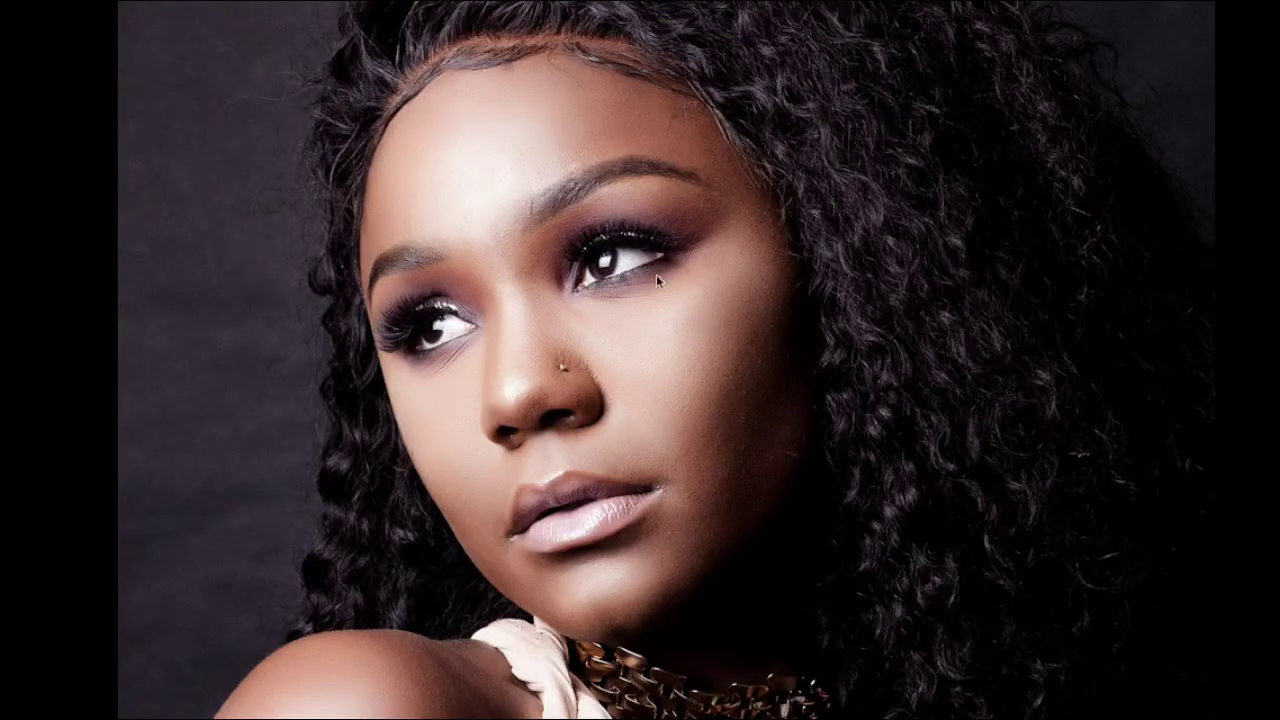
scroll(677, 422, "down", 3)
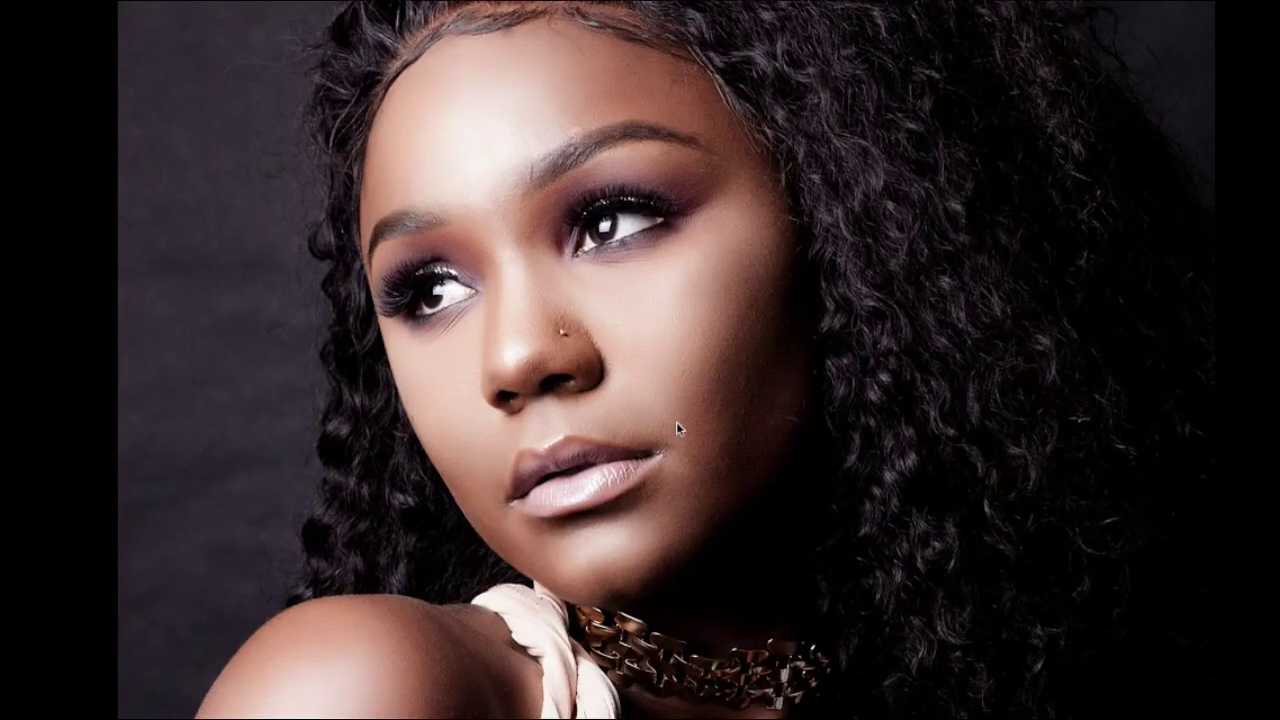
scroll(677, 422, "up", 2)
scroll(676, 421, "up", 1)
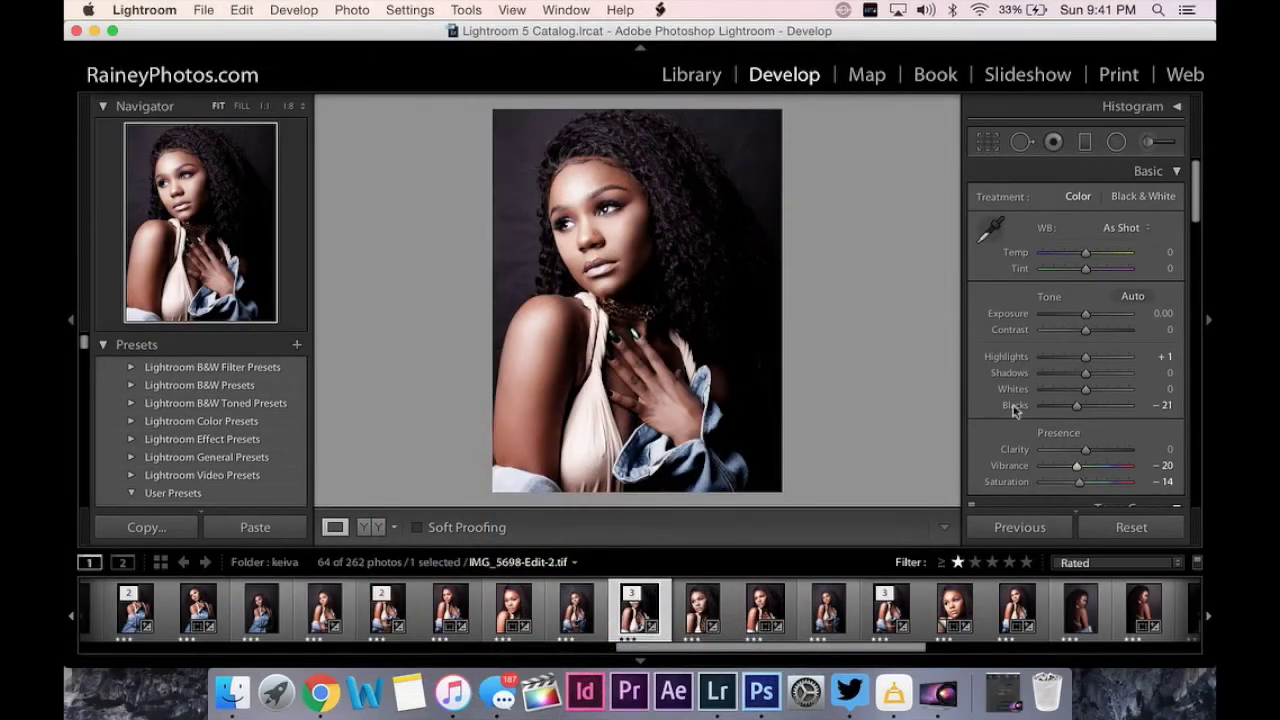
Boost the HSL Saturation of individual colors: Blue to +61, Aqua to +19 and Green to +18
scroll(1062, 404, "down", 10)
scroll(1063, 402, "down", 5)
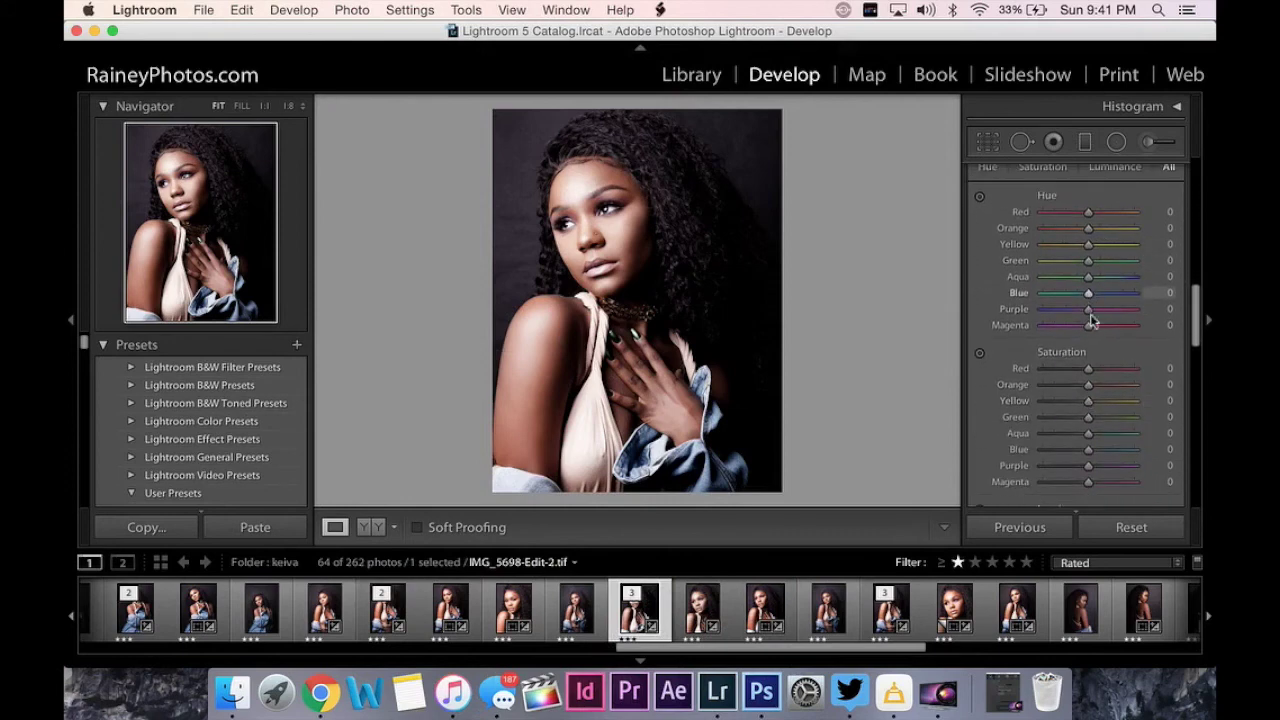
scroll(1100, 345, "down", 3)
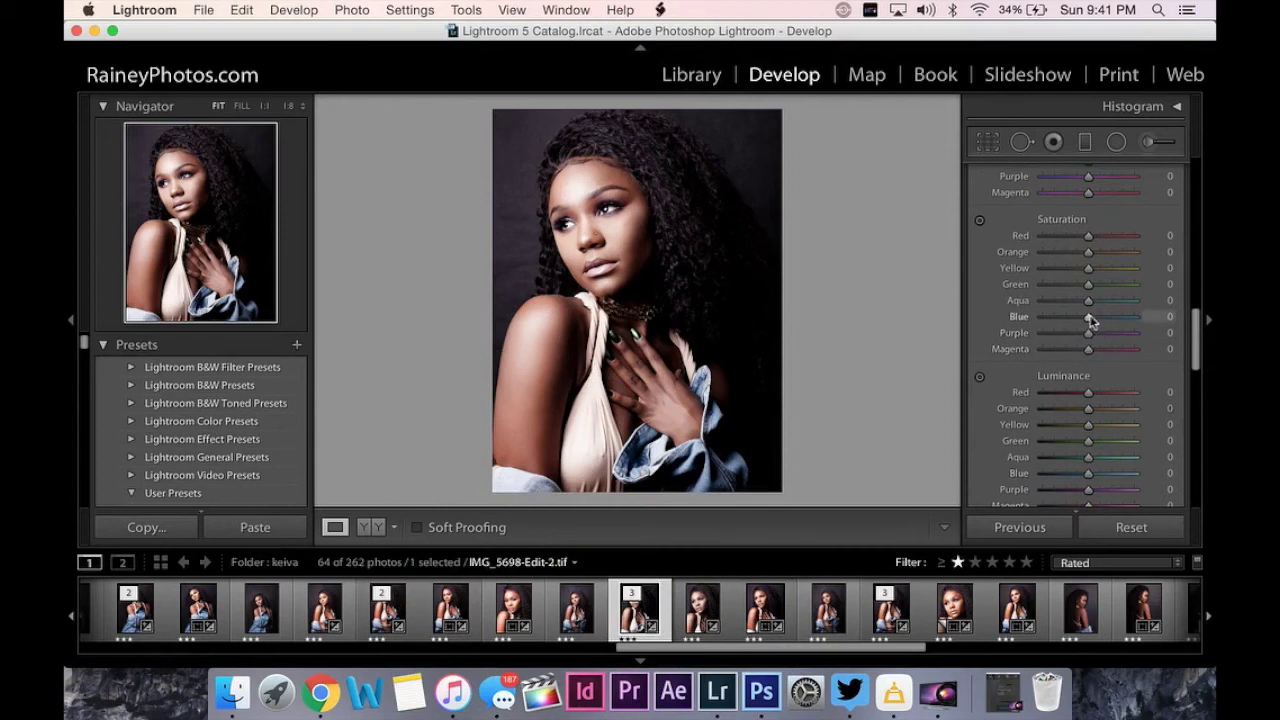
left_click_drag(1089, 317, 1096, 288)
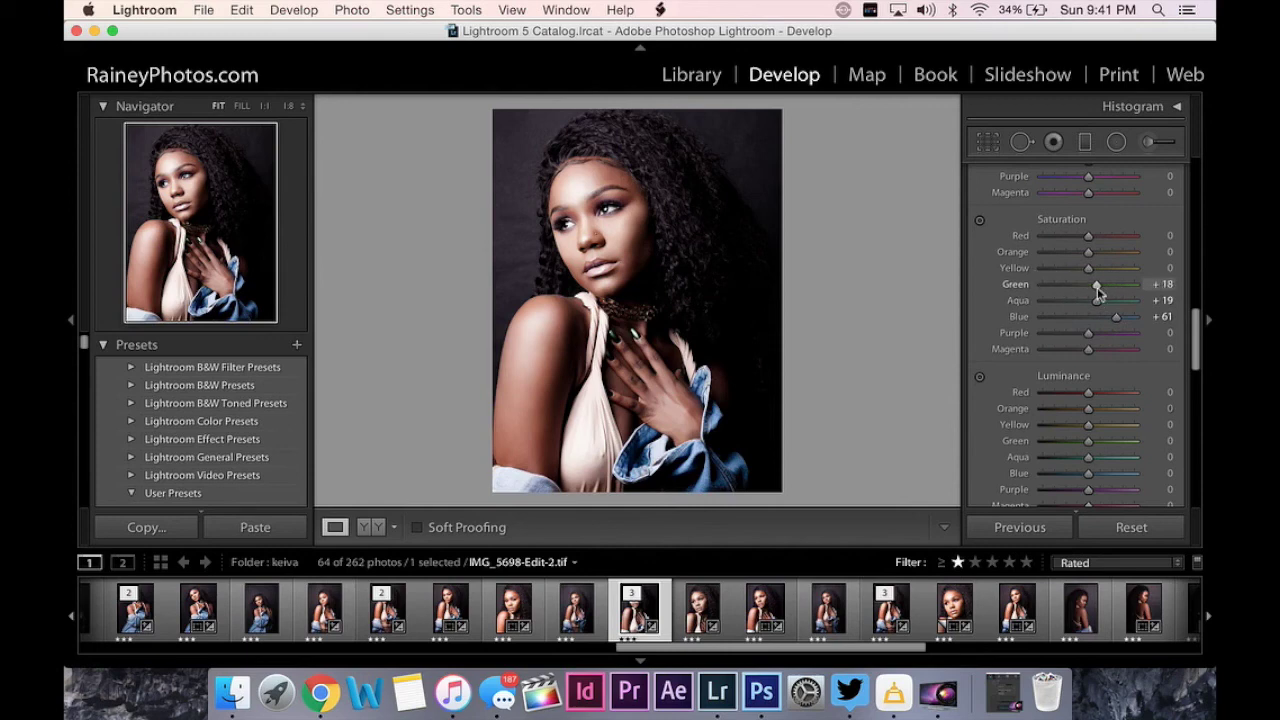
Heal the patch of forehead skin beside the hairline above the brow with Spot Removal at Size 42, Feather 49 and Opacity 100
left_click(606, 207)
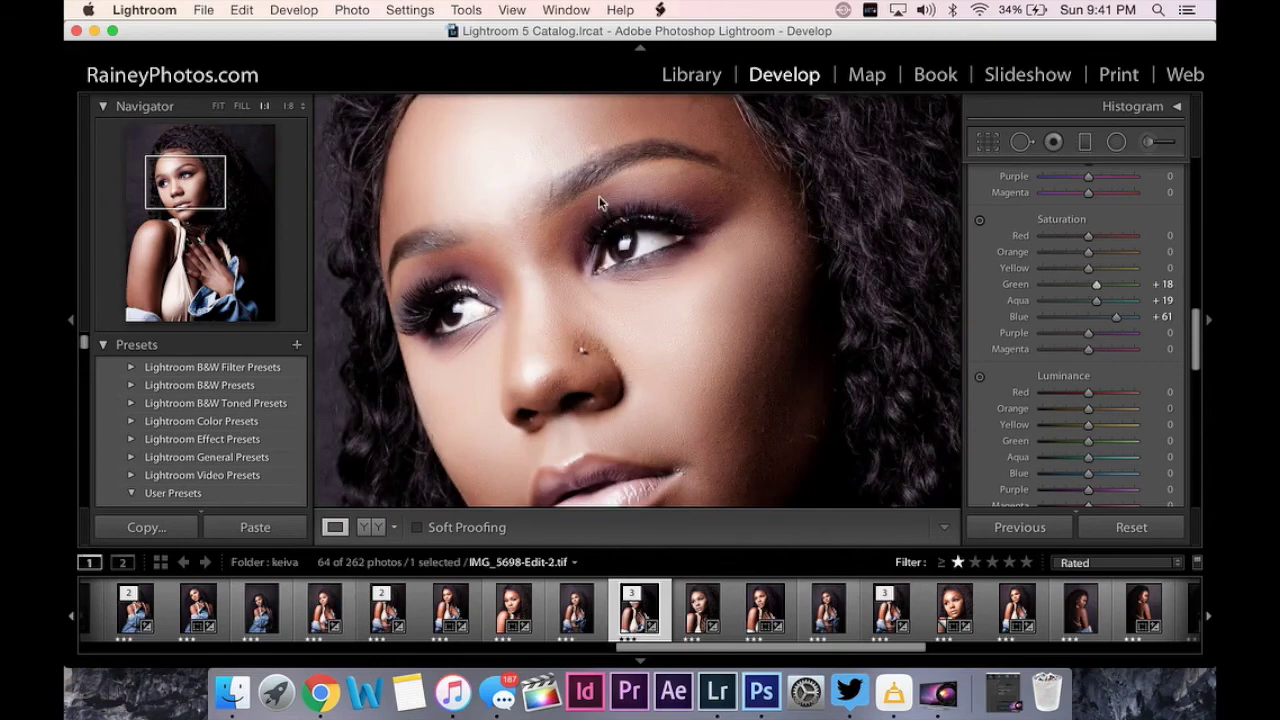
scroll(606, 207, "down", 5)
left_click_drag(655, 375, 714, 497)
left_click_drag(741, 368, 736, 514)
left_click(1021, 142)
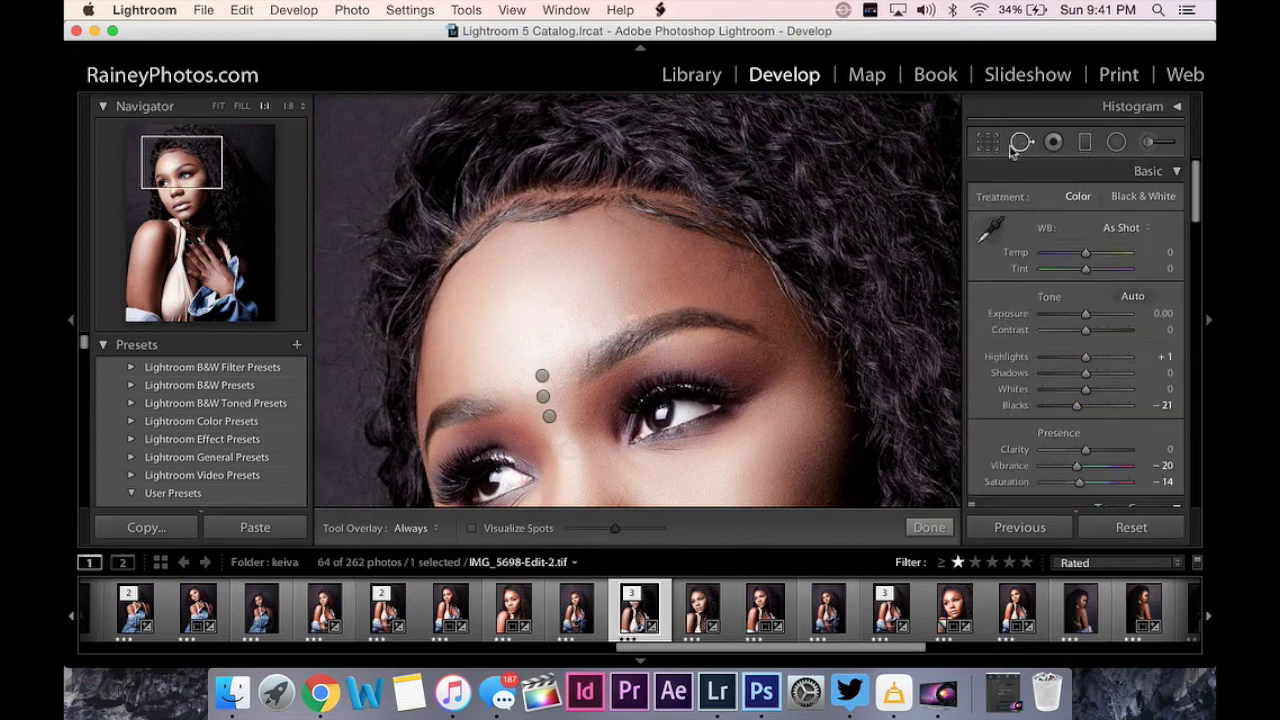
left_click(734, 272)
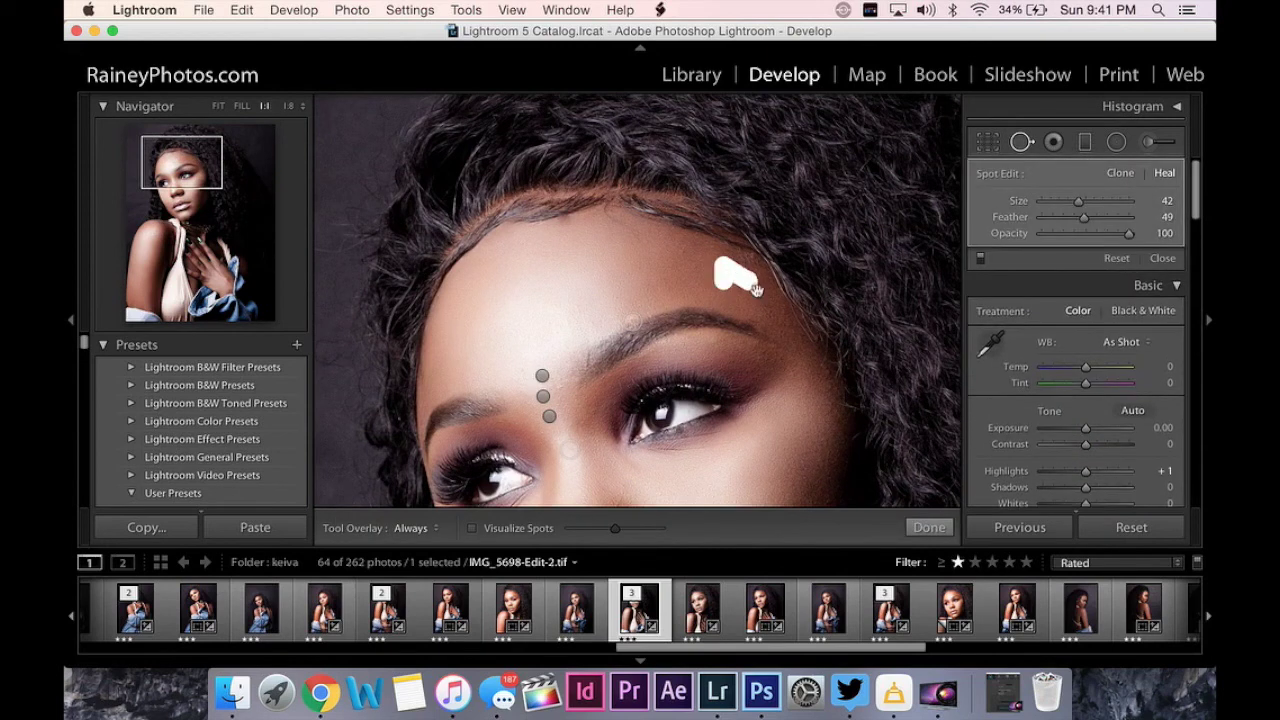
left_click(1021, 142)
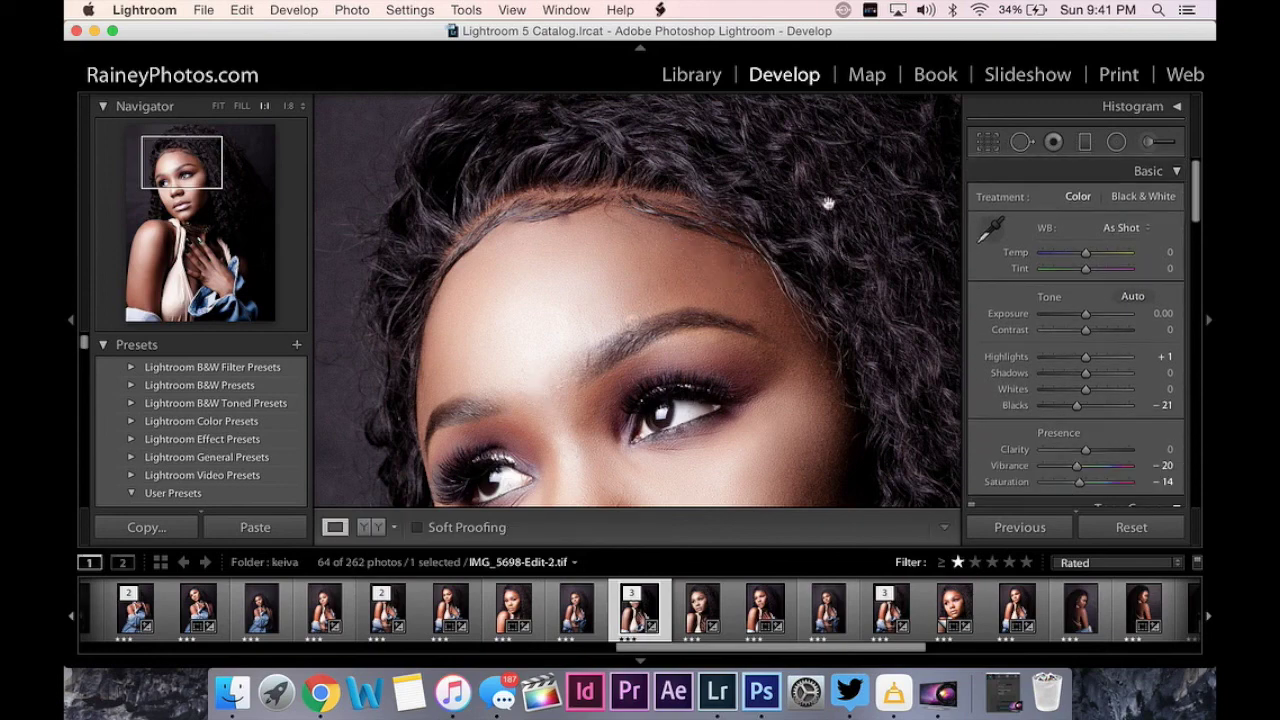
left_click(751, 243)
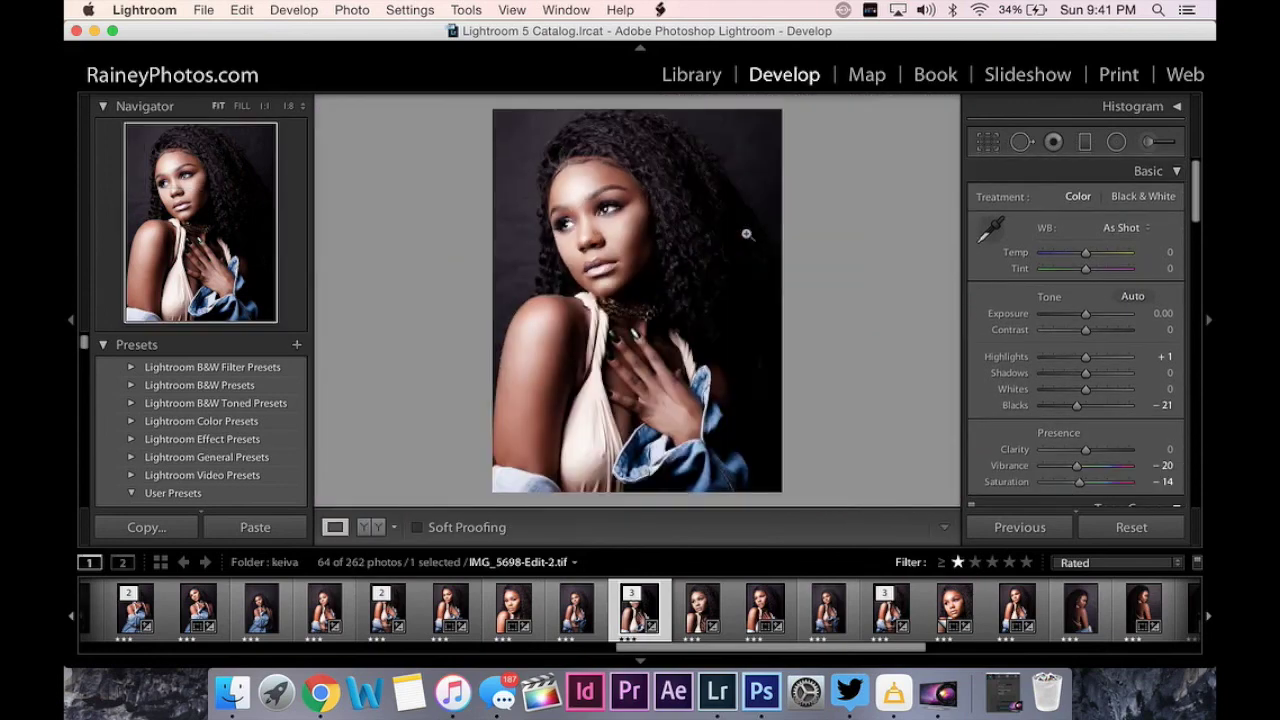